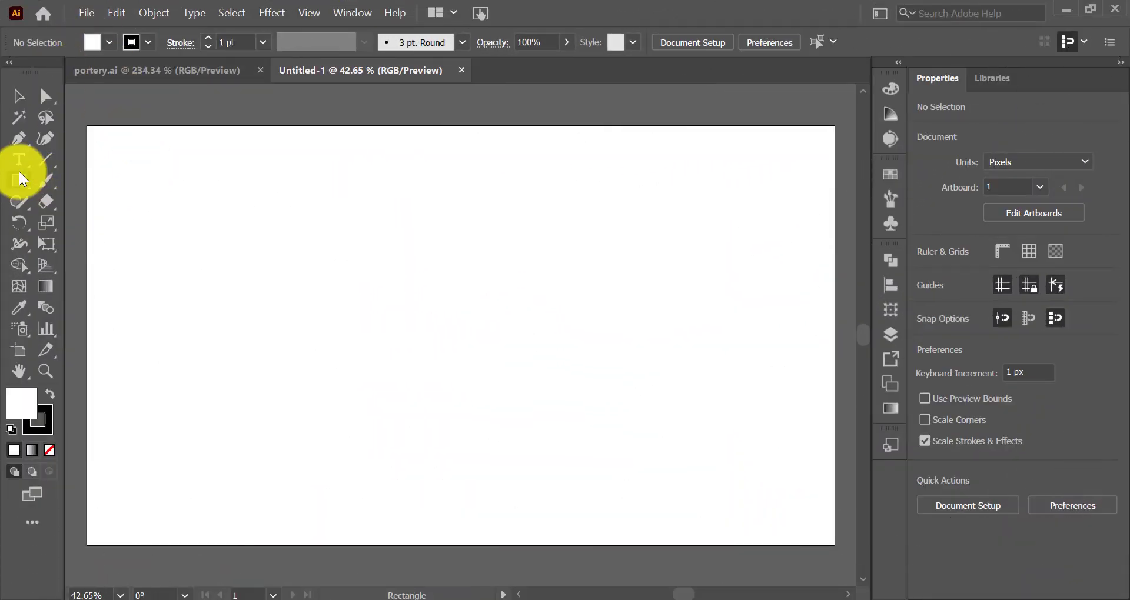
Draw a tall full-height rectangle panel on the left side of the artboard
{"action": "left_click", "coordinate": [20, 178]}
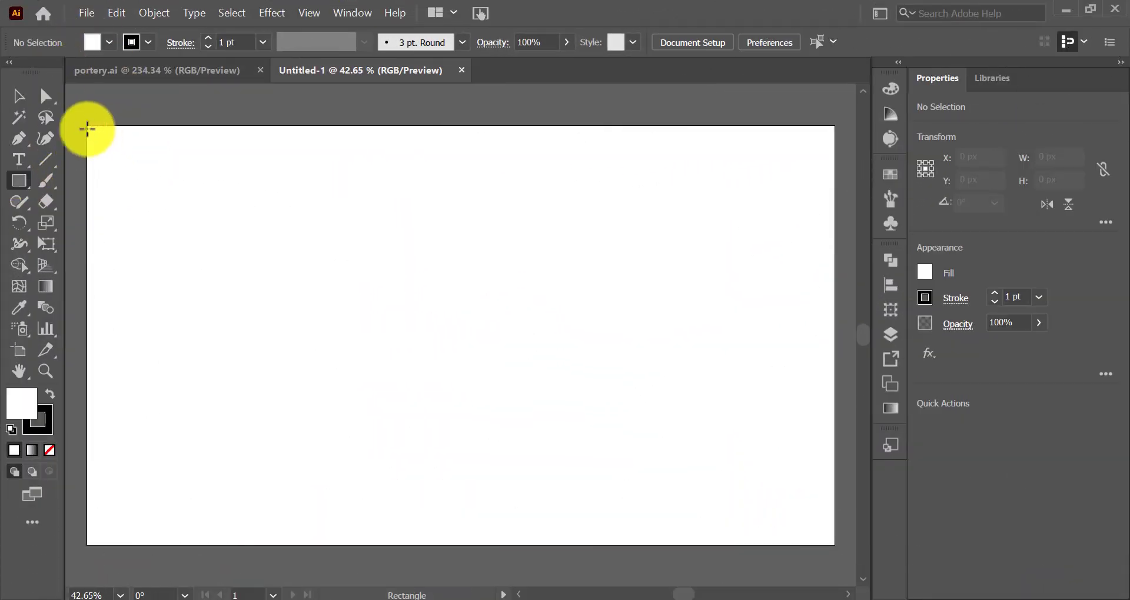
{"action": "left_click_drag", "start_coordinate": [87, 129], "coordinate": [373, 545]}
{"action": "left_click", "coordinate": [20, 96]}
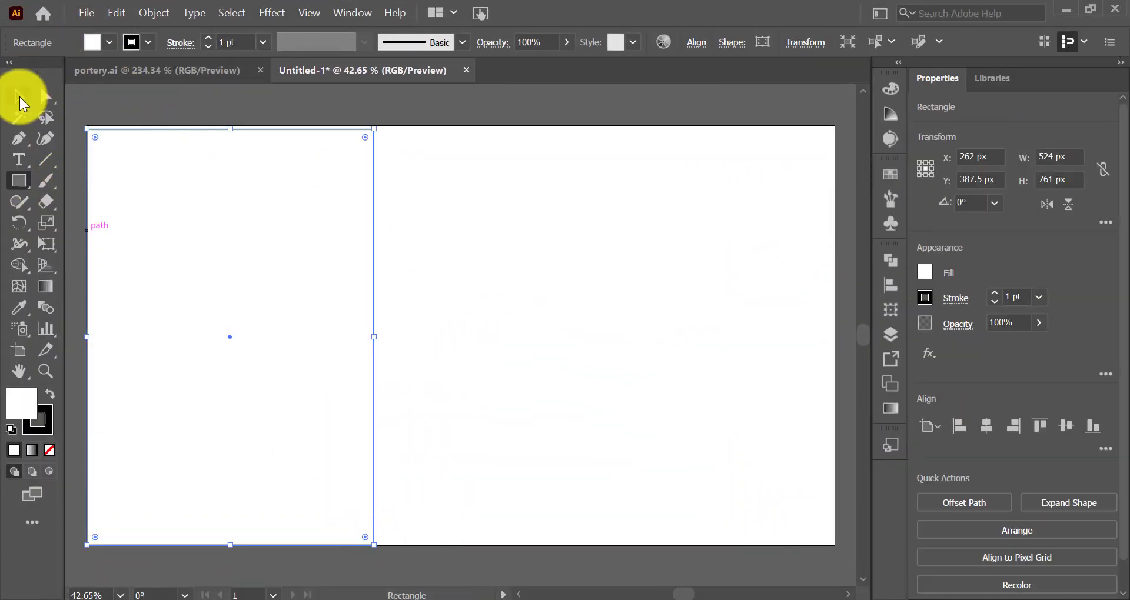
{"action": "left_click_drag", "start_coordinate": [235, 130], "coordinate": [238, 127]}
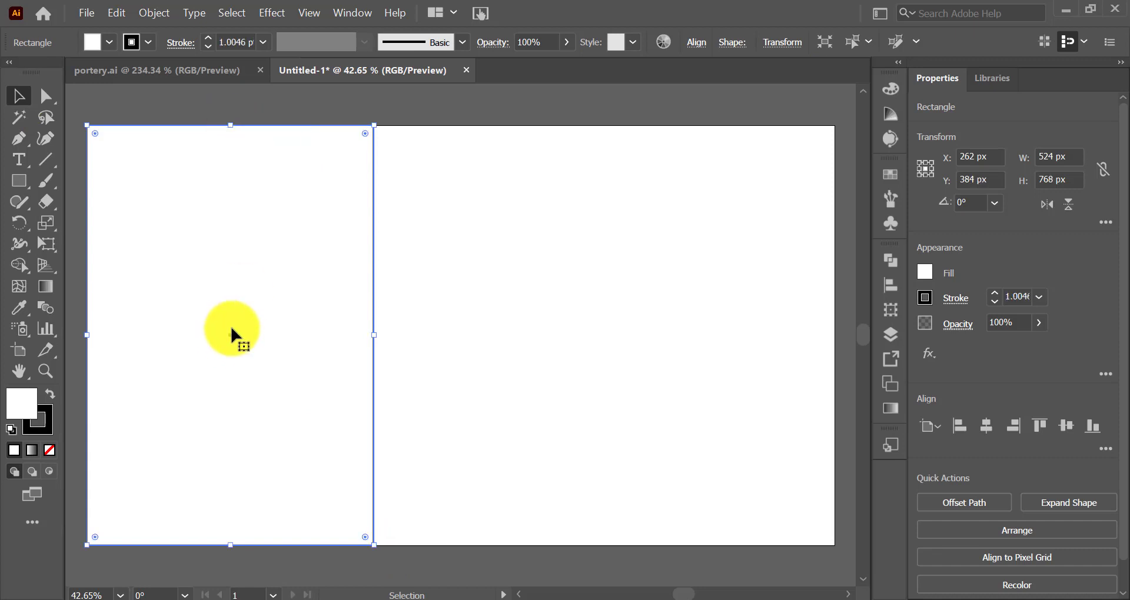
{"action": "key", "text": "Right"}
{"action": "key", "text": "Right"}
{"action": "key", "text": "Right"}
{"action": "key", "text": "Right"}
{"action": "key", "text": "Right"}
Alt-drag copies to create middle and right panels, narrowing the left panel to 454 px
{"action": "left_click_drag", "start_coordinate": [377, 417], "coordinate": [676, 417], "text": "alt"}
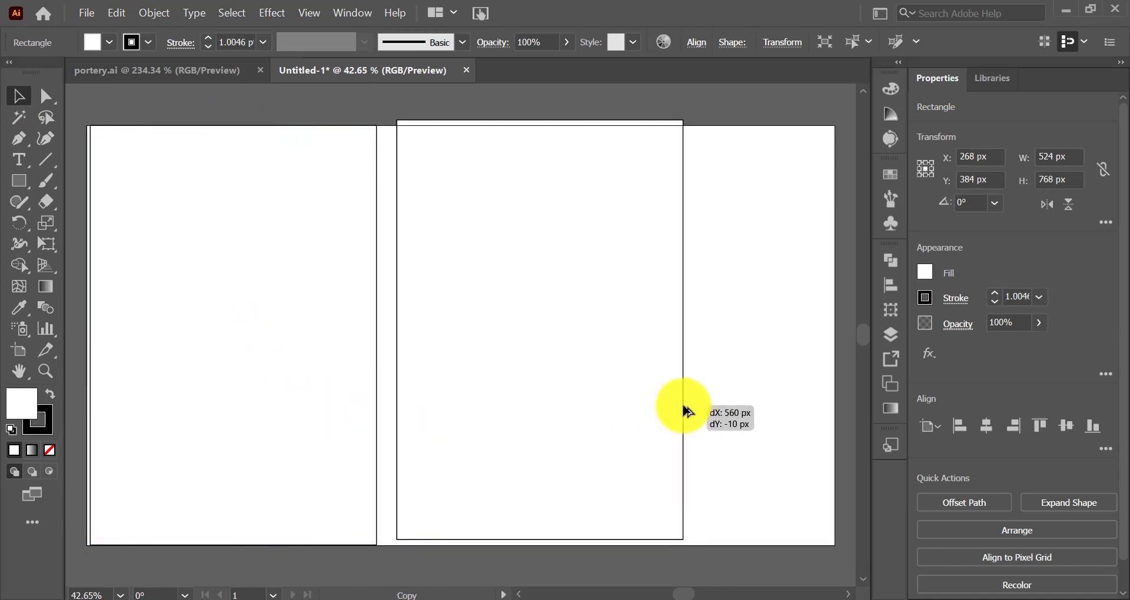
{"action": "left_click_drag", "start_coordinate": [674, 336], "coordinate": [639, 336]}
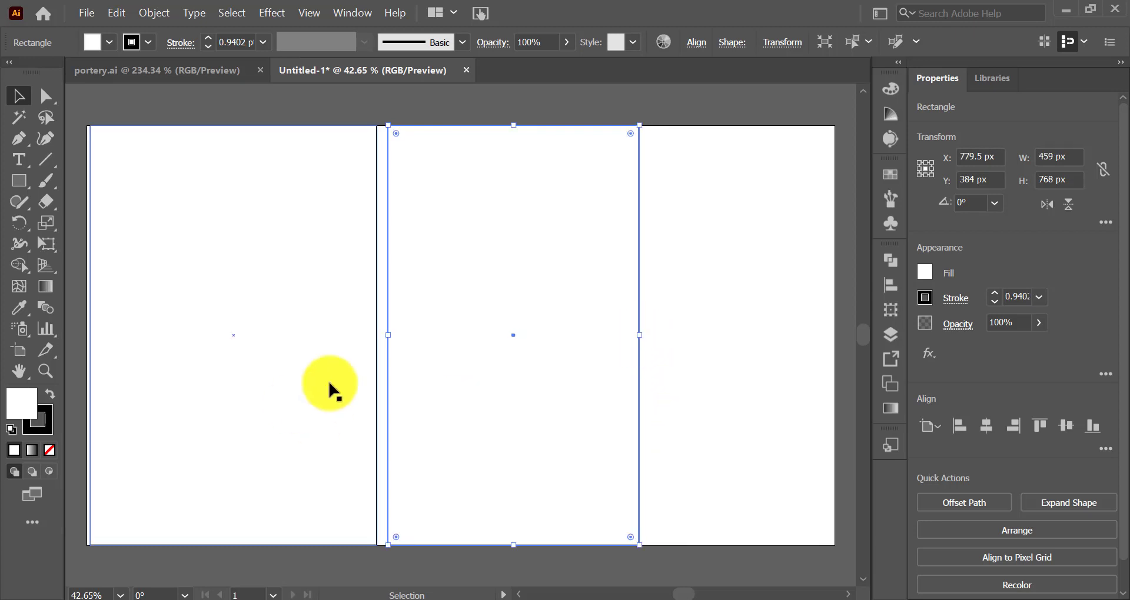
{"action": "left_click", "coordinate": [370, 336]}
{"action": "left_click_drag", "start_coordinate": [376, 335], "coordinate": [339, 335]}
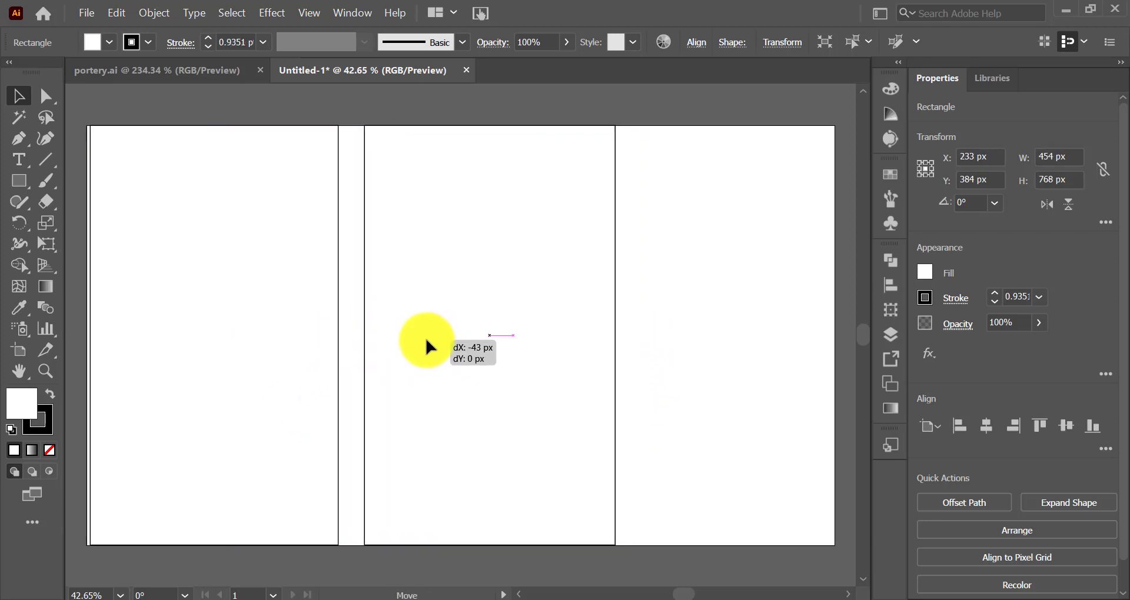
{"action": "left_click_drag", "start_coordinate": [419, 345], "coordinate": [391, 345]}
{"action": "left_click_drag", "start_coordinate": [595, 393], "coordinate": [826, 393], "text": "alt"}
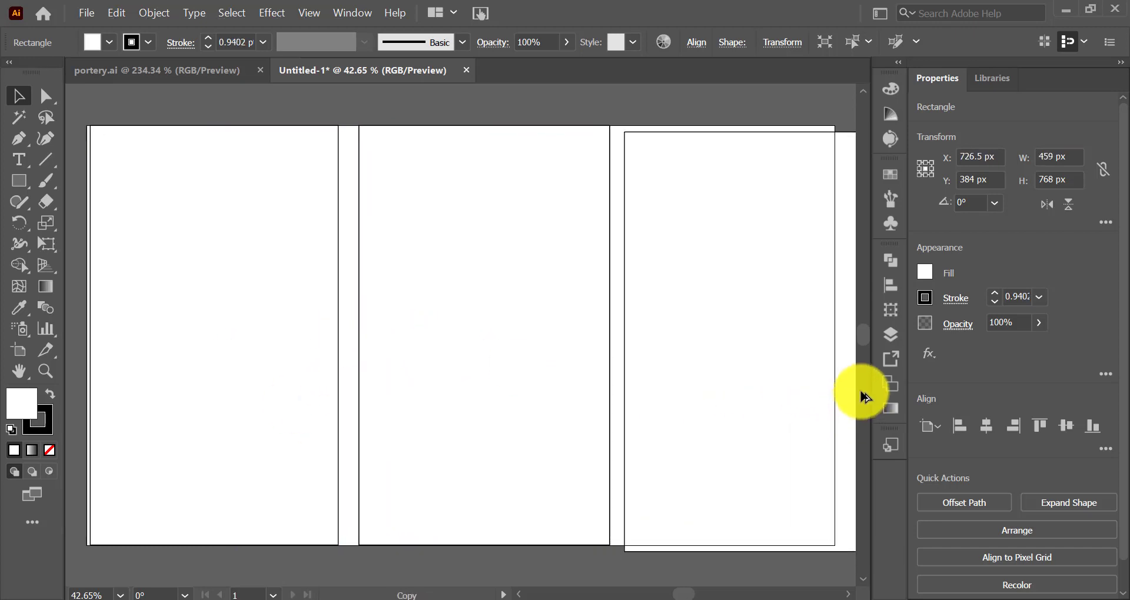
Widen the artboard slightly to the right with the Artboard tool
{"action": "left_click", "coordinate": [18, 350]}
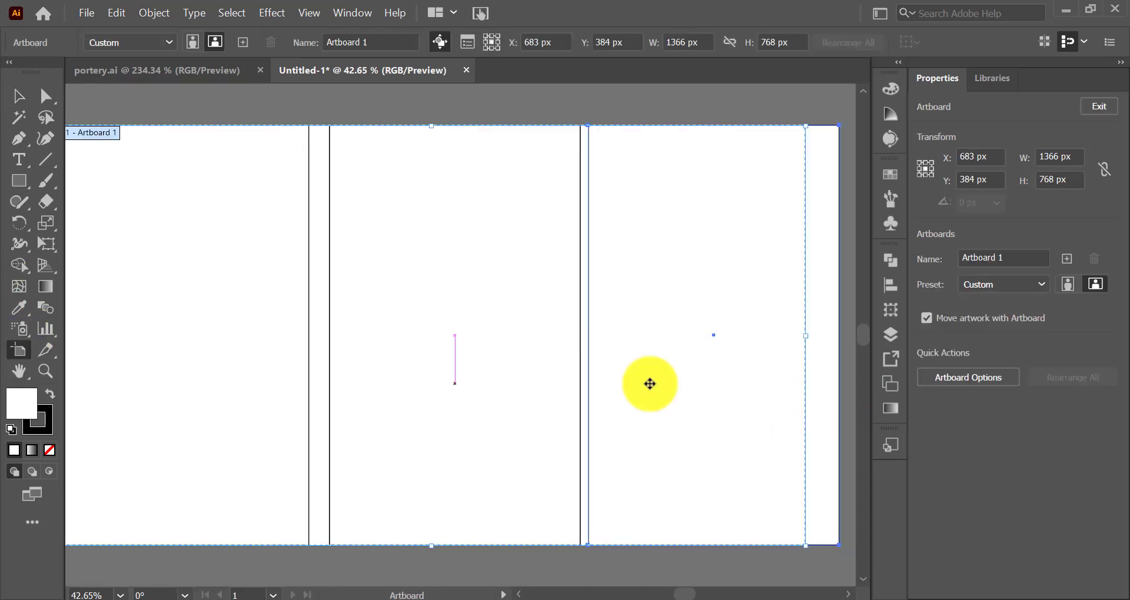
{"action": "left_click_drag", "start_coordinate": [840, 330], "coordinate": [859, 327]}
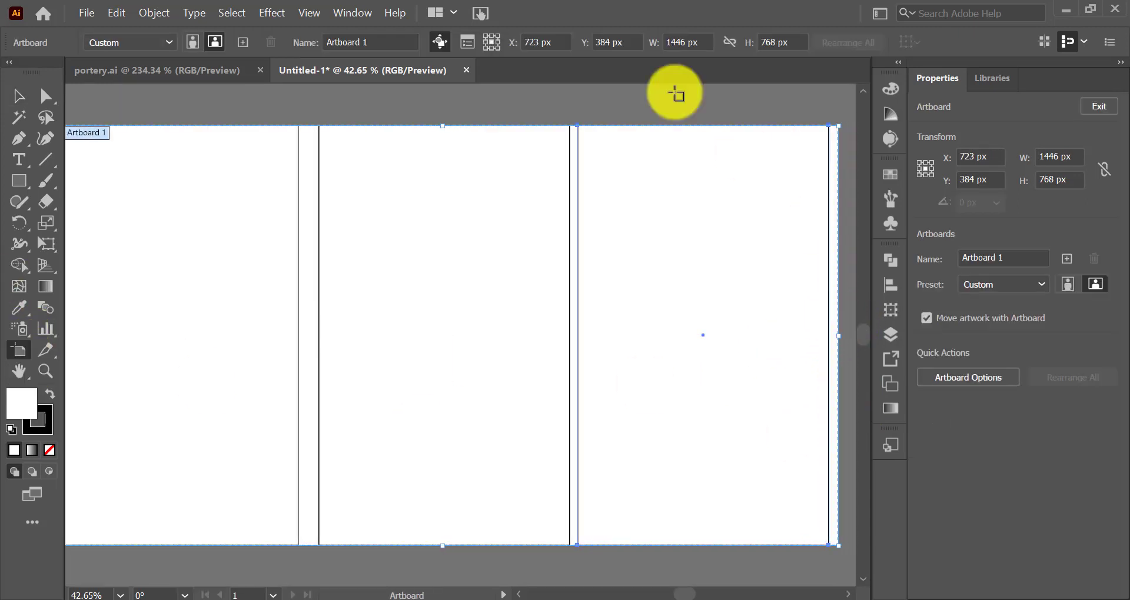
{"action": "left_click", "coordinate": [676, 94]}
Adjust the middle and right panels so the right panel reaches the artboard edge
{"action": "left_click", "coordinate": [23, 99]}
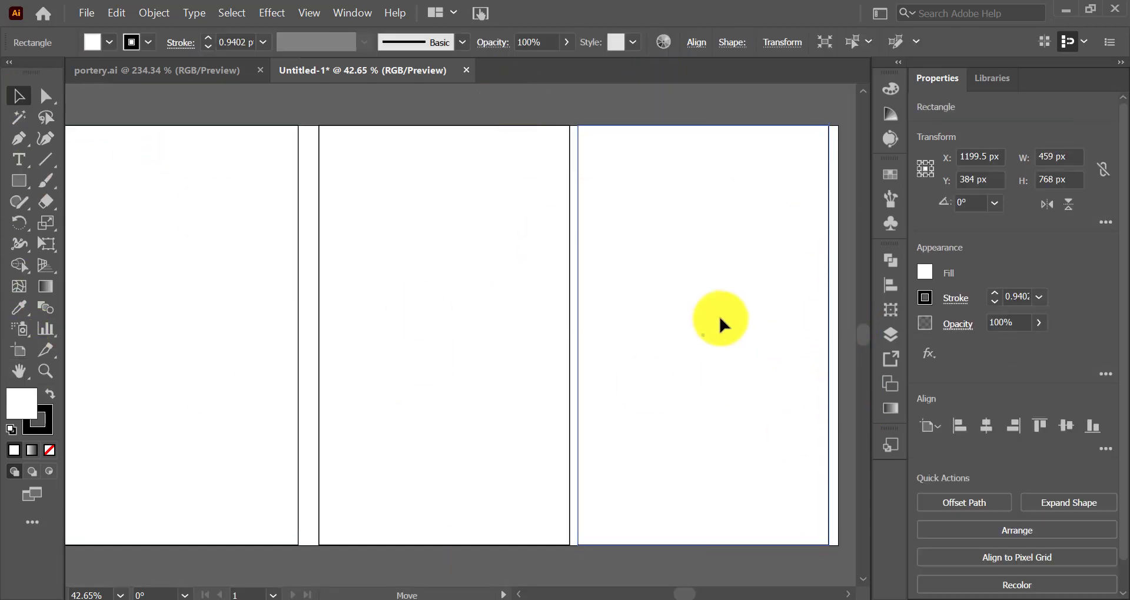
{"action": "left_click_drag", "start_coordinate": [710, 406], "coordinate": [713, 412]}
{"action": "left_click", "coordinate": [323, 341]}
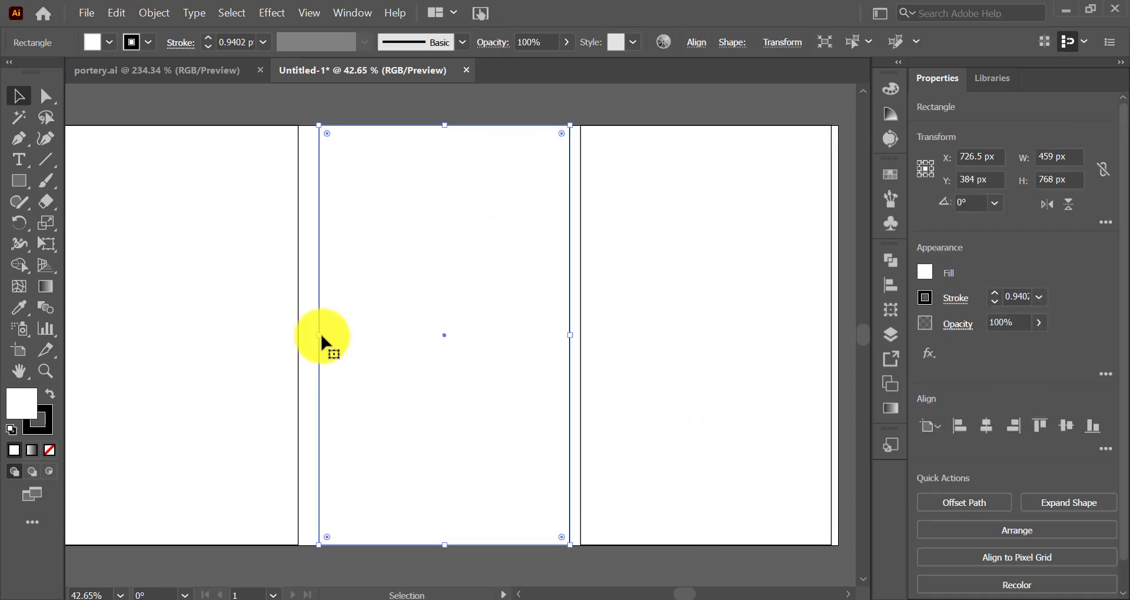
{"action": "left_click_drag", "start_coordinate": [319, 335], "coordinate": [309, 335]}
{"action": "left_click", "coordinate": [446, 109]}
{"action": "key", "text": "ctrl+0"}
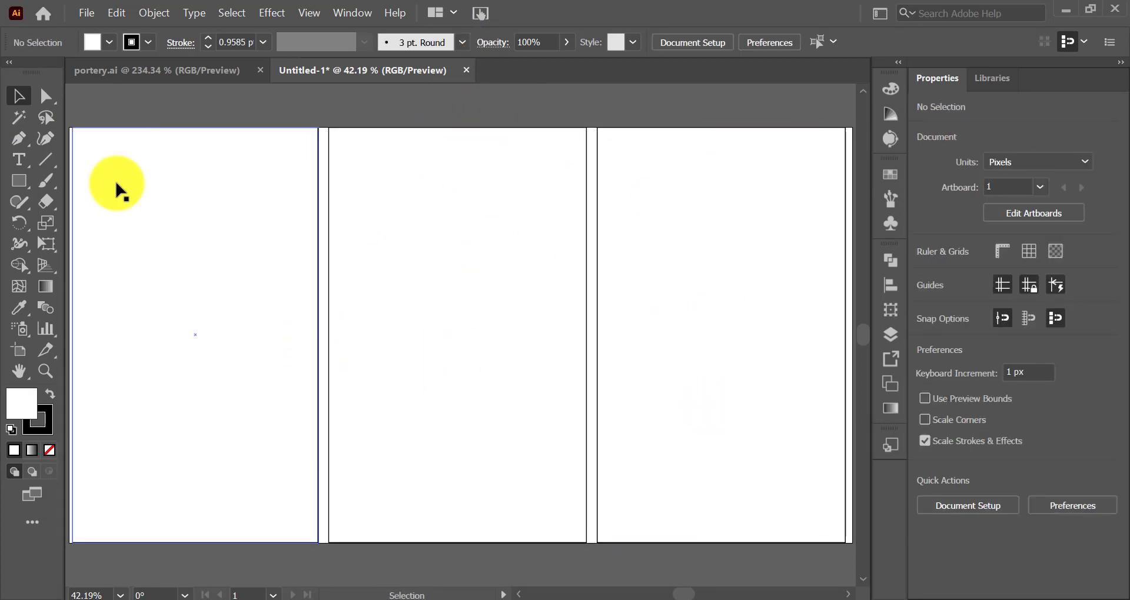
{"action": "left_click", "coordinate": [845, 335]}
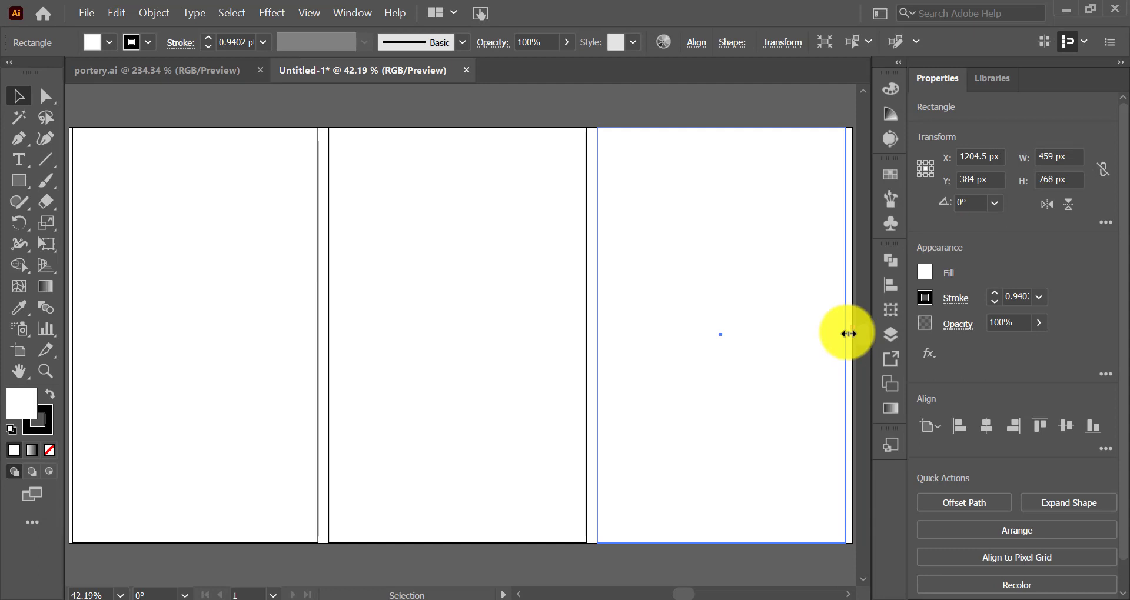
{"action": "left_click_drag", "start_coordinate": [849, 334], "coordinate": [851, 331]}
{"action": "left_click", "coordinate": [353, 93]}
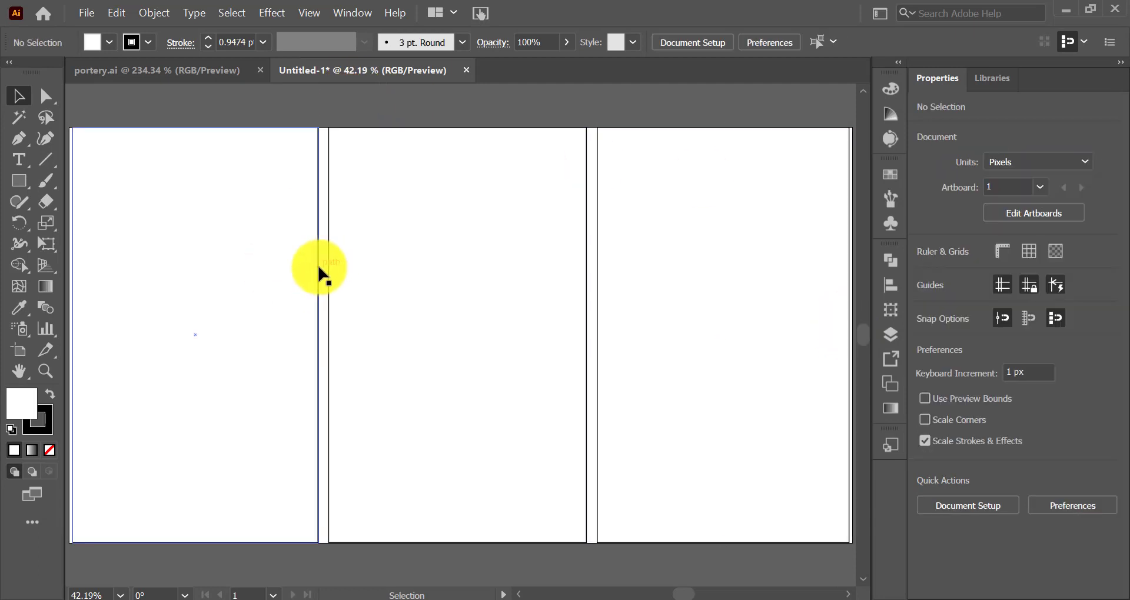
Lock all three panels, then Unlock All and deselect
{"action": "left_click", "coordinate": [155, 13]}
{"action": "left_click", "coordinate": [221, 94]}
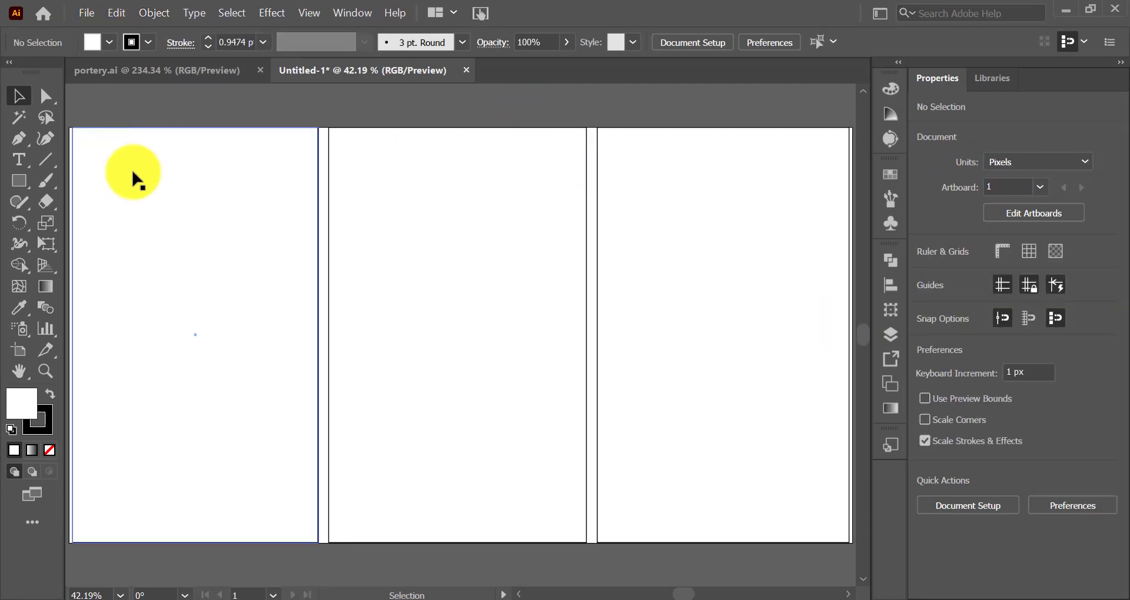
{"action": "left_click", "coordinate": [423, 308], "text": "shift"}
{"action": "left_click", "coordinate": [154, 13]}
{"action": "left_click", "coordinate": [425, 119]}
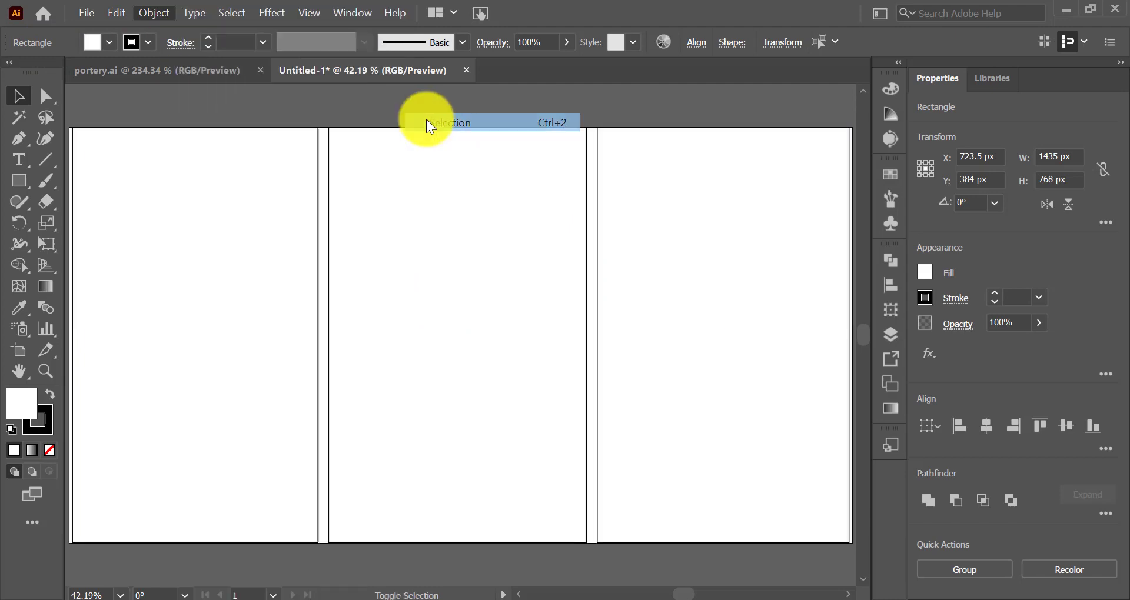
{"action": "left_click", "coordinate": [146, 8]}
{"action": "left_click", "coordinate": [236, 135]}
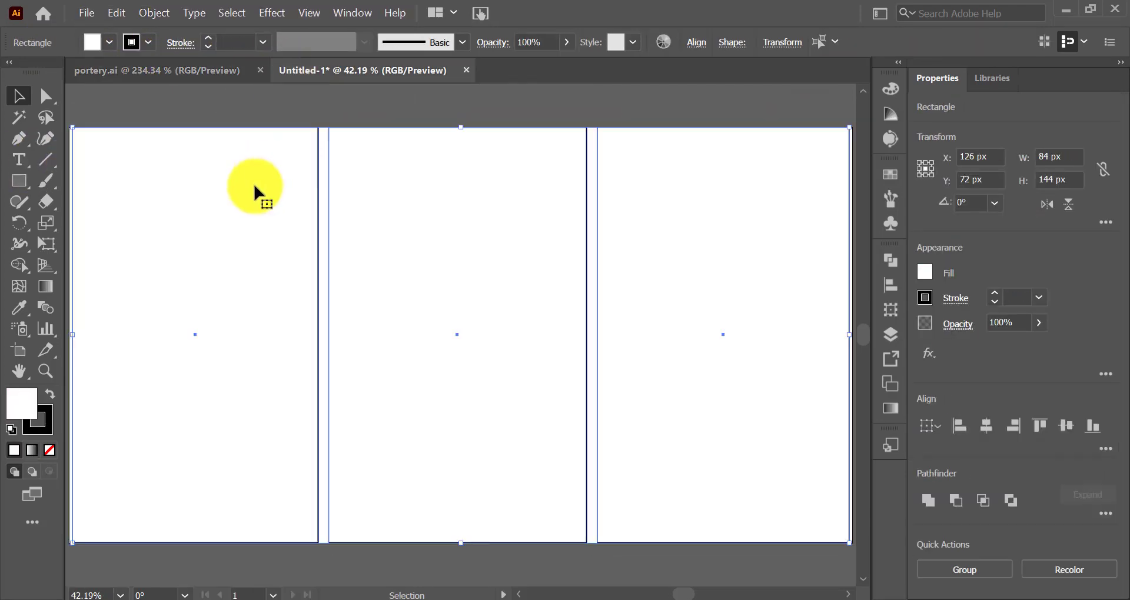
{"action": "left_click", "coordinate": [265, 170]}
Apply a blue gradient swatch to the left panel and a pink one to the middle panel
{"action": "left_click", "coordinate": [265, 171]}
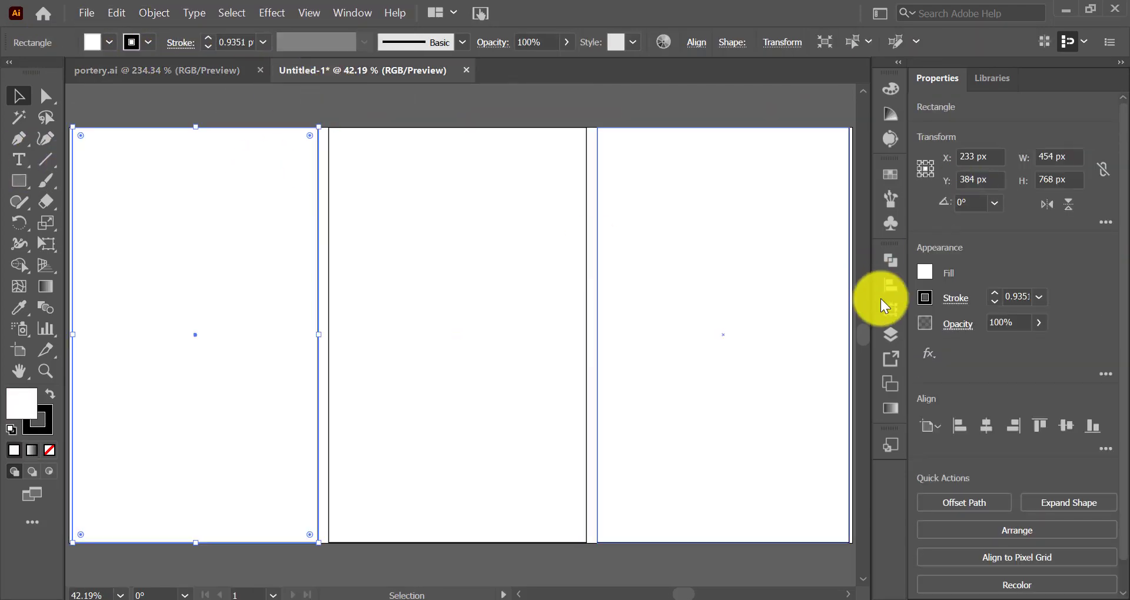
{"action": "left_click", "coordinate": [882, 407]}
{"action": "left_click", "coordinate": [705, 283]}
{"action": "left_click", "coordinate": [648, 317]}
{"action": "left_click", "coordinate": [556, 307]}
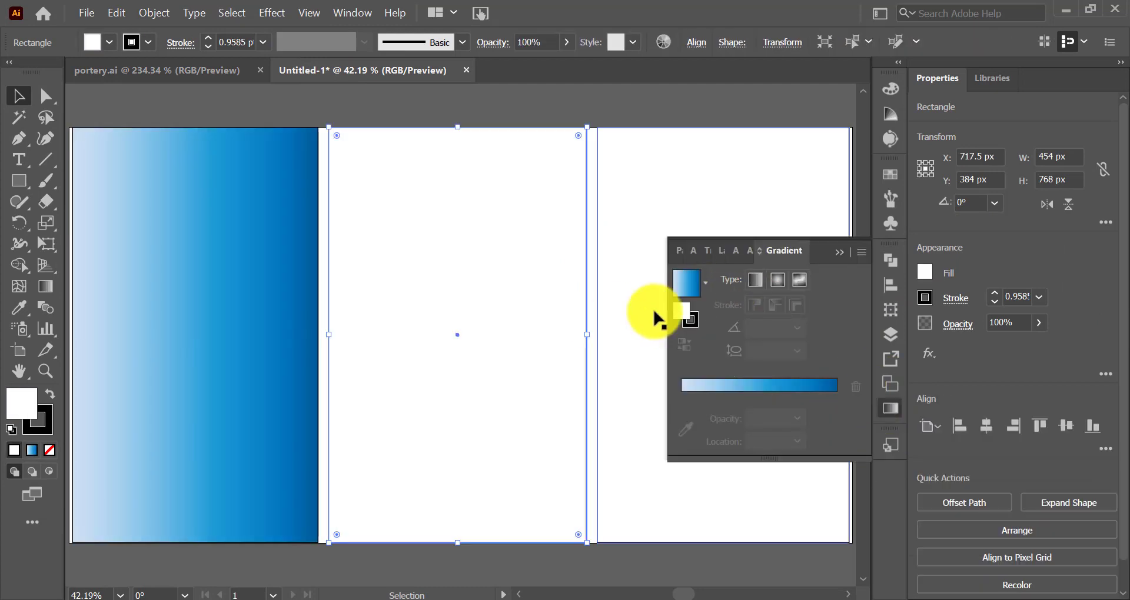
{"action": "left_click", "coordinate": [706, 283]}
{"action": "left_click", "coordinate": [625, 346]}
Give the right panel a linear orange-to-white gradient with its stops moved inward
{"action": "left_click", "coordinate": [642, 315]}
{"action": "left_click", "coordinate": [705, 283]}
{"action": "left_click", "coordinate": [643, 379]}
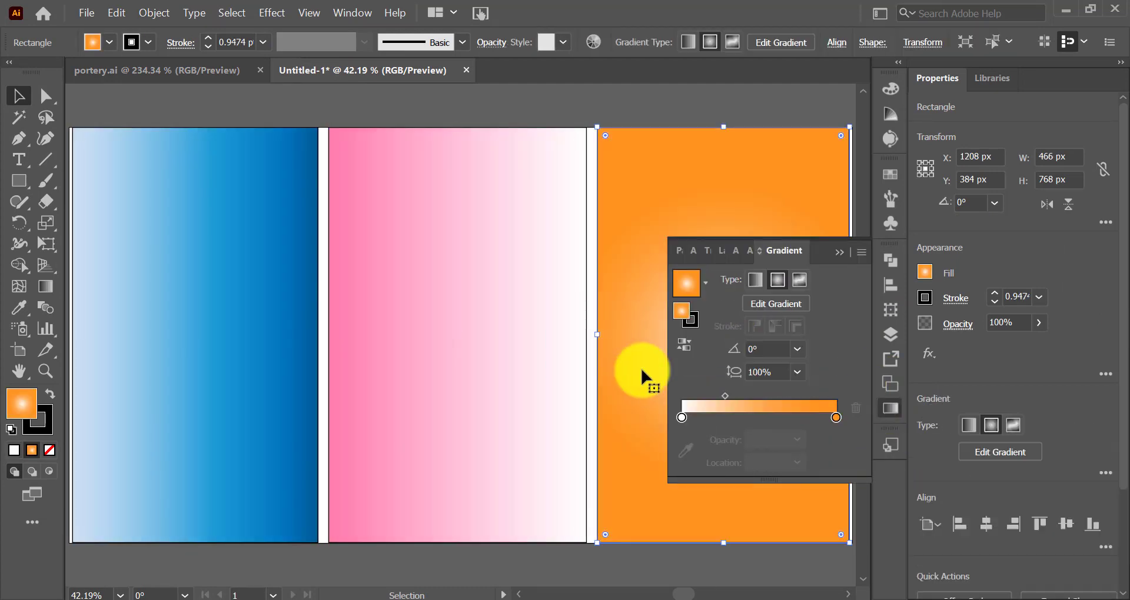
{"action": "left_click", "coordinate": [756, 280]}
{"action": "left_click_drag", "start_coordinate": [688, 422], "coordinate": [701, 421]}
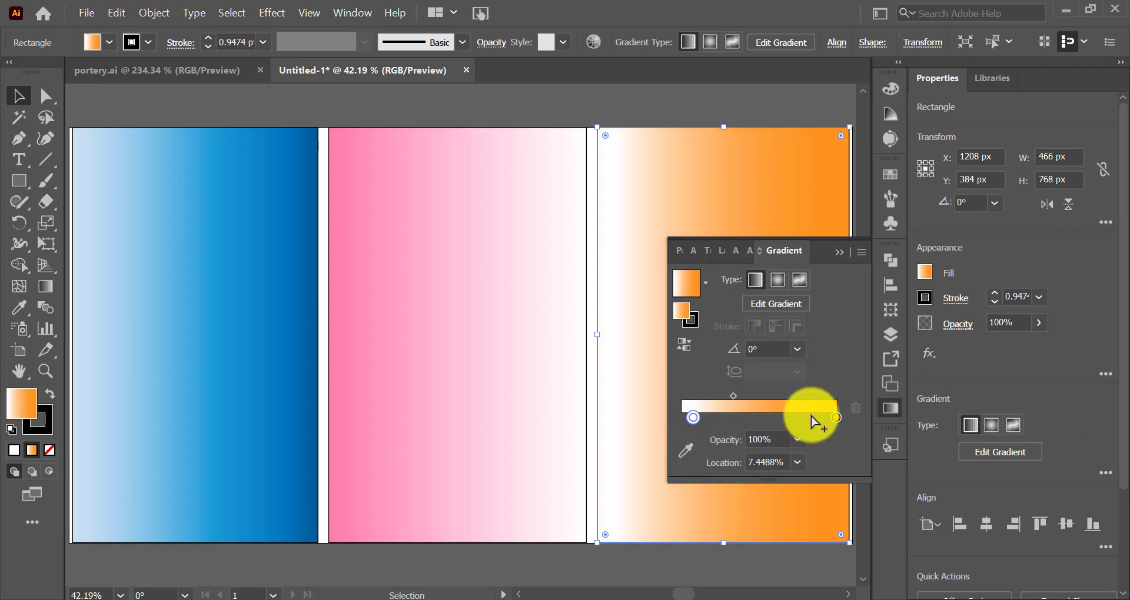
{"action": "mouse_move", "coordinate": [835, 414]}
{"action": "left_mouse_down"}
{"action": "mouse_move", "coordinate": [761, 418]}
{"action": "mouse_move", "coordinate": [833, 418]}
{"action": "left_mouse_up"}
Rearrange the blue gradient's stops, removing the extra stop to widen its light band
{"action": "left_click", "coordinate": [518, 406]}
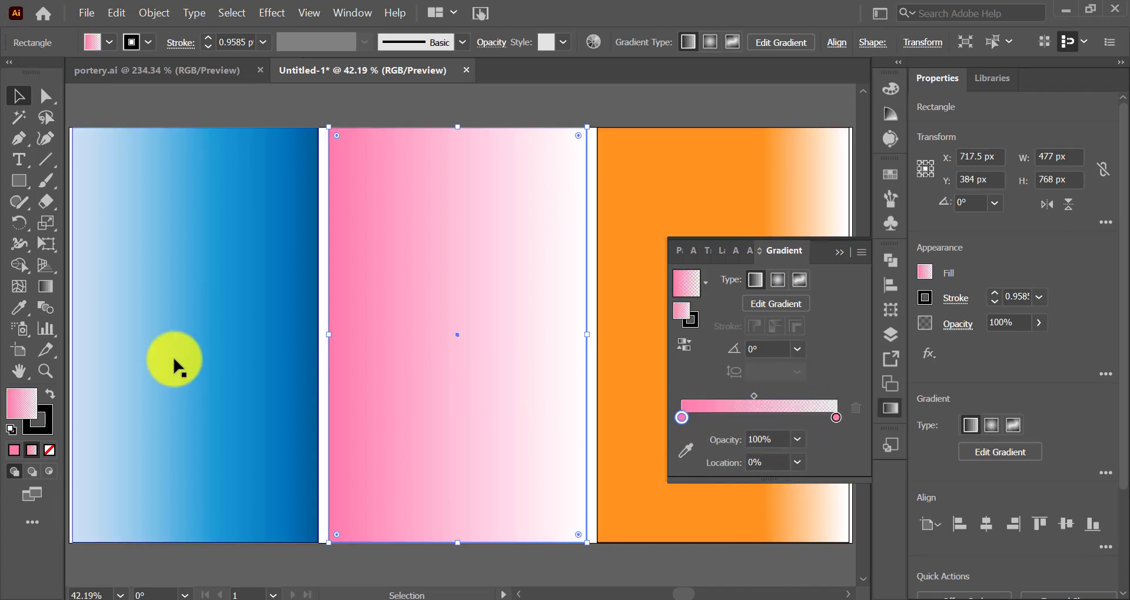
{"action": "left_click", "coordinate": [177, 365]}
{"action": "left_click_drag", "start_coordinate": [770, 418], "coordinate": [709, 418]}
{"action": "mouse_move", "coordinate": [815, 418]}
{"action": "left_mouse_down"}
{"action": "mouse_move", "coordinate": [771, 418]}
{"action": "mouse_move", "coordinate": [811, 418]}
{"action": "left_mouse_up"}
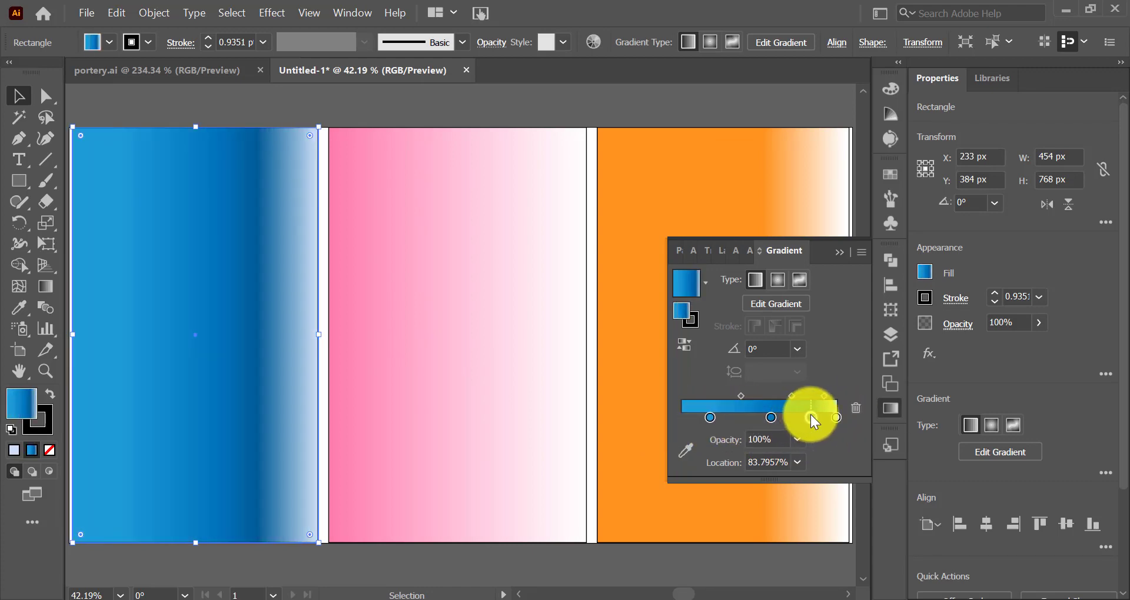
{"action": "left_click", "coordinate": [771, 418]}
{"action": "left_click", "coordinate": [857, 410]}
{"action": "left_click", "coordinate": [709, 418]}
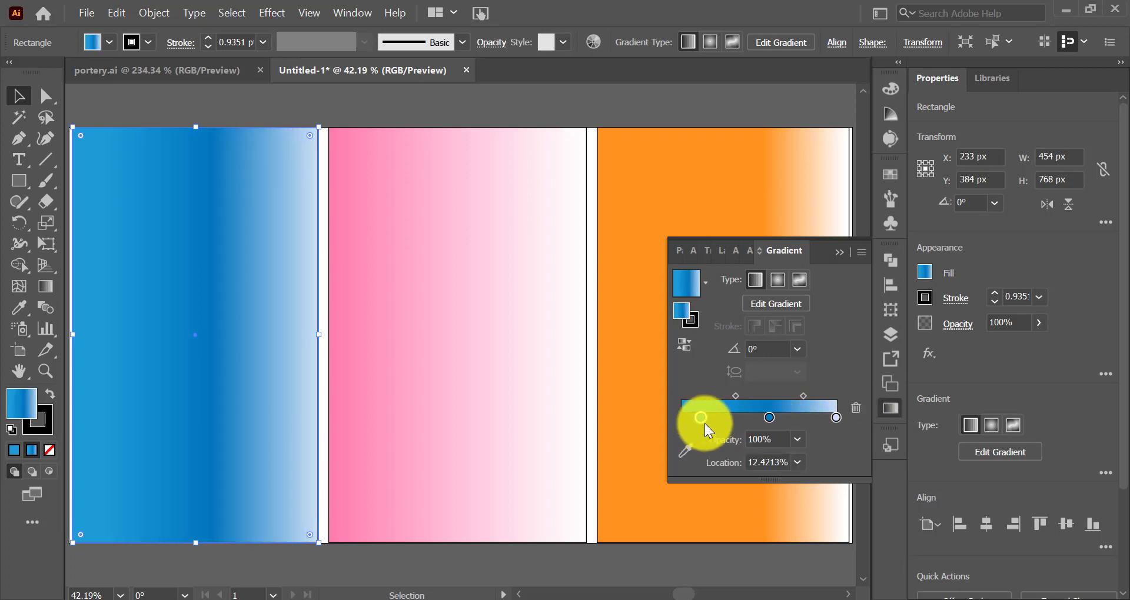
{"action": "left_click", "coordinate": [840, 252]}
{"action": "key", "text": "ctrl+a"}
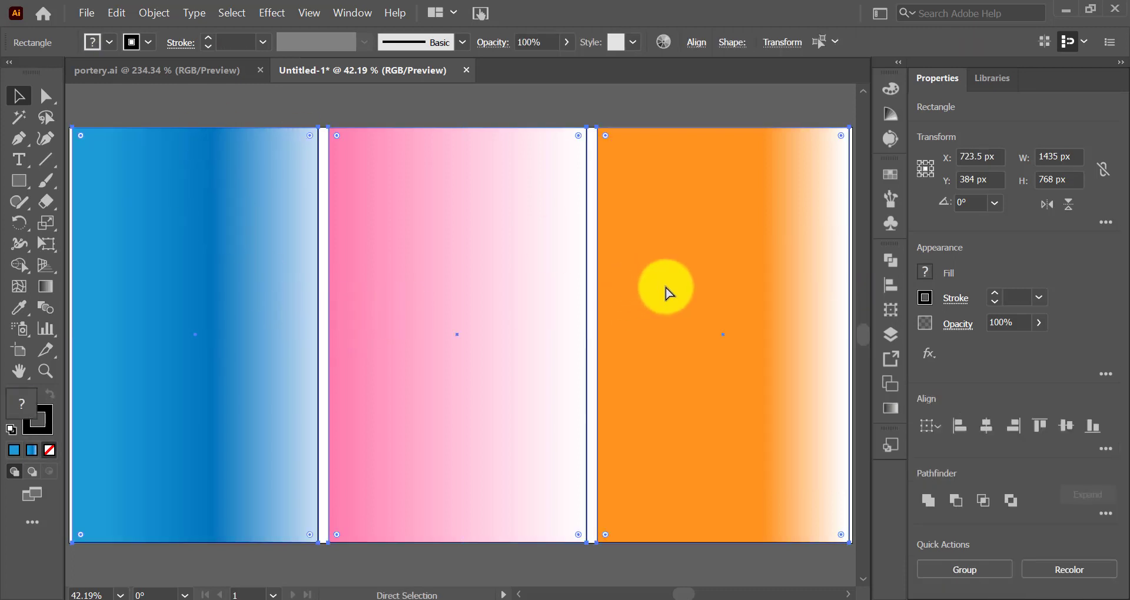
{"action": "left_click", "coordinate": [86, 125]}
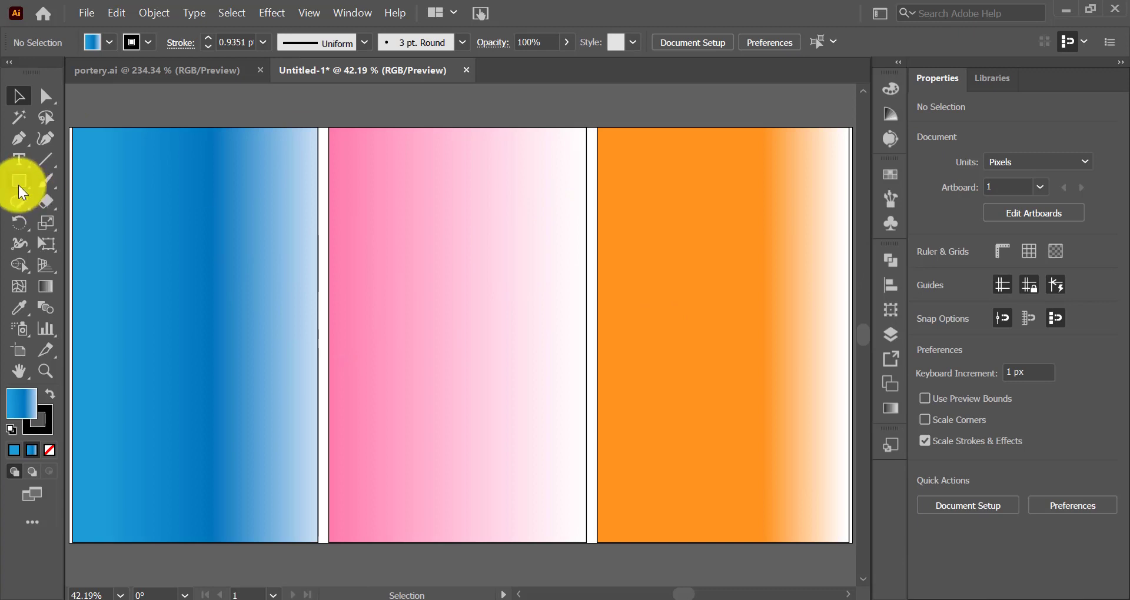
Draw a small circle at the blue panel's top-right and remove the dark blue gradient stop
{"action": "left_click_drag", "start_coordinate": [21, 191], "coordinate": [95, 224]}
{"action": "mouse_move", "coordinate": [84, 155]}
{"action": "left_mouse_down"}
{"action": "mouse_move", "coordinate": [114, 190]}
{"action": "mouse_move", "coordinate": [284, 164]}
{"action": "left_mouse_up"}
{"action": "left_click", "coordinate": [19, 96]}
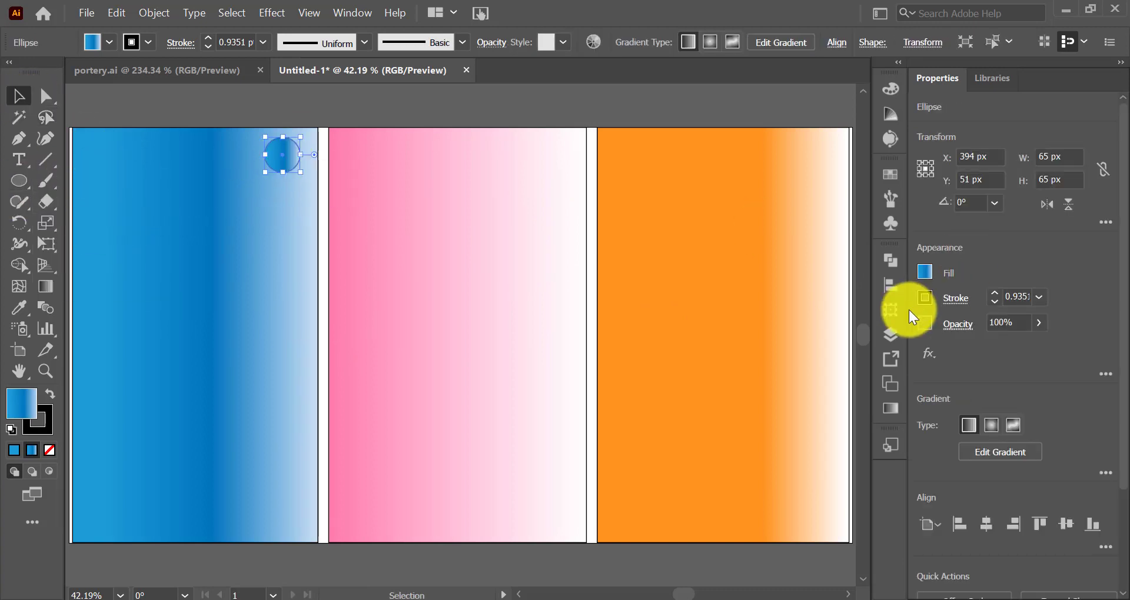
{"action": "left_click", "coordinate": [890, 408]}
{"action": "left_click", "coordinate": [856, 408]}
Set the circle's gradient to white at left, yellow near 51%, light blue at 100%
{"action": "left_click", "coordinate": [702, 418]}
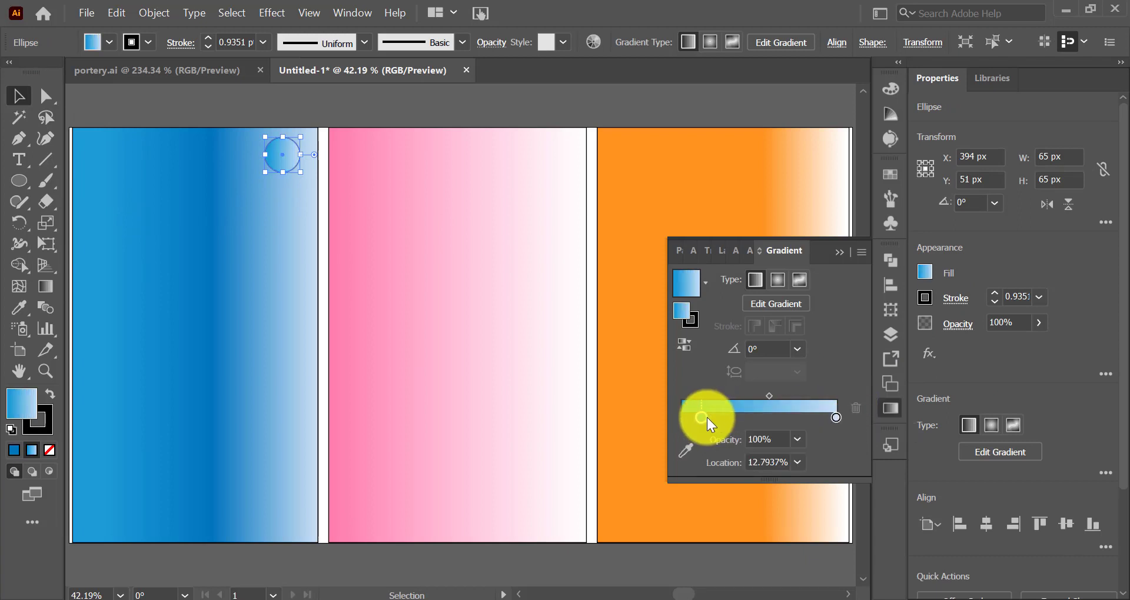
{"action": "double_click", "coordinate": [810, 418]}
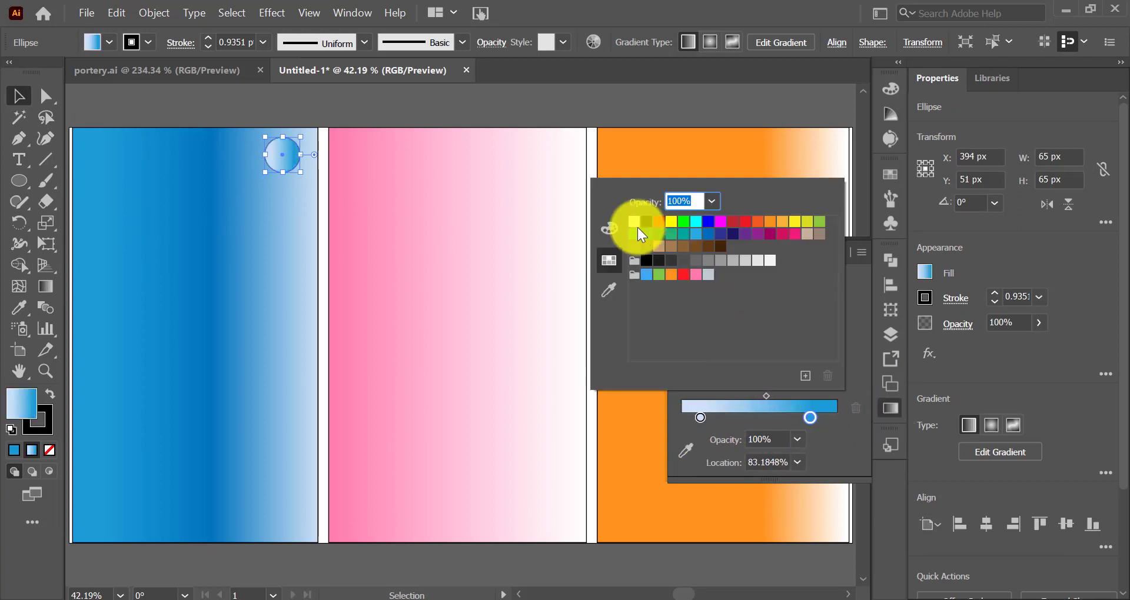
{"action": "left_click", "coordinate": [805, 223]}
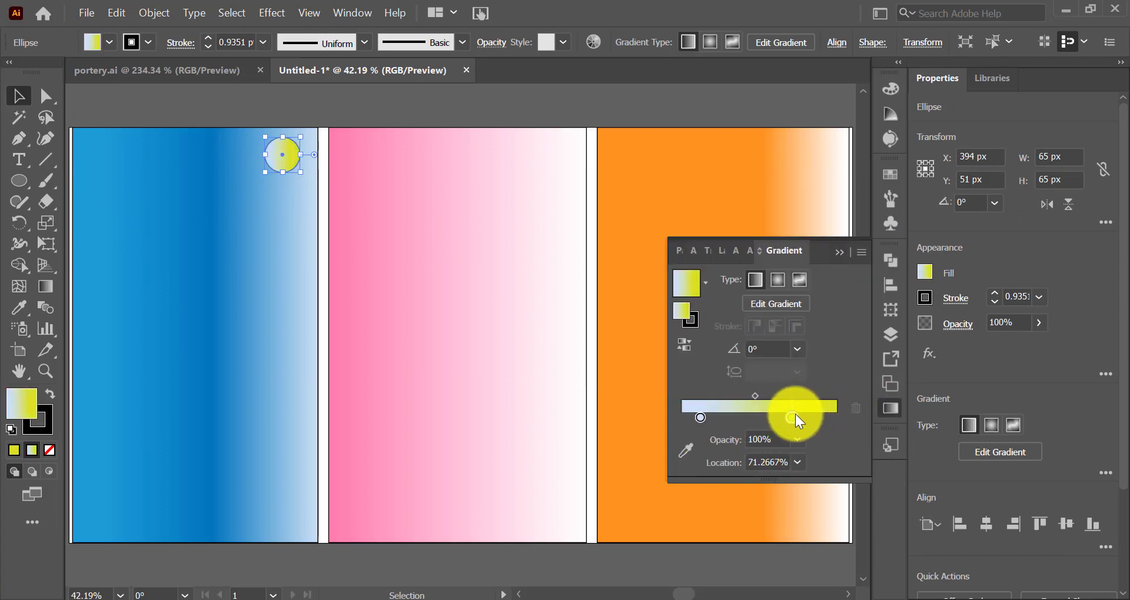
{"action": "left_click_drag", "start_coordinate": [749, 429], "coordinate": [729, 422]}
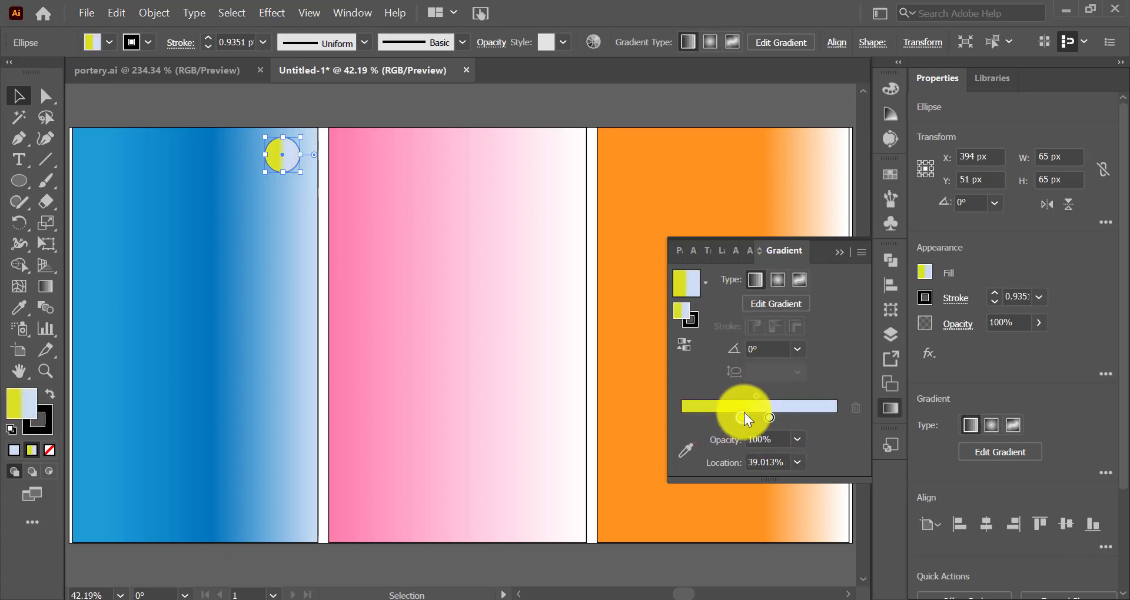
{"action": "double_click", "coordinate": [736, 418]}
{"action": "left_click", "coordinate": [632, 223]}
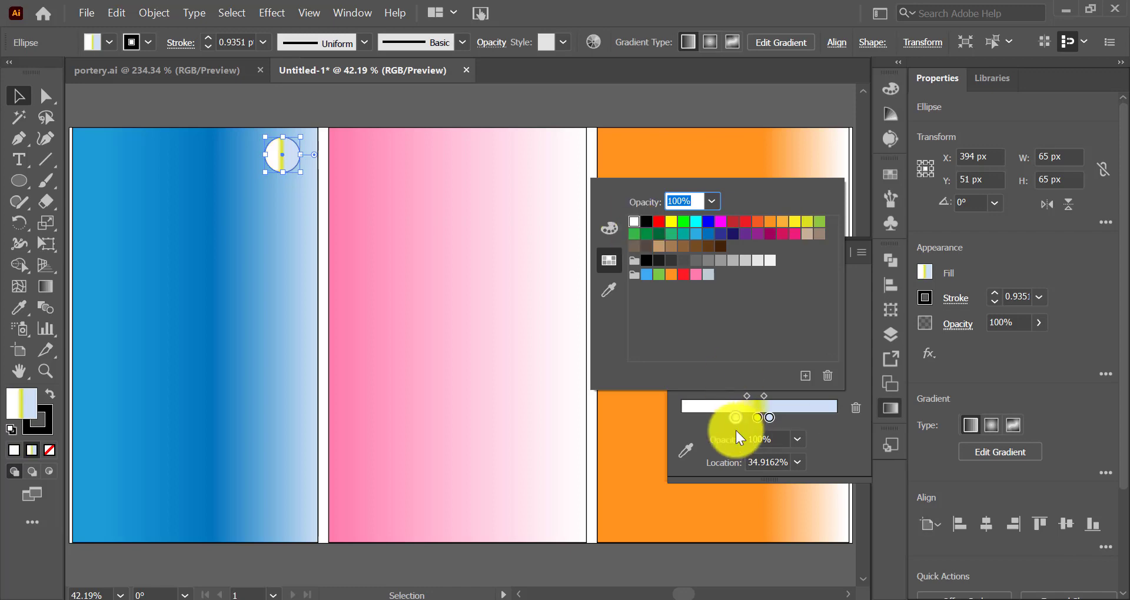
{"action": "left_click_drag", "start_coordinate": [770, 418], "coordinate": [838, 419]}
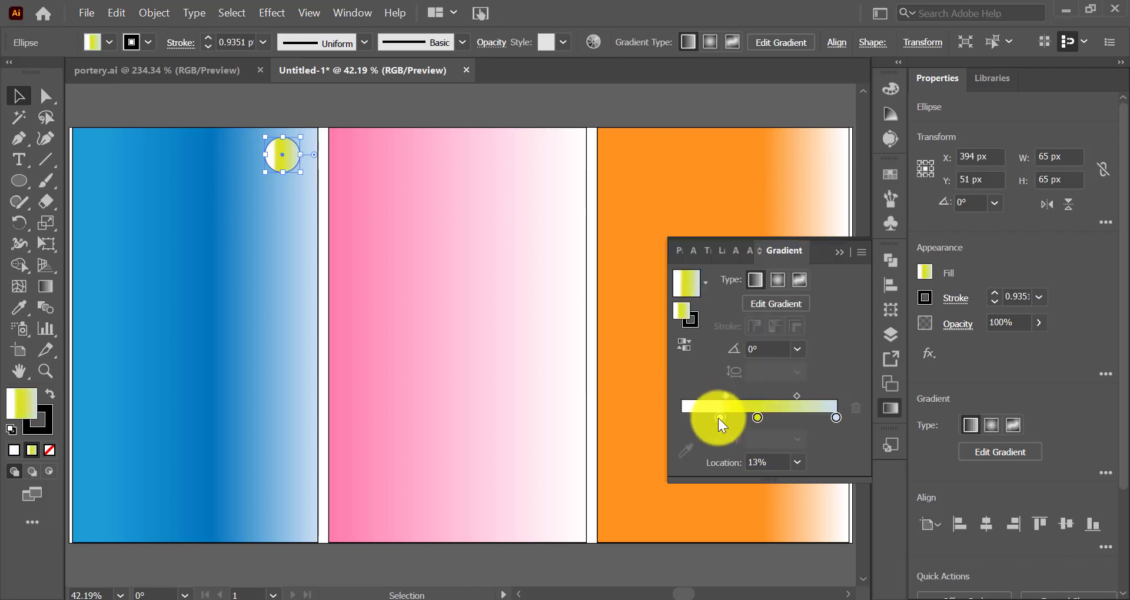
{"action": "left_click_drag", "start_coordinate": [761, 418], "coordinate": [760, 418]}
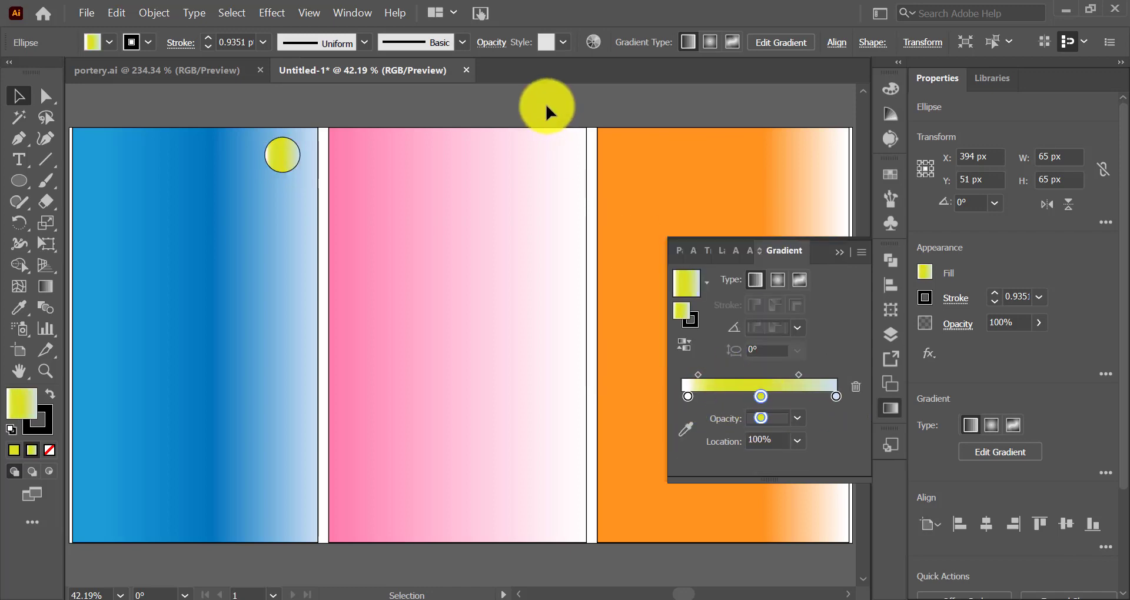
{"action": "left_click", "coordinate": [232, 13]}
Add a pale lavender Inner Glow at 100% opacity, 1 px blur, from the centre
{"action": "left_click", "coordinate": [471, 284]}
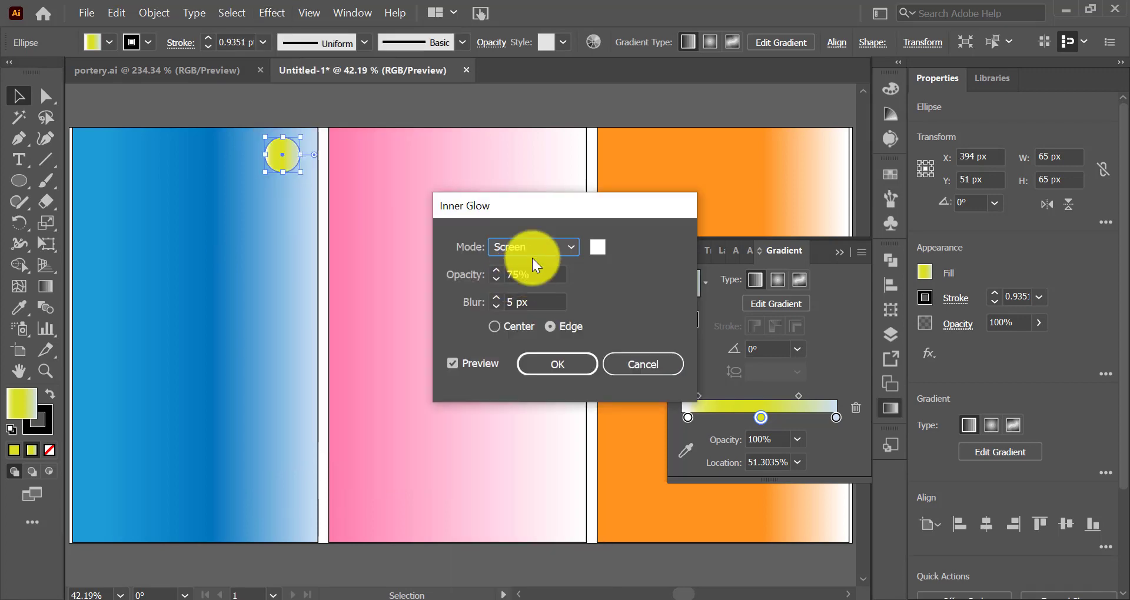
{"action": "left_click", "coordinate": [597, 250]}
{"action": "left_click", "coordinate": [587, 259]}
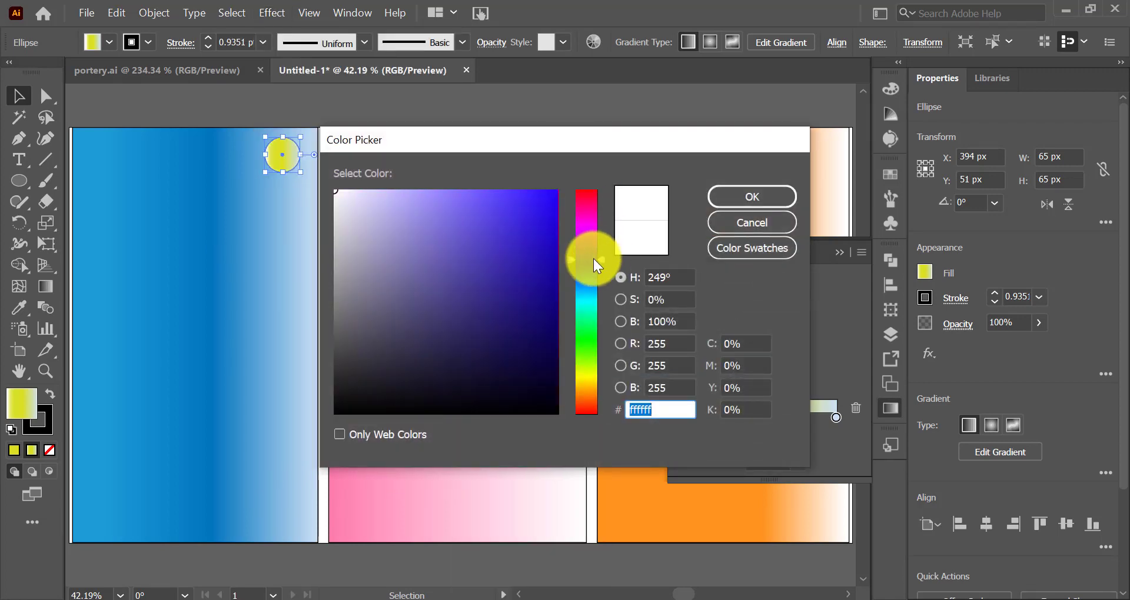
{"action": "left_click", "coordinate": [402, 198]}
{"action": "left_click", "coordinate": [752, 197]}
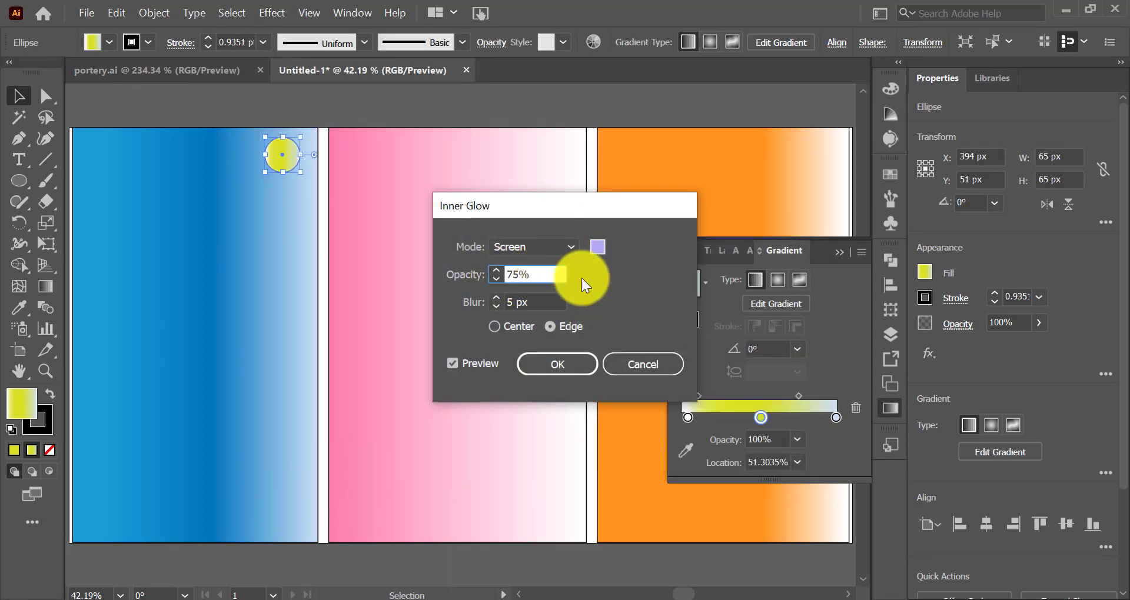
{"action": "type", "text": "100"}
{"action": "left_click", "coordinate": [497, 298]}
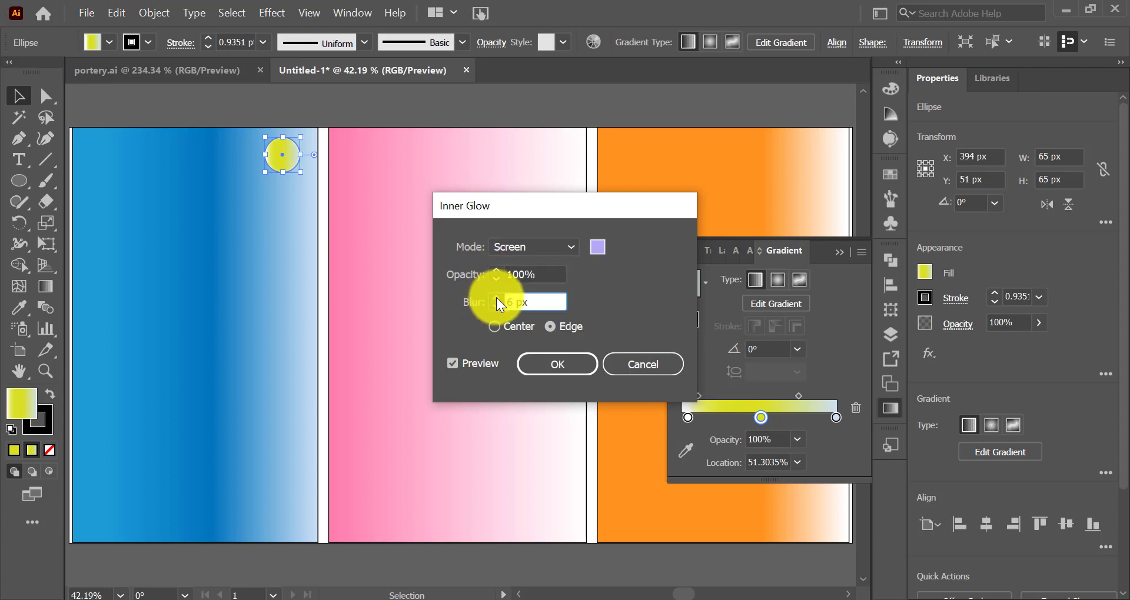
{"action": "left_click", "coordinate": [496, 305]}
{"action": "left_click", "coordinate": [497, 305]}
{"action": "left_click", "coordinate": [493, 328]}
{"action": "left_click", "coordinate": [550, 326]}
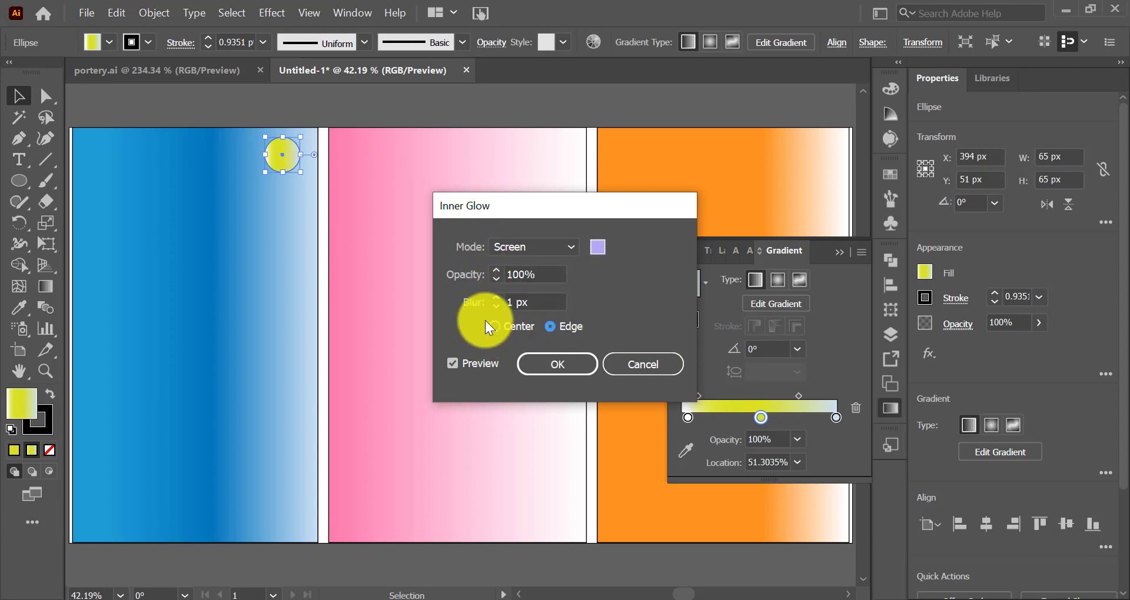
{"action": "left_click", "coordinate": [495, 327]}
{"action": "key", "text": "Return"}
Start an Outer Glow on the circle with a light lavender colour and 100% opacity
{"action": "left_click", "coordinate": [272, 13]}
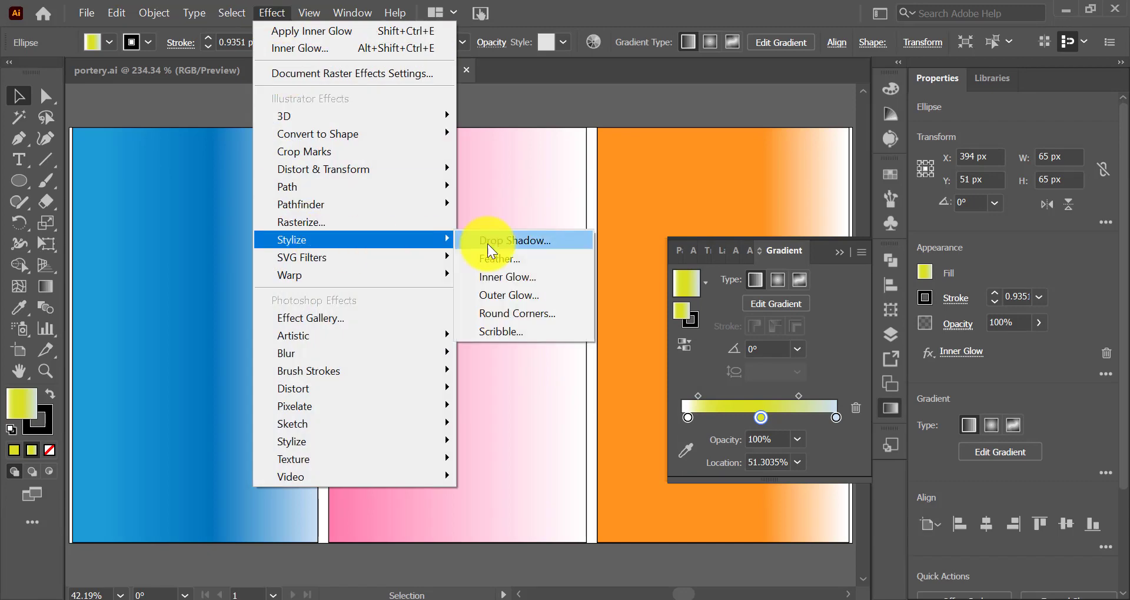
{"action": "left_click", "coordinate": [518, 293]}
{"action": "left_click", "coordinate": [598, 255]}
{"action": "left_click", "coordinate": [357, 202]}
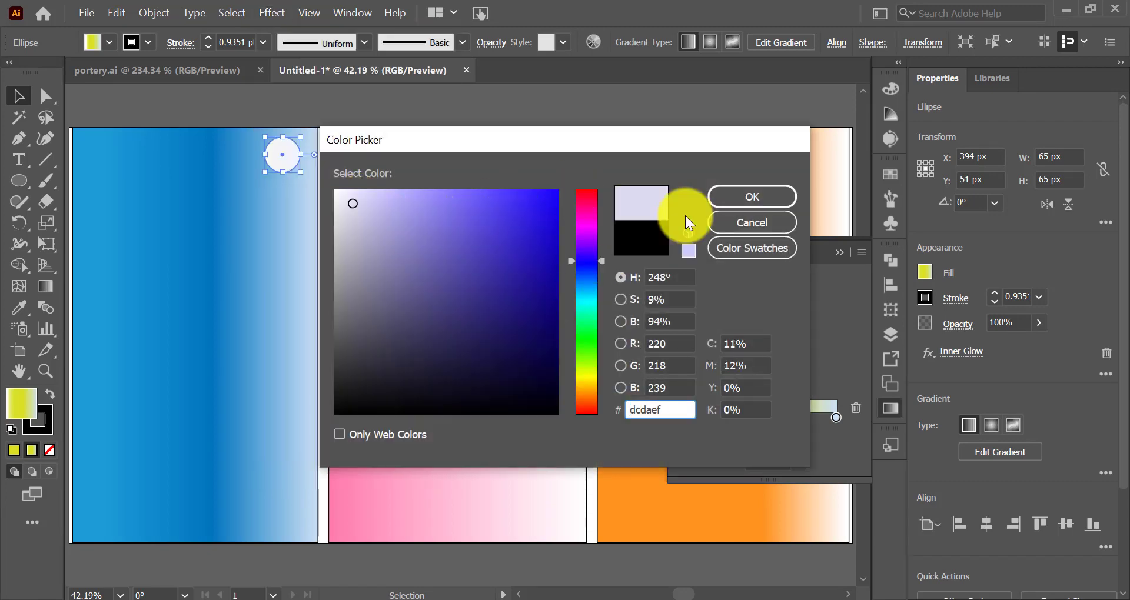
{"action": "left_click", "coordinate": [752, 197]}
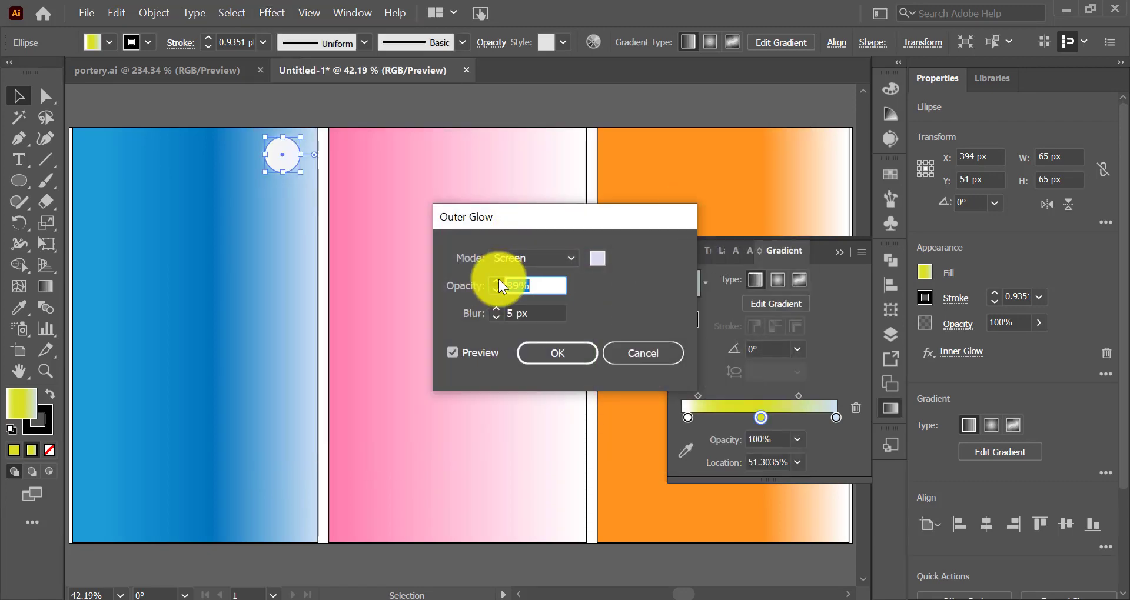
{"action": "type", "text": "100"}
{"action": "key", "text": "Tab"}
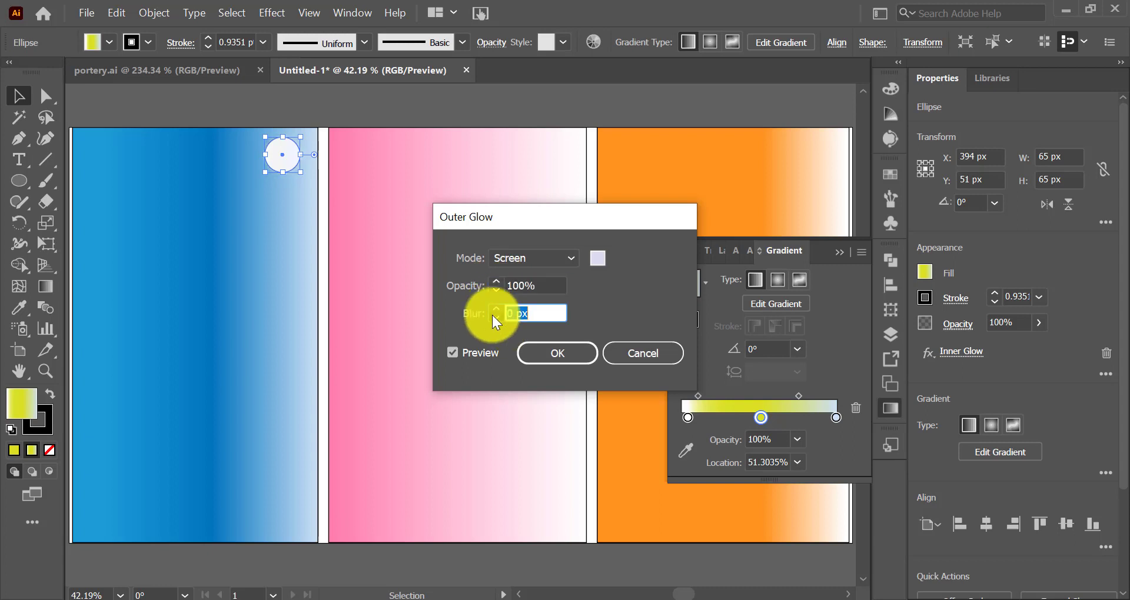
{"action": "type", "text": "0"}
{"action": "left_click", "coordinate": [452, 352]}
Change the Outer Glow colour to vivid orange and apply it to the circle
{"action": "left_click", "coordinate": [598, 258]}
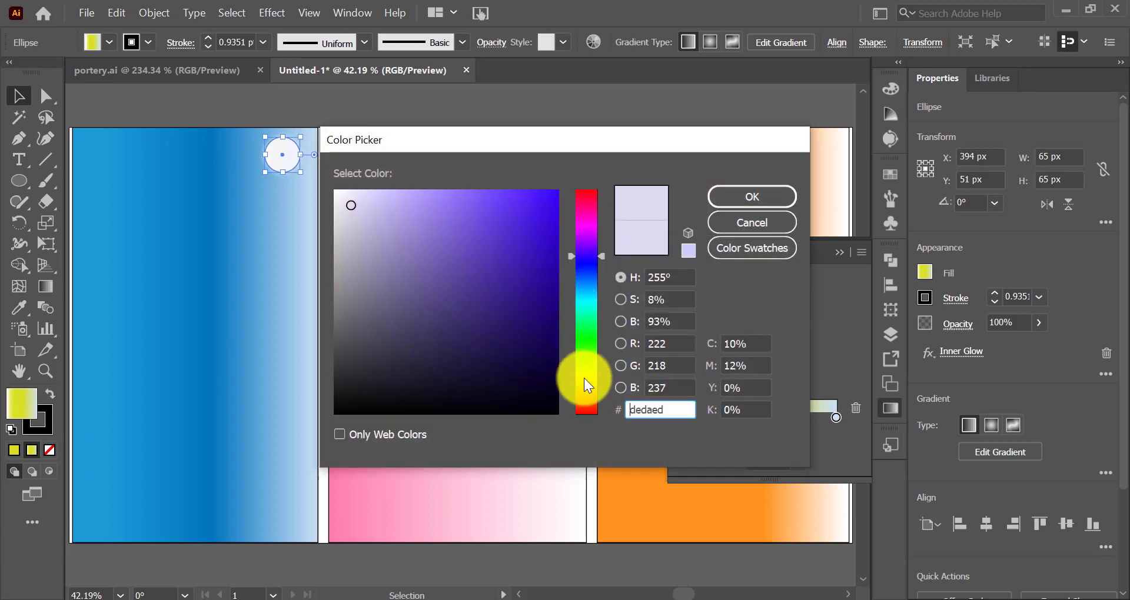
{"action": "left_click", "coordinate": [587, 379]}
{"action": "left_click_drag", "start_coordinate": [585, 381], "coordinate": [612, 407]}
{"action": "left_click", "coordinate": [542, 202]}
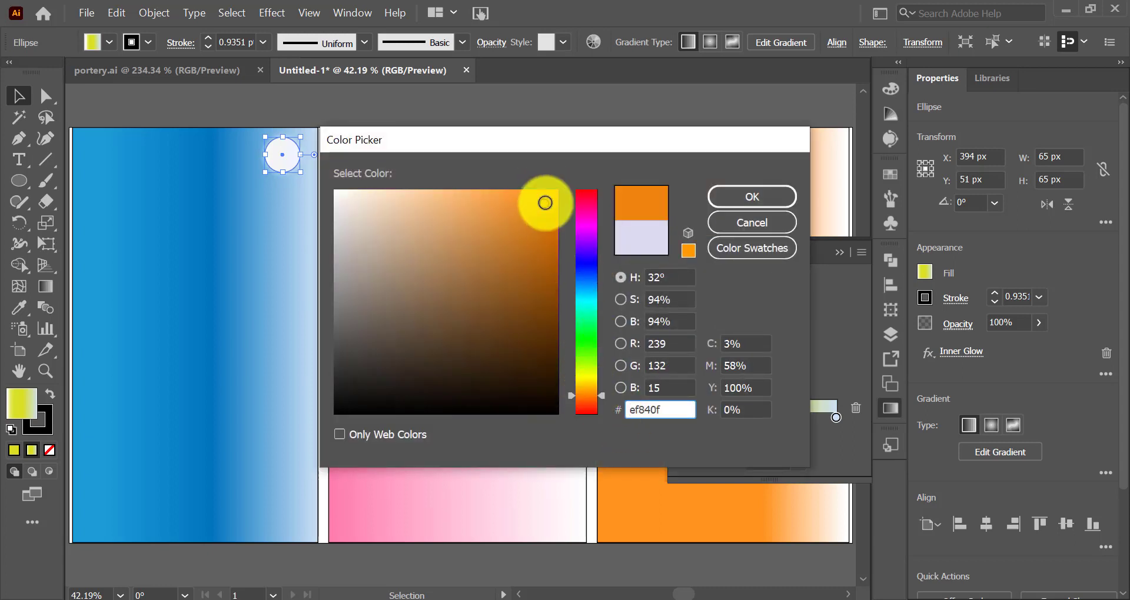
{"action": "left_click", "coordinate": [733, 200]}
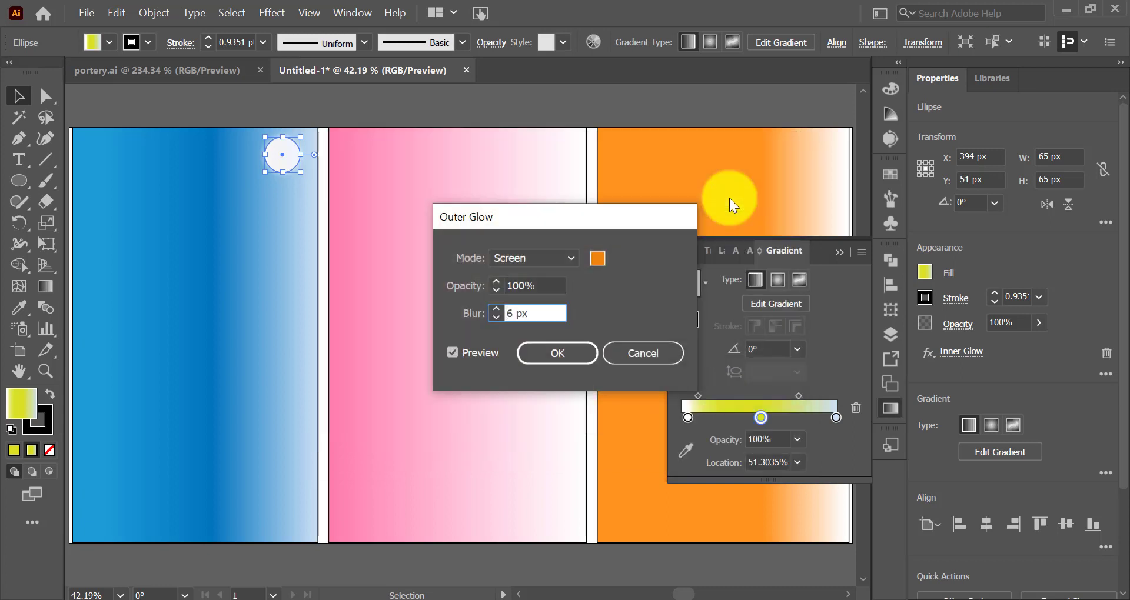
{"action": "left_click", "coordinate": [564, 352]}
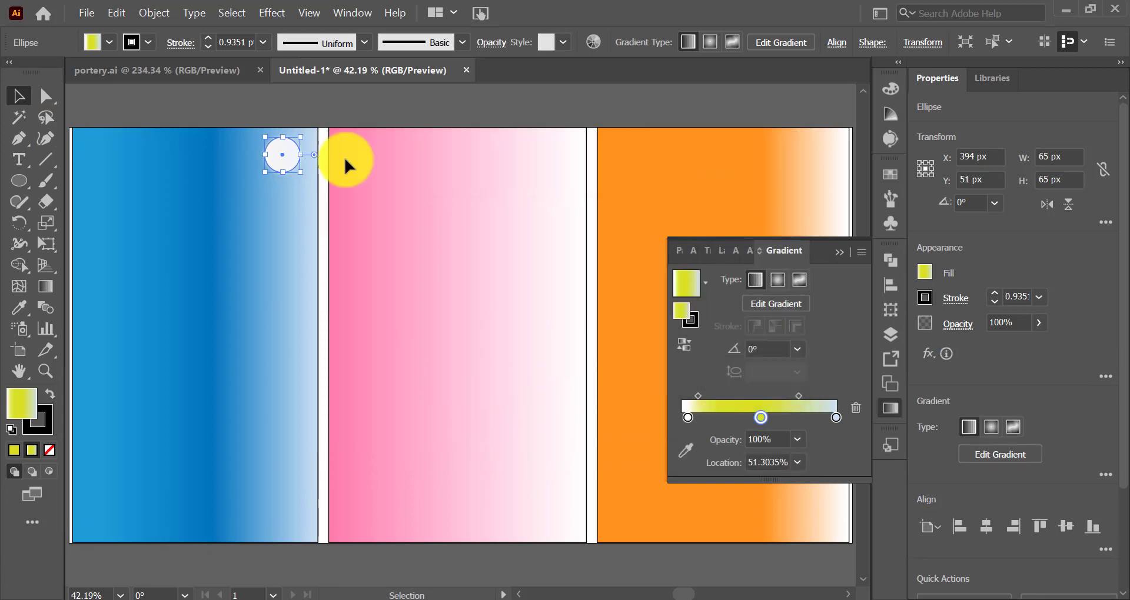
{"action": "left_click", "coordinate": [223, 101]}
Copy the circle across and give the copy a radial orange-and-white ringed gradient
{"action": "left_click_drag", "start_coordinate": [292, 147], "coordinate": [841, 169]}
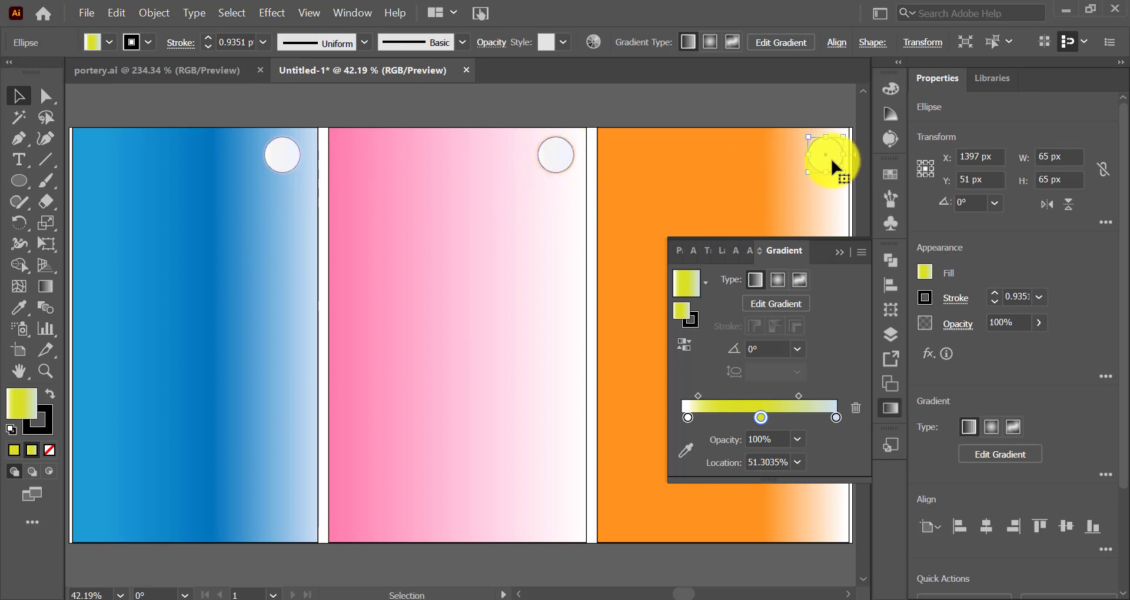
{"action": "left_click", "coordinate": [705, 283]}
{"action": "left_click", "coordinate": [607, 373]}
{"action": "left_click_drag", "start_coordinate": [682, 418], "coordinate": [700, 418]}
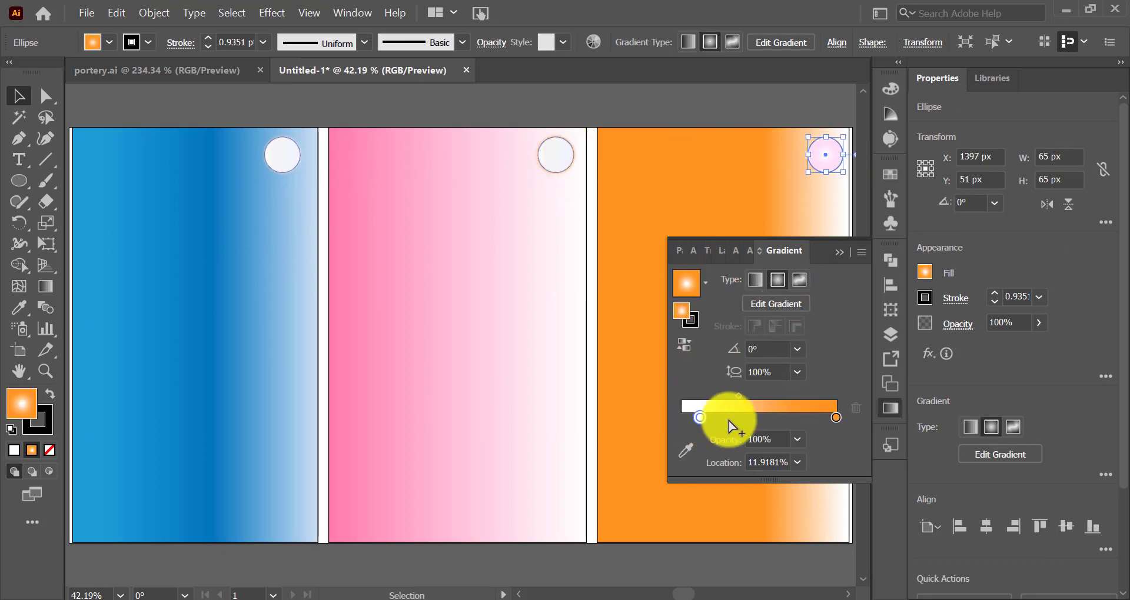
{"action": "left_click_drag", "start_coordinate": [774, 417], "coordinate": [738, 418]}
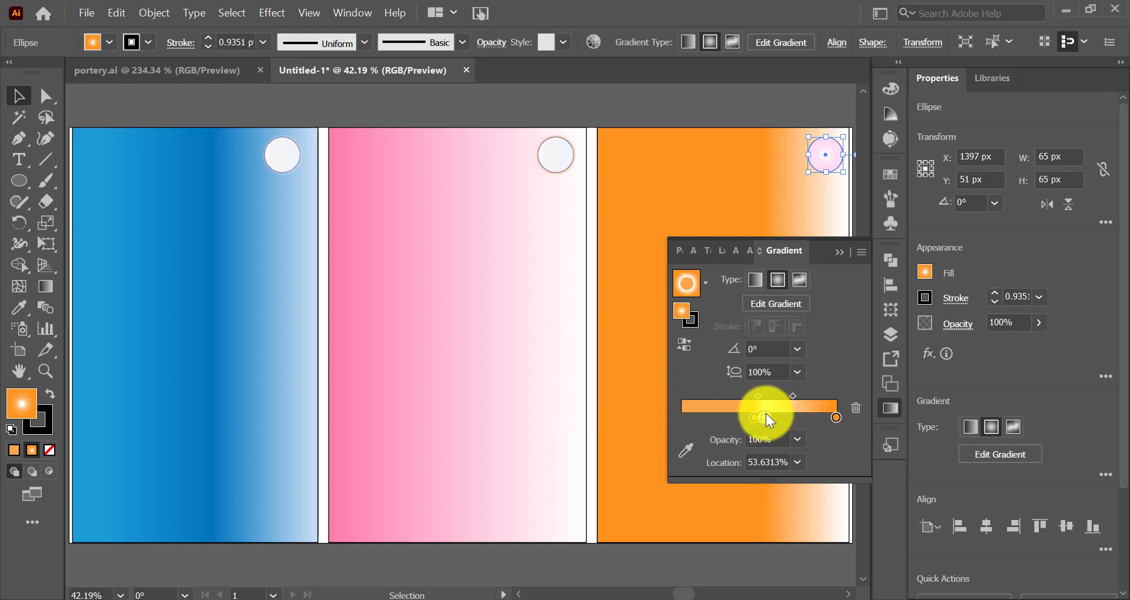
{"action": "left_click", "coordinate": [700, 418]}
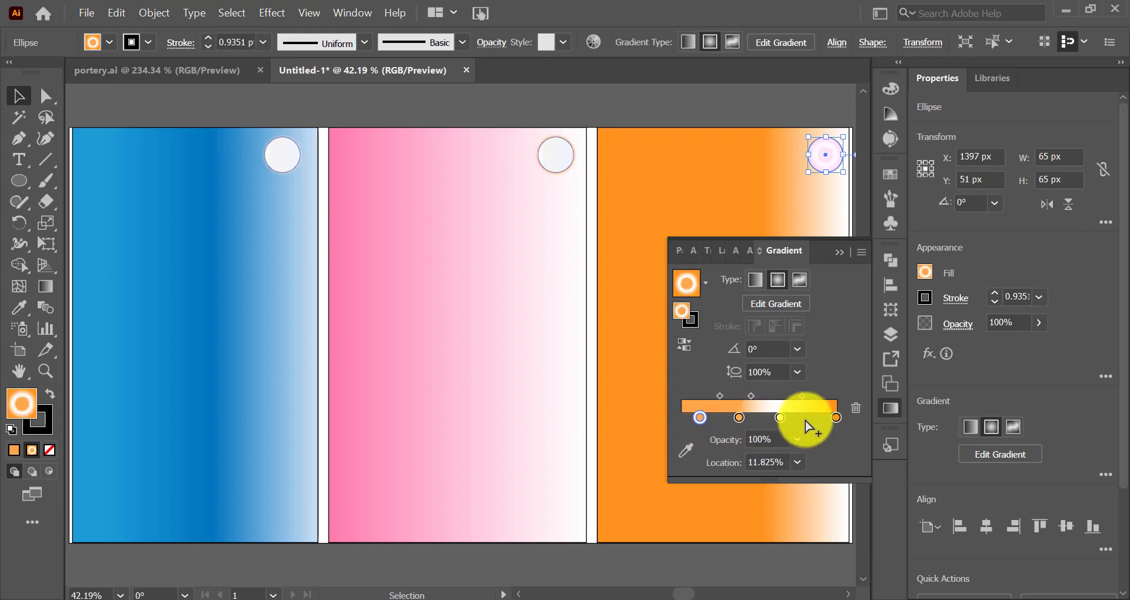
{"action": "left_click_drag", "start_coordinate": [821, 176], "coordinate": [810, 178]}
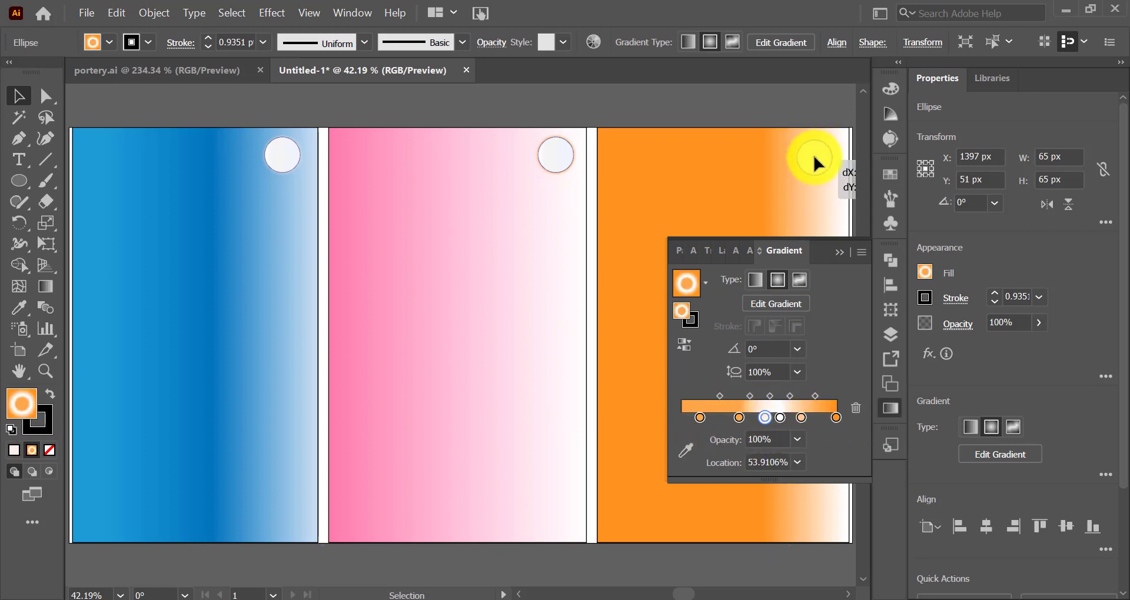
{"action": "left_click", "coordinate": [819, 418]}
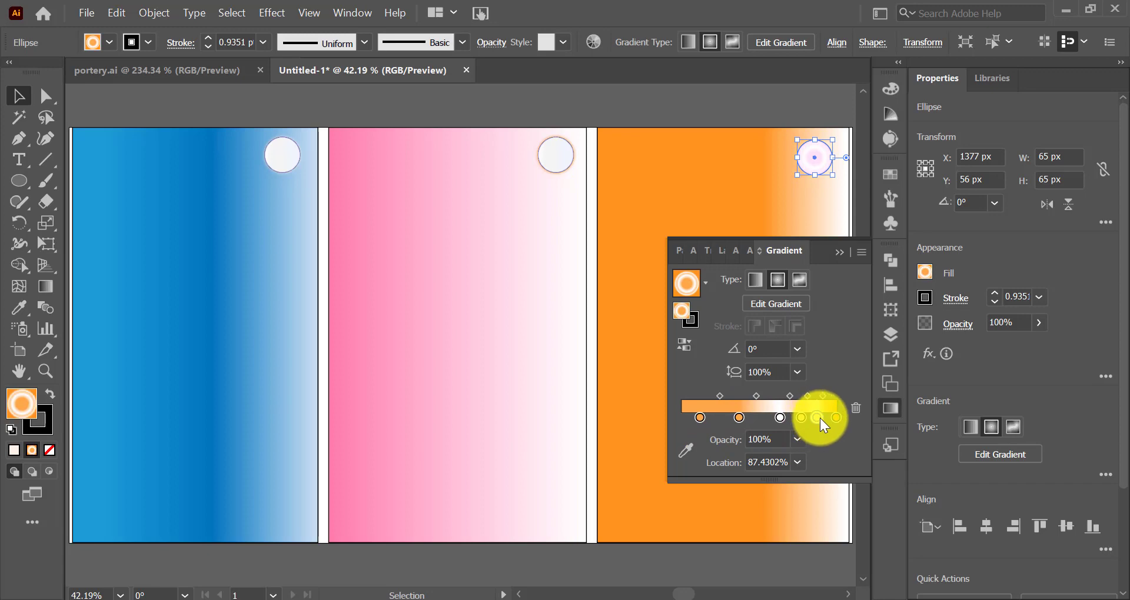
{"action": "left_click", "coordinate": [840, 252]}
Add a deep orange Inner Glow to the orange panel's circle
{"action": "left_click", "coordinate": [287, 9]}
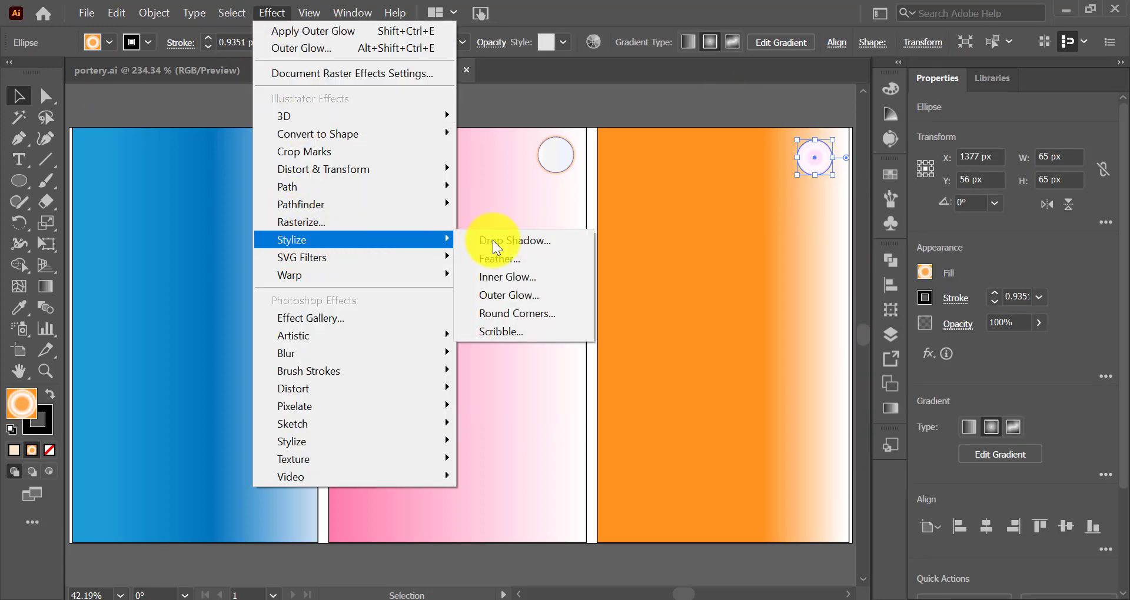
{"action": "left_click", "coordinate": [489, 285]}
{"action": "left_click", "coordinate": [600, 246]}
{"action": "left_click", "coordinate": [586, 398]}
{"action": "left_click", "coordinate": [548, 208]}
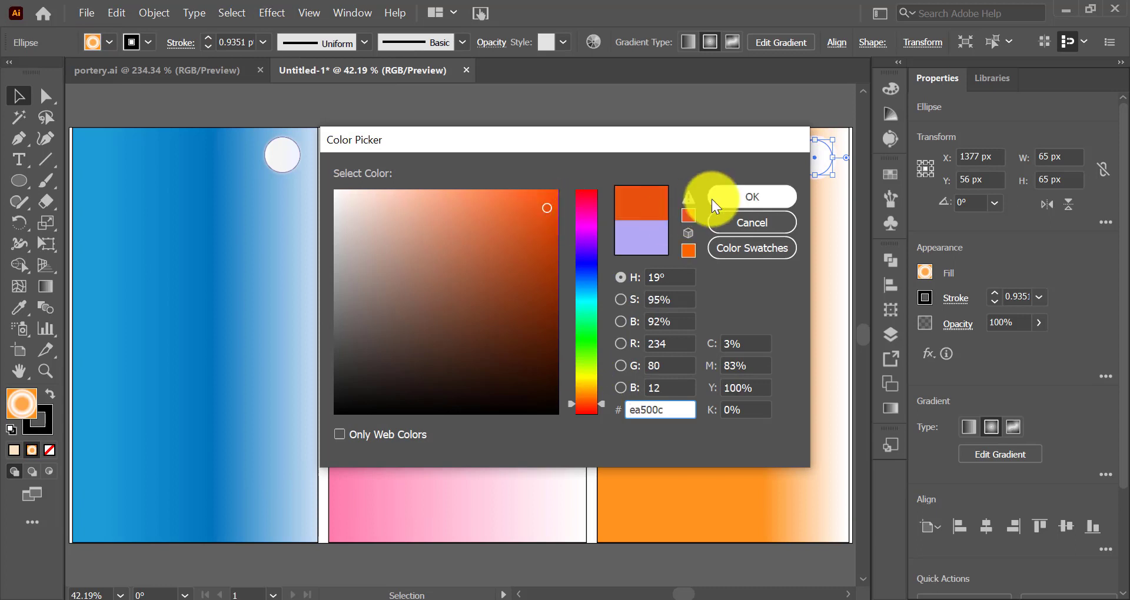
{"action": "left_click", "coordinate": [714, 196]}
{"action": "left_click", "coordinate": [546, 361]}
Apply an Outer Glow to the orange panel's circle, then deselect it
{"action": "left_click", "coordinate": [272, 12]}
{"action": "left_click", "coordinate": [492, 286]}
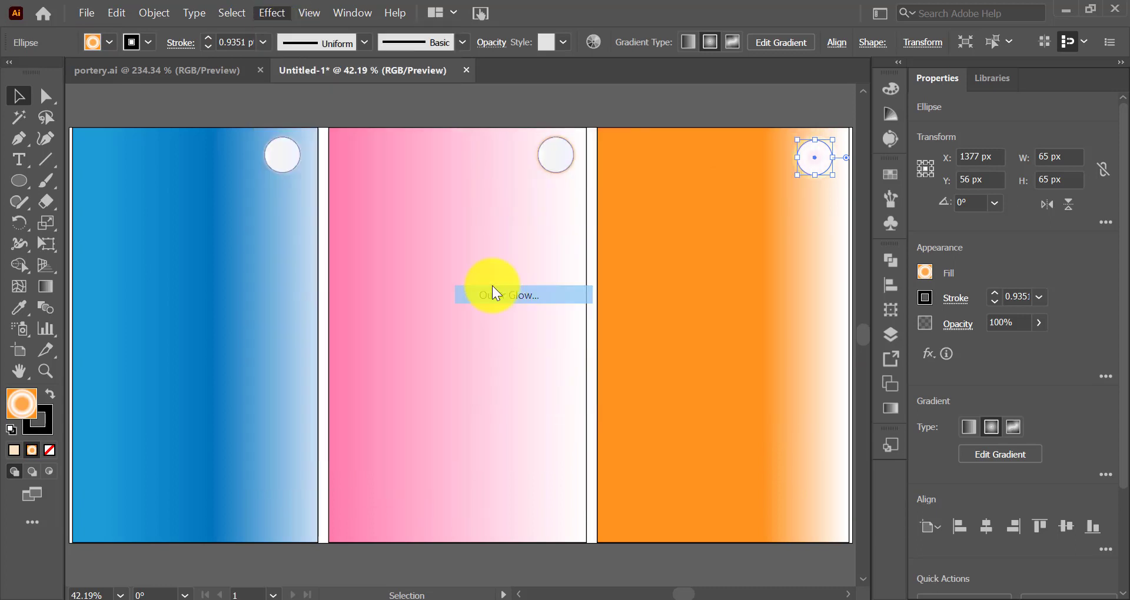
{"action": "left_click", "coordinate": [554, 356]}
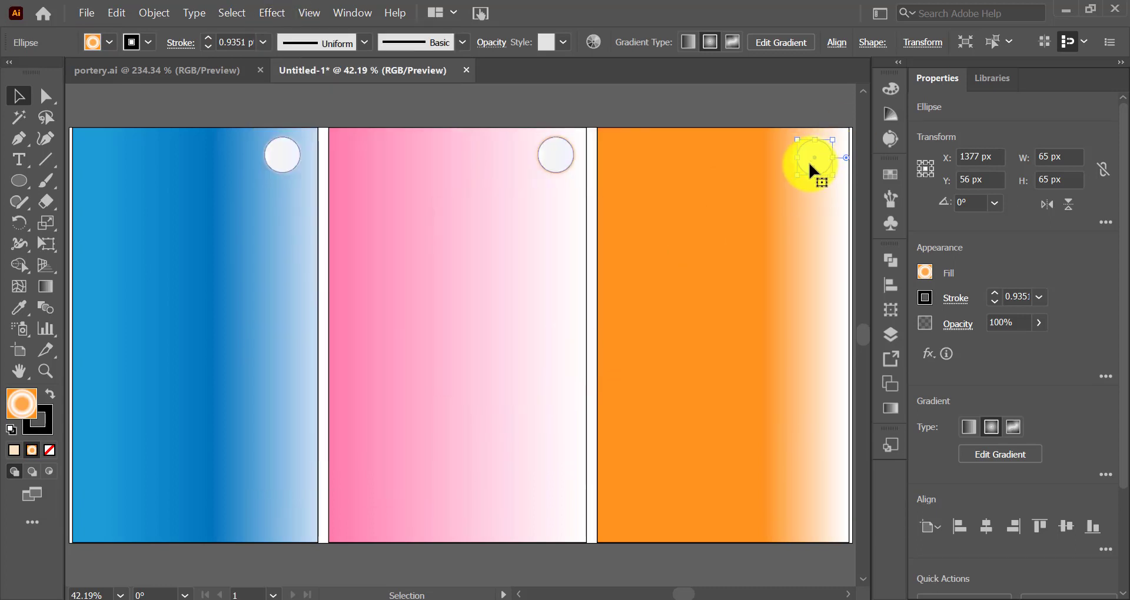
{"action": "left_click", "coordinate": [483, 255]}
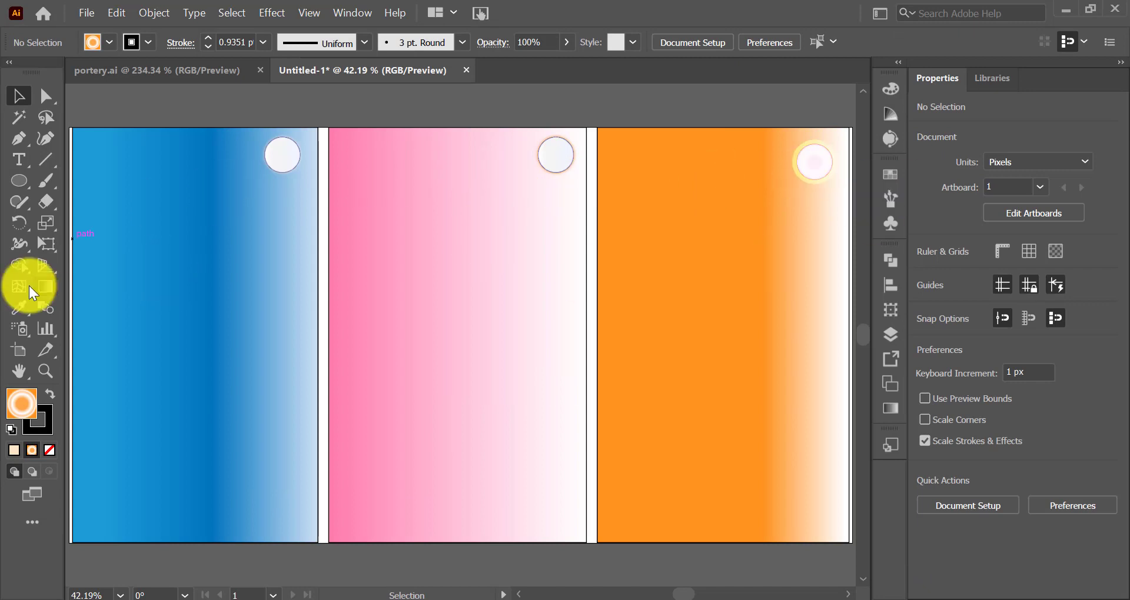
Draw curved dark branch strokes on the blue panel with the Paintbrush
{"action": "left_click", "coordinate": [26, 180]}
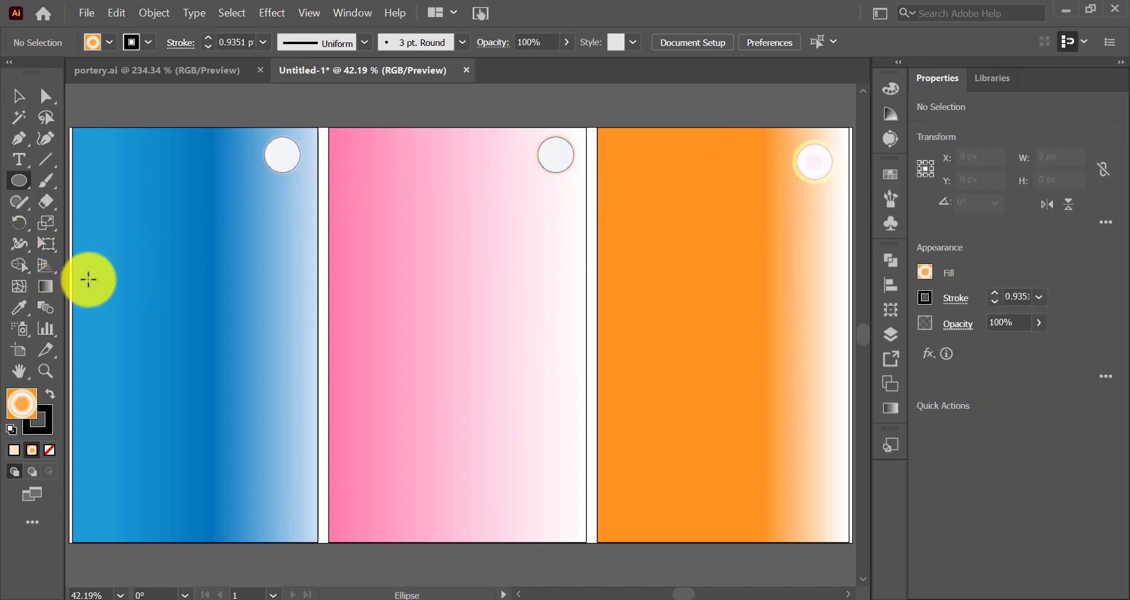
{"action": "left_click", "coordinate": [45, 180]}
{"action": "left_click_drag", "start_coordinate": [70, 296], "coordinate": [272, 250]}
{"action": "mouse_move", "coordinate": [159, 297]}
{"action": "left_mouse_down"}
{"action": "mouse_move", "coordinate": [177, 253]}
{"action": "mouse_move", "coordinate": [239, 219]}
{"action": "mouse_move", "coordinate": [262, 318]}
{"action": "left_mouse_up"}
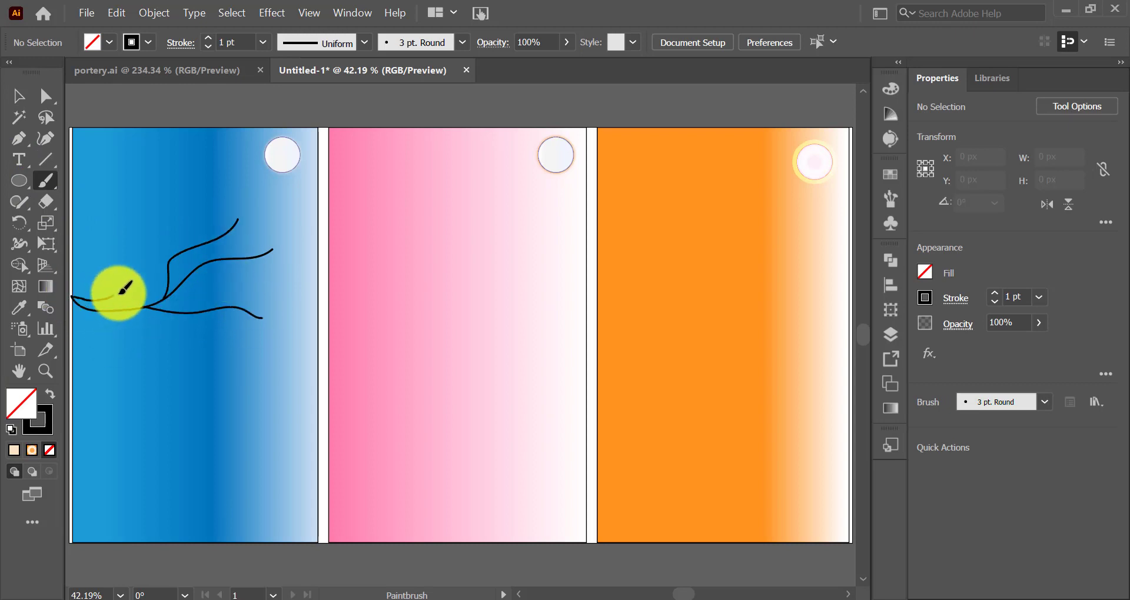
Select both branch strokes and drag them onto the pink panel
{"action": "left_click", "coordinate": [22, 99]}
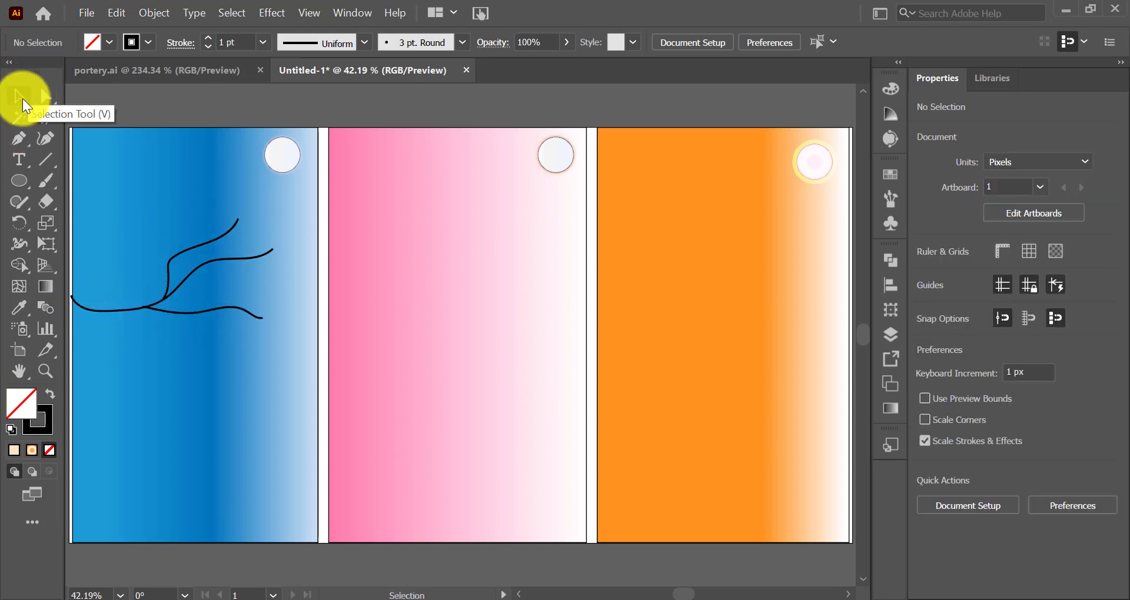
{"action": "left_click", "coordinate": [116, 307]}
{"action": "left_click", "coordinate": [188, 312], "text": "shift"}
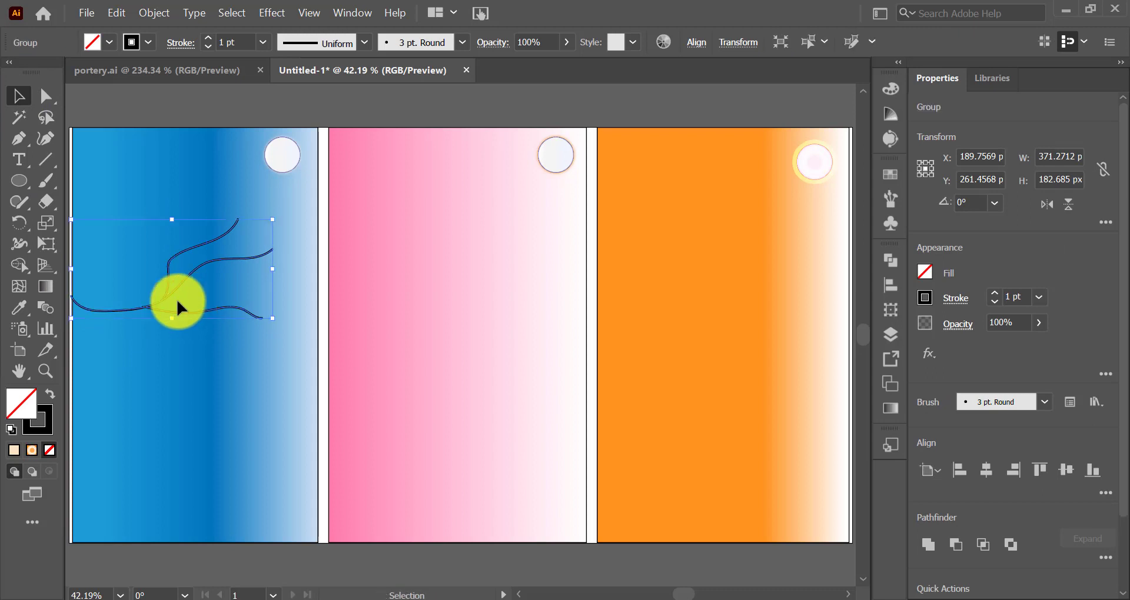
{"action": "left_click_drag", "start_coordinate": [177, 307], "coordinate": [434, 306]}
{"action": "left_click", "coordinate": [96, 265]}
{"action": "left_click_drag", "start_coordinate": [19, 181], "coordinate": [73, 210]}
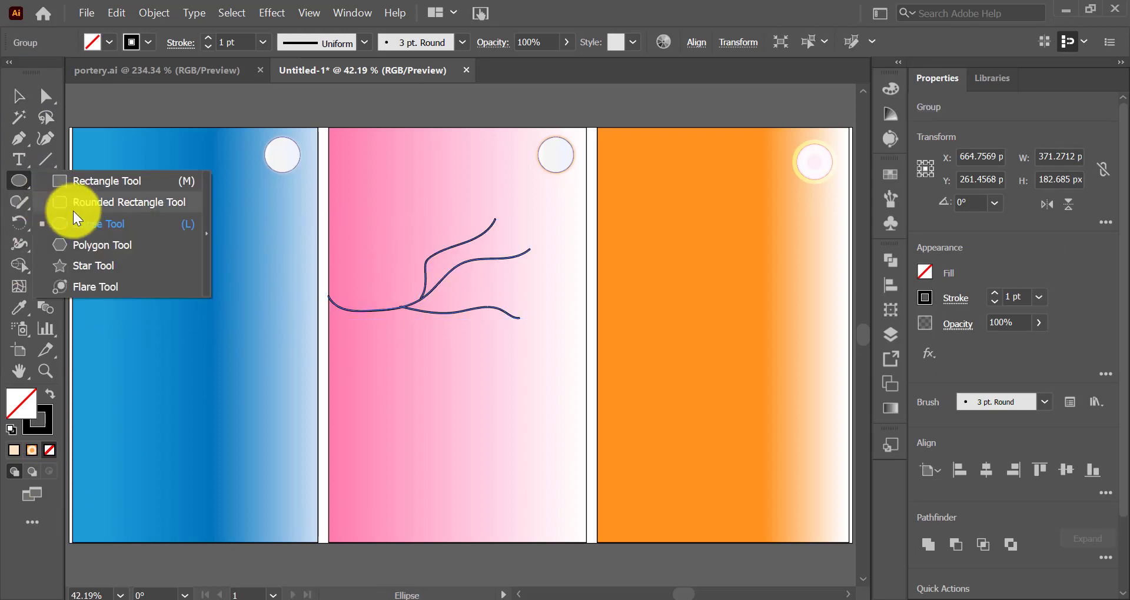
Draw a tall rounded-rectangle trunk and an oval crown, then stack the crown on the trunk
{"action": "mouse_move", "coordinate": [88, 527]}
{"action": "left_mouse_down"}
{"action": "mouse_move", "coordinate": [106, 418]}
{"action": "mouse_move", "coordinate": [116, 418]}
{"action": "left_mouse_up"}
{"action": "left_click_drag", "start_coordinate": [18, 182], "coordinate": [73, 227]}
{"action": "mouse_move", "coordinate": [147, 240]}
{"action": "left_mouse_down"}
{"action": "mouse_move", "coordinate": [203, 358]}
{"action": "mouse_move", "coordinate": [226, 357]}
{"action": "left_mouse_up"}
{"action": "left_click", "coordinate": [19, 94]}
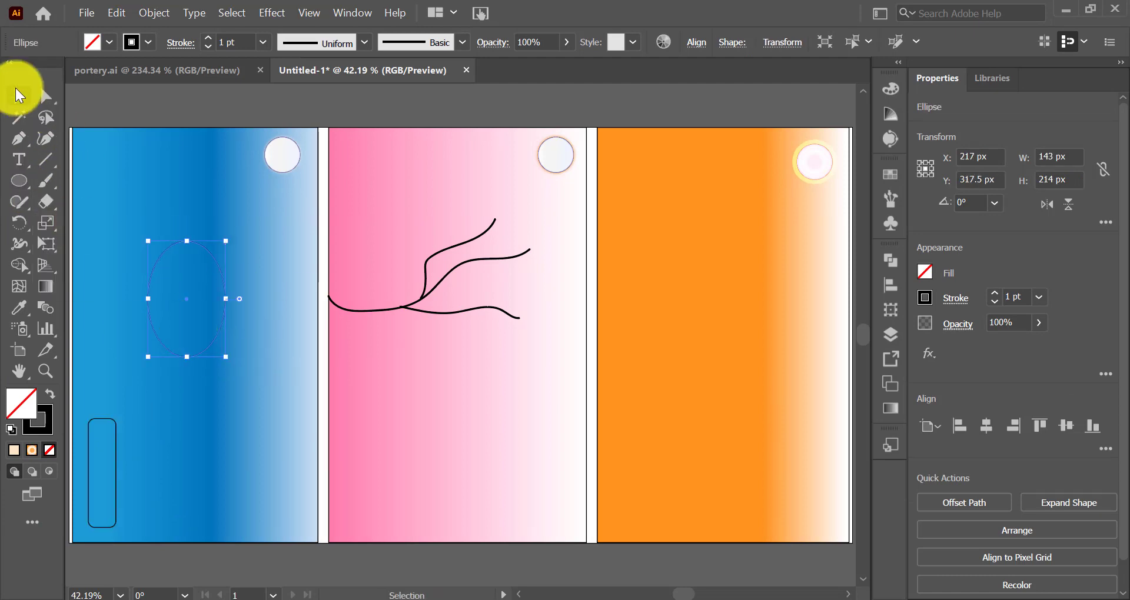
{"action": "left_click", "coordinate": [181, 298]}
{"action": "left_click_drag", "start_coordinate": [139, 315], "coordinate": [153, 334]}
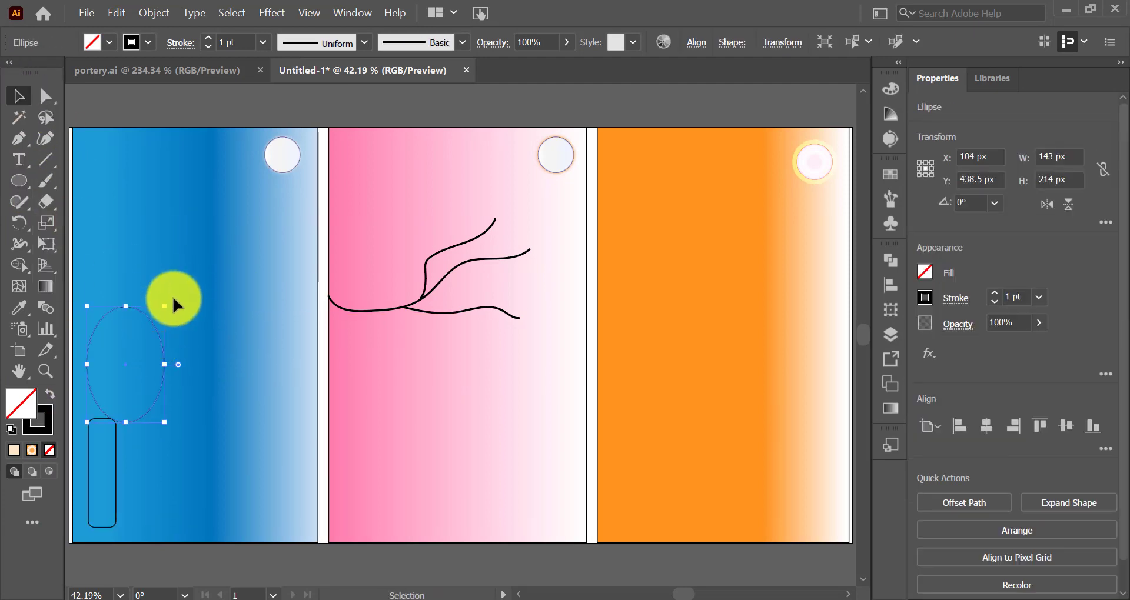
{"action": "left_click_drag", "start_coordinate": [159, 391], "coordinate": [212, 311]}
{"action": "mouse_move", "coordinate": [116, 471]}
{"action": "left_mouse_down"}
{"action": "mouse_move", "coordinate": [182, 393]}
{"action": "mouse_move", "coordinate": [190, 356]}
{"action": "left_mouse_up"}
Group the crown and trunk, then check the trunk's stacking order without changing it
{"action": "right_click", "coordinate": [199, 319]}
{"action": "left_click", "coordinate": [235, 363]}
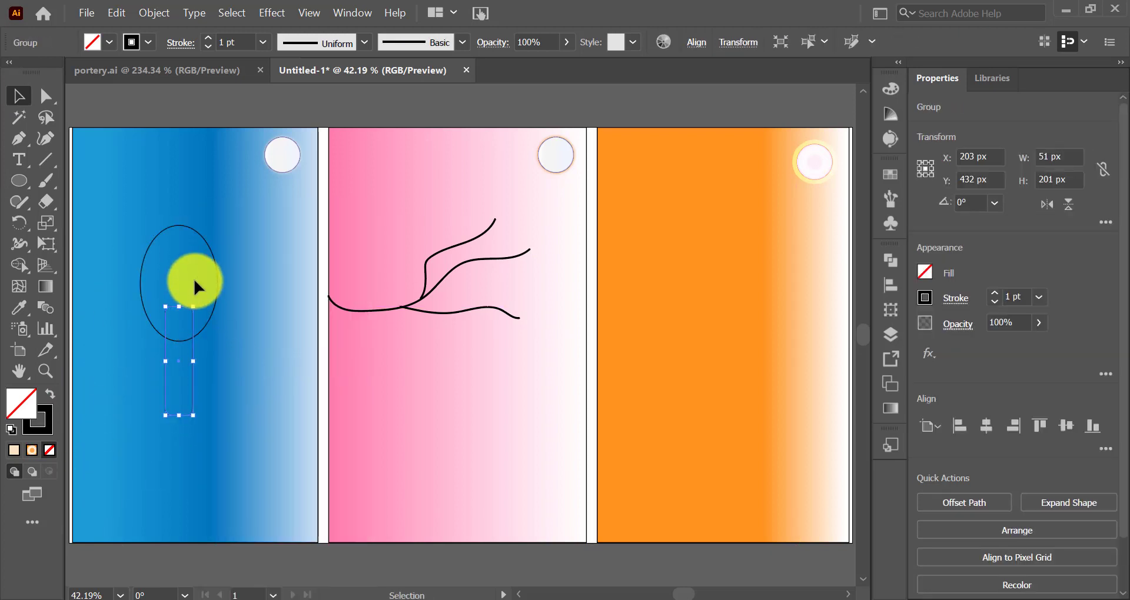
{"action": "right_click", "coordinate": [194, 283]}
{"action": "left_click", "coordinate": [243, 337]}
{"action": "left_click", "coordinate": [193, 330]}
{"action": "right_click", "coordinate": [189, 406]}
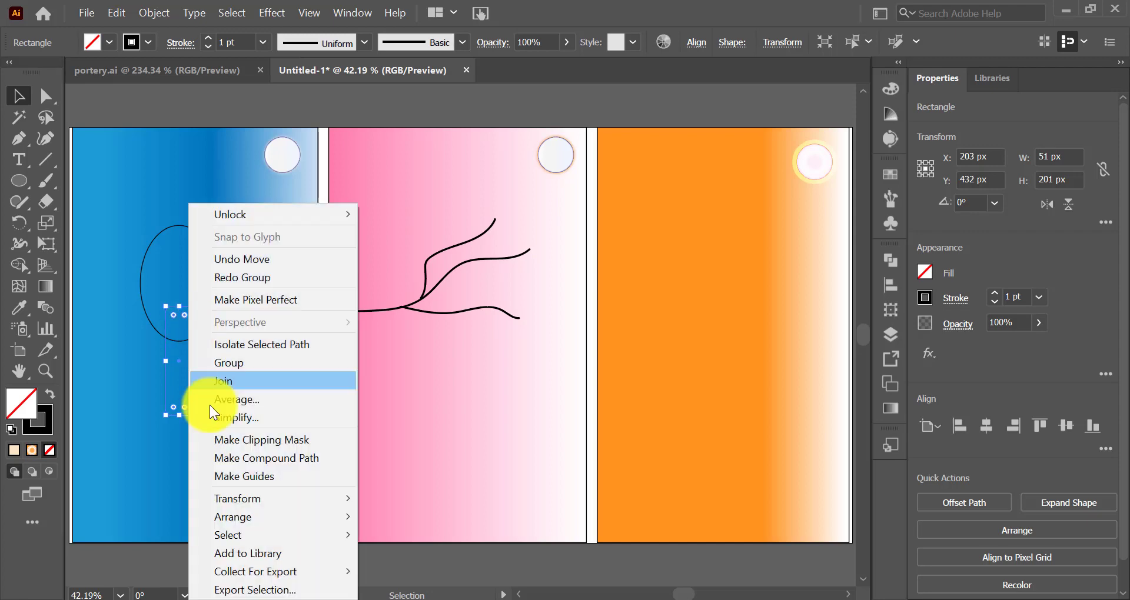
{"action": "left_click", "coordinate": [425, 513]}
{"action": "left_click", "coordinate": [244, 394]}
Fill the crown dark green and the trunk brown, and move the tree lower on the blue panel
{"action": "left_click_drag", "start_coordinate": [167, 297], "coordinate": [126, 214]}
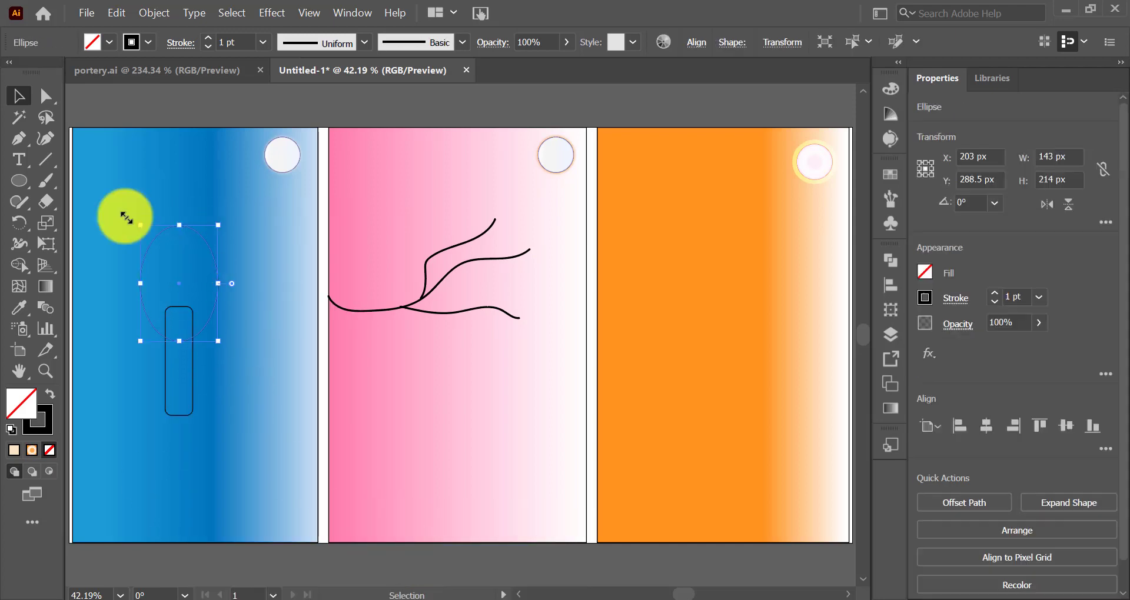
{"action": "left_click", "coordinate": [112, 45]}
{"action": "left_click", "coordinate": [87, 94]}
{"action": "left_click", "coordinate": [101, 281]}
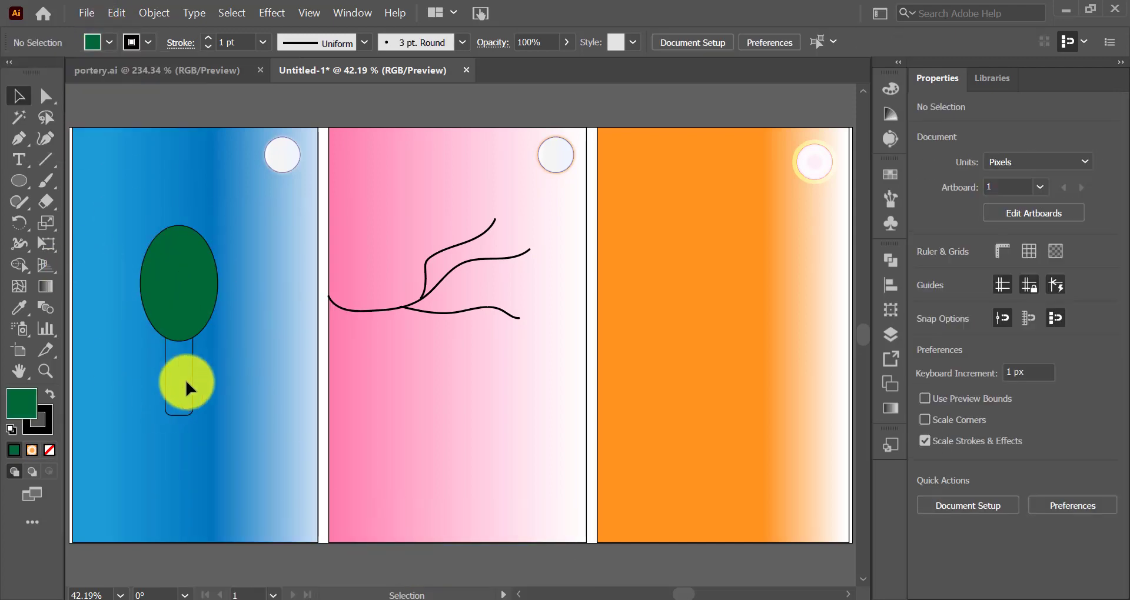
{"action": "left_click", "coordinate": [186, 380]}
{"action": "left_click", "coordinate": [109, 41]}
{"action": "left_click", "coordinate": [160, 104]}
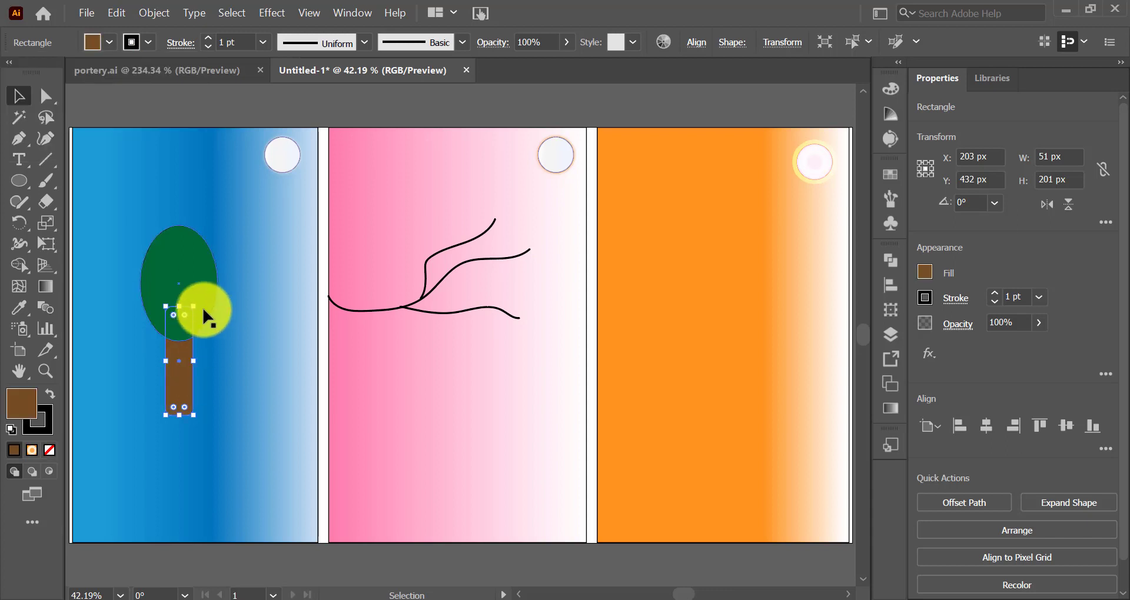
{"action": "left_click_drag", "start_coordinate": [170, 327], "coordinate": [164, 420]}
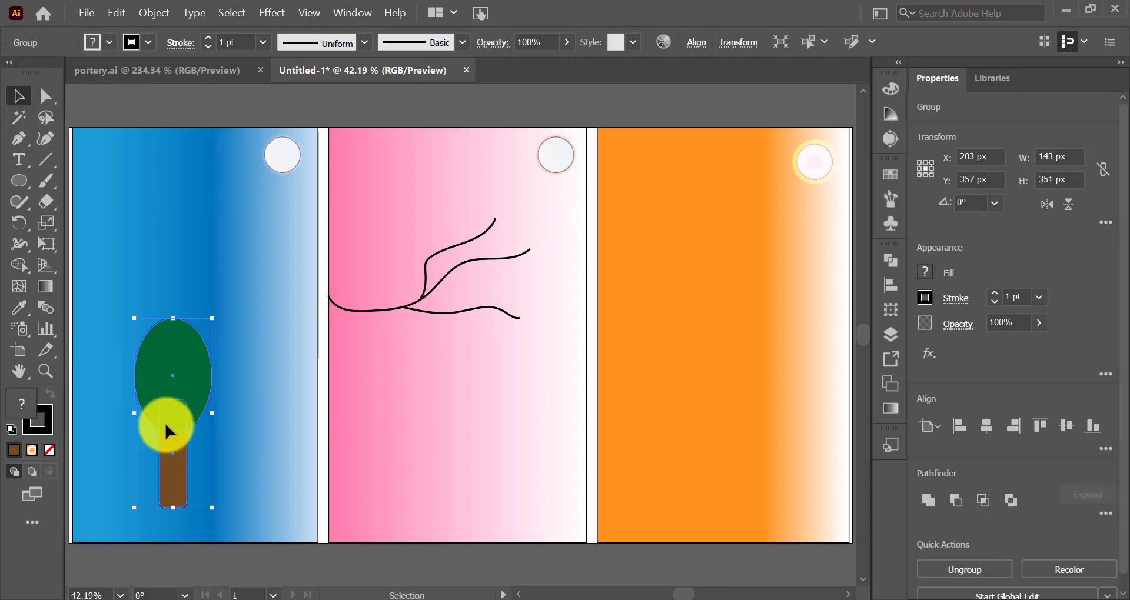
Resize the tree group, settling it at a shorter size
{"action": "left_click_drag", "start_coordinate": [135, 317], "coordinate": [158, 378]}
{"action": "left_click_drag", "start_coordinate": [194, 447], "coordinate": [102, 479]}
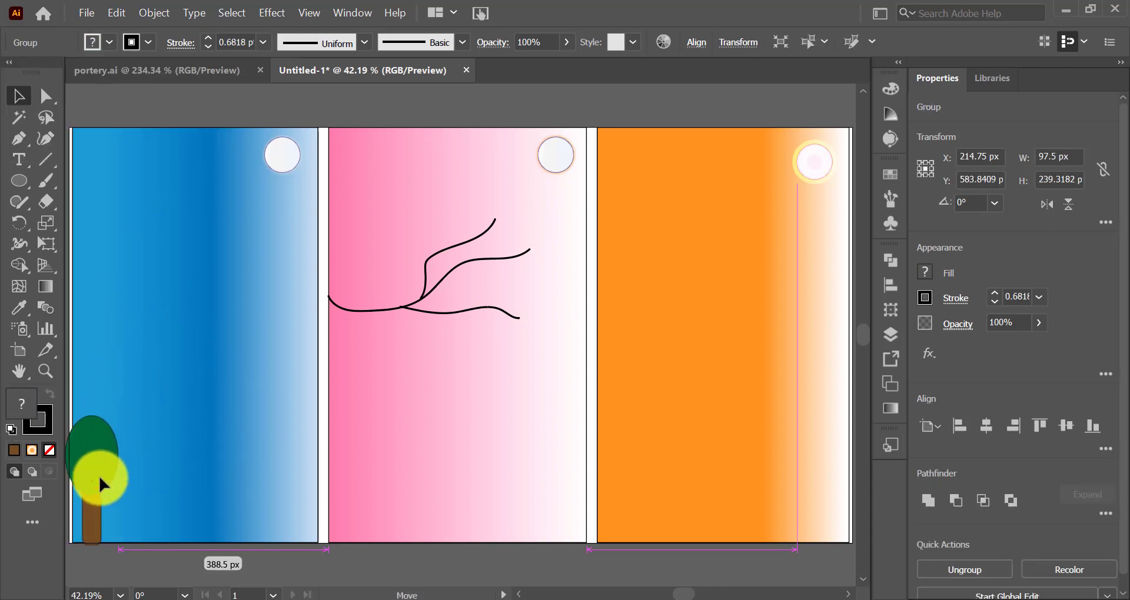
{"action": "left_click_drag", "start_coordinate": [101, 410], "coordinate": [162, 194]}
{"action": "mouse_move", "coordinate": [80, 194]}
{"action": "left_mouse_down"}
{"action": "mouse_move", "coordinate": [118, 227]}
{"action": "mouse_move", "coordinate": [136, 289]}
{"action": "left_mouse_up"}
{"action": "mouse_move", "coordinate": [201, 406]}
{"action": "left_mouse_down"}
{"action": "mouse_move", "coordinate": [121, 328]}
{"action": "mouse_move", "coordinate": [151, 323]}
{"action": "mouse_move", "coordinate": [126, 416]}
{"action": "left_mouse_up"}
Draw a thin flat black oval and move it to the trunk's base as a shadow
{"action": "key", "text": "l"}
{"action": "left_click_drag", "start_coordinate": [131, 197], "coordinate": [180, 206]}
{"action": "left_click", "coordinate": [110, 42]}
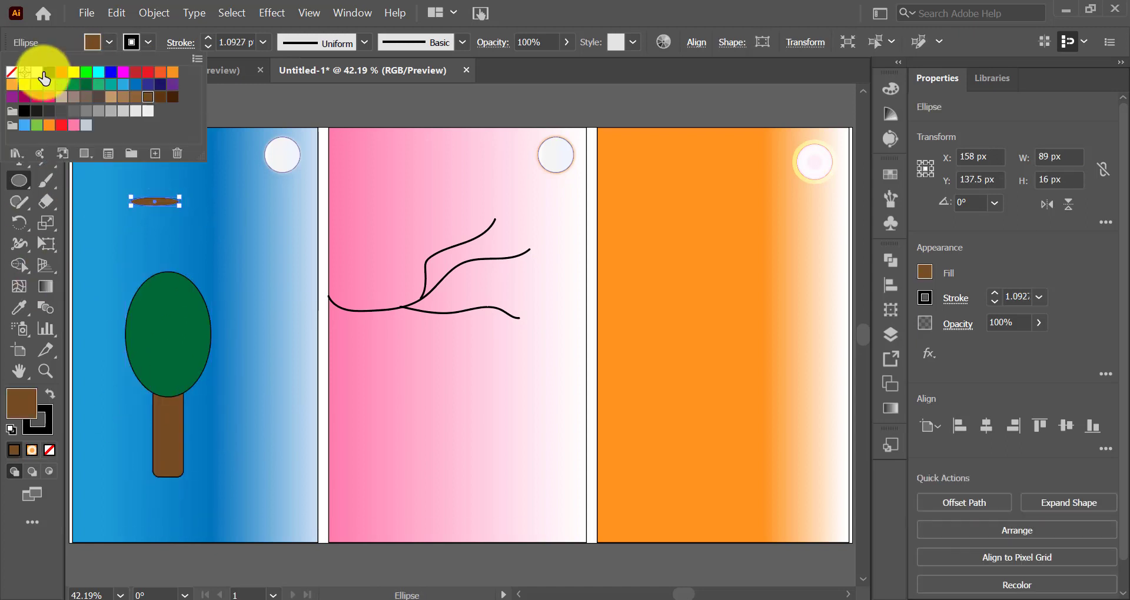
{"action": "left_click", "coordinate": [45, 75]}
{"action": "key", "text": "v"}
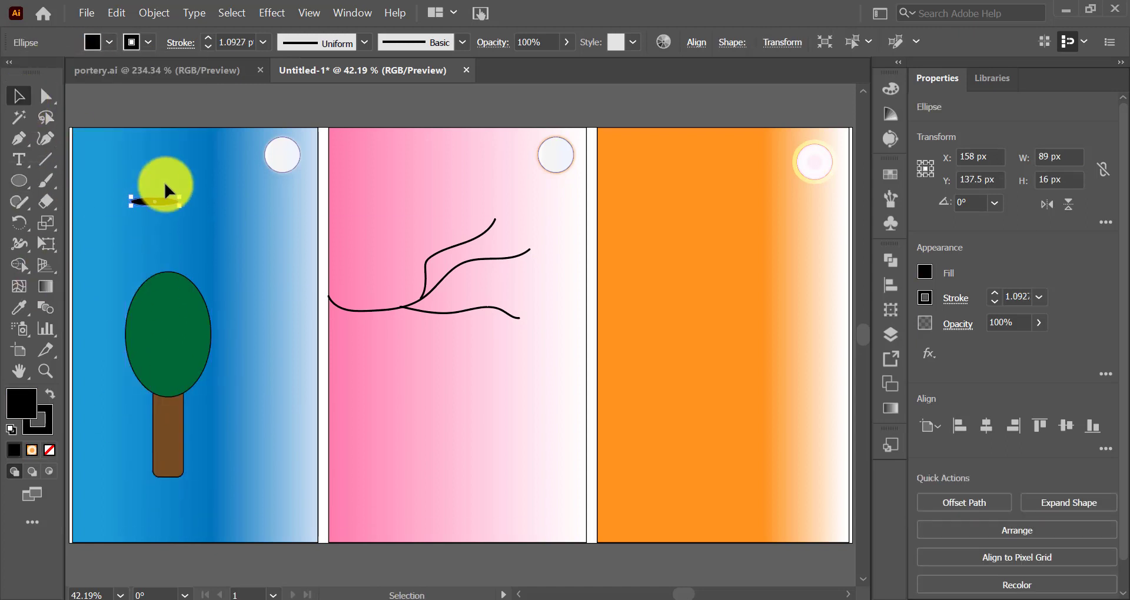
{"action": "mouse_move", "coordinate": [160, 204]}
{"action": "left_mouse_down"}
{"action": "mouse_move", "coordinate": [174, 484]}
{"action": "mouse_move", "coordinate": [182, 478]}
{"action": "left_mouse_up"}
Send the shadow behind the trunk, group the tree, and place a shrunken branch drawing beside it
{"action": "double_click", "coordinate": [174, 484]}
{"action": "key", "text": "Escape"}
{"action": "right_click", "coordinate": [185, 471]}
{"action": "mouse_move", "coordinate": [344, 391]}
{"action": "left_click", "coordinate": [411, 424]}
{"action": "left_click", "coordinate": [207, 440]}
{"action": "left_click_drag", "start_coordinate": [218, 448], "coordinate": [177, 383]}
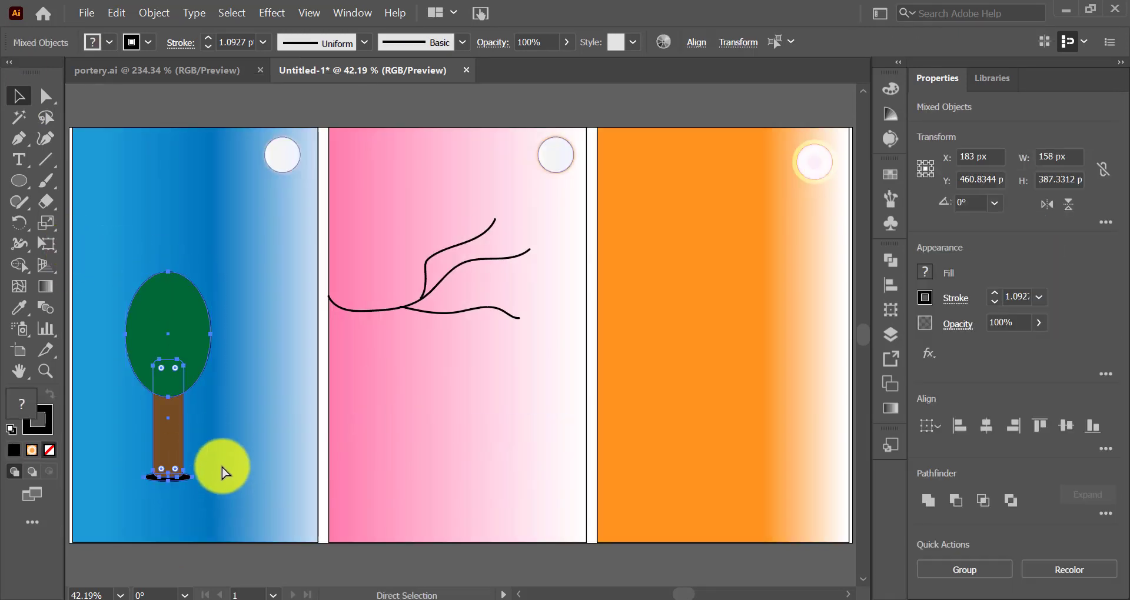
{"action": "key", "text": "ctrl+g"}
{"action": "left_click_drag", "start_coordinate": [377, 310], "coordinate": [244, 424]}
{"action": "mouse_move", "coordinate": [254, 334]}
{"action": "left_mouse_down"}
{"action": "mouse_move", "coordinate": [383, 396]}
{"action": "mouse_move", "coordinate": [214, 407]}
{"action": "left_mouse_up"}
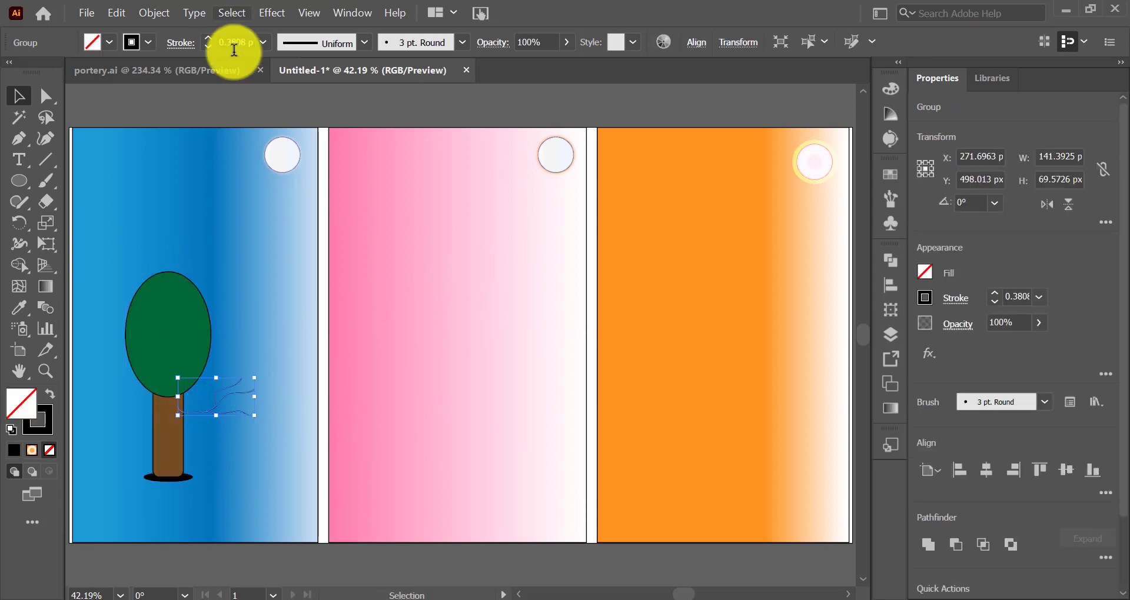
Place a rotated copy of the branch on the trunk's left and move the right branch away
{"action": "left_click", "coordinate": [247, 339]}
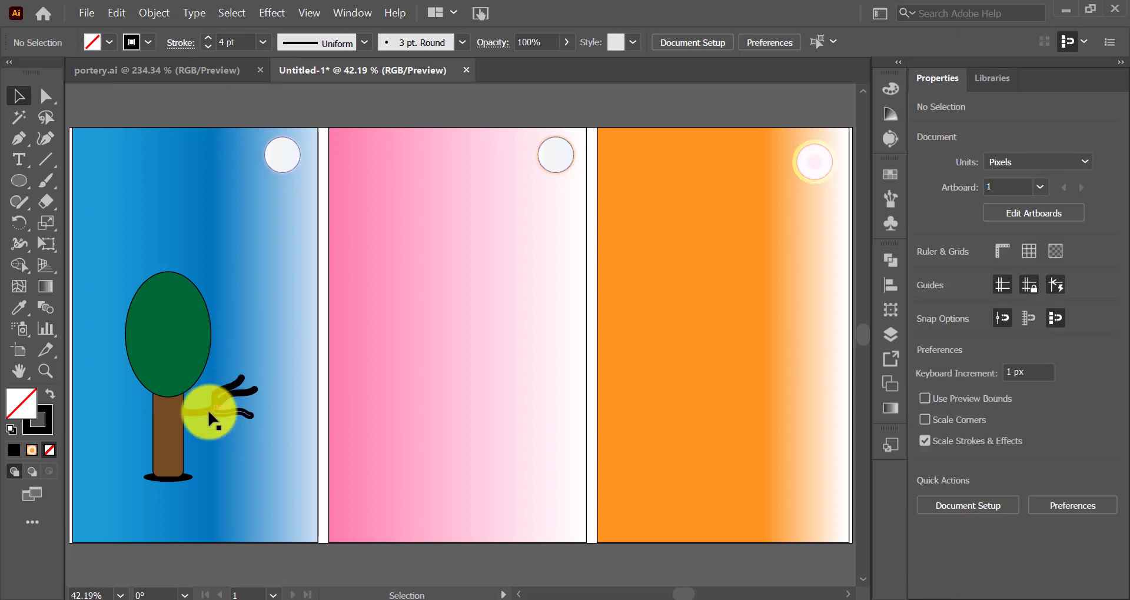
{"action": "left_click_drag", "start_coordinate": [203, 409], "coordinate": [440, 334]}
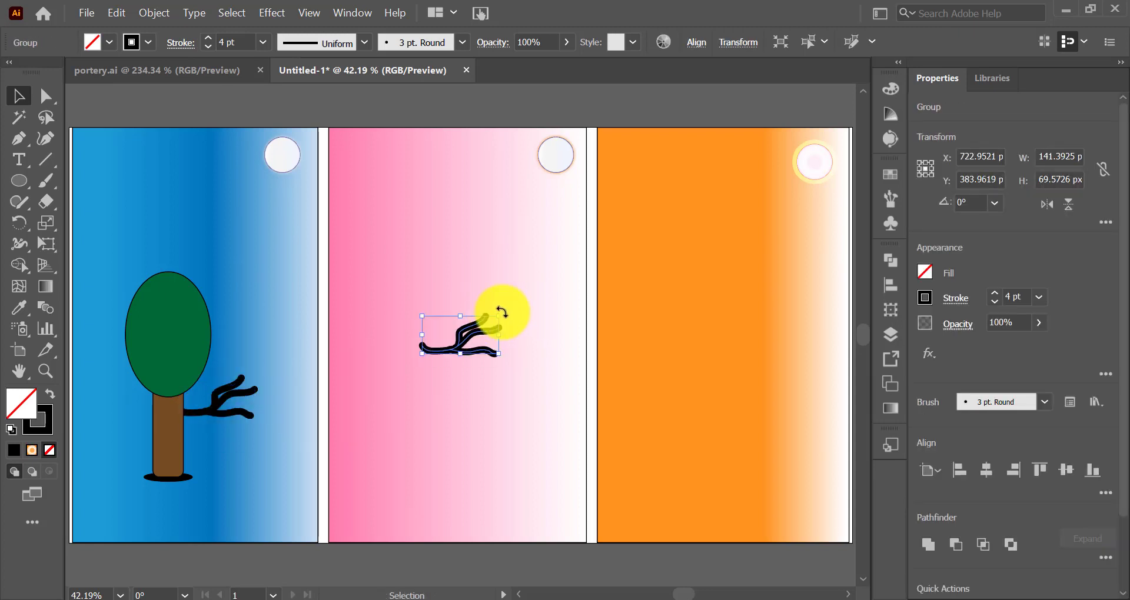
{"action": "mouse_move", "coordinate": [501, 312]}
{"action": "left_mouse_down"}
{"action": "mouse_move", "coordinate": [416, 315]}
{"action": "mouse_move", "coordinate": [444, 298]}
{"action": "mouse_move", "coordinate": [455, 316]}
{"action": "left_mouse_up"}
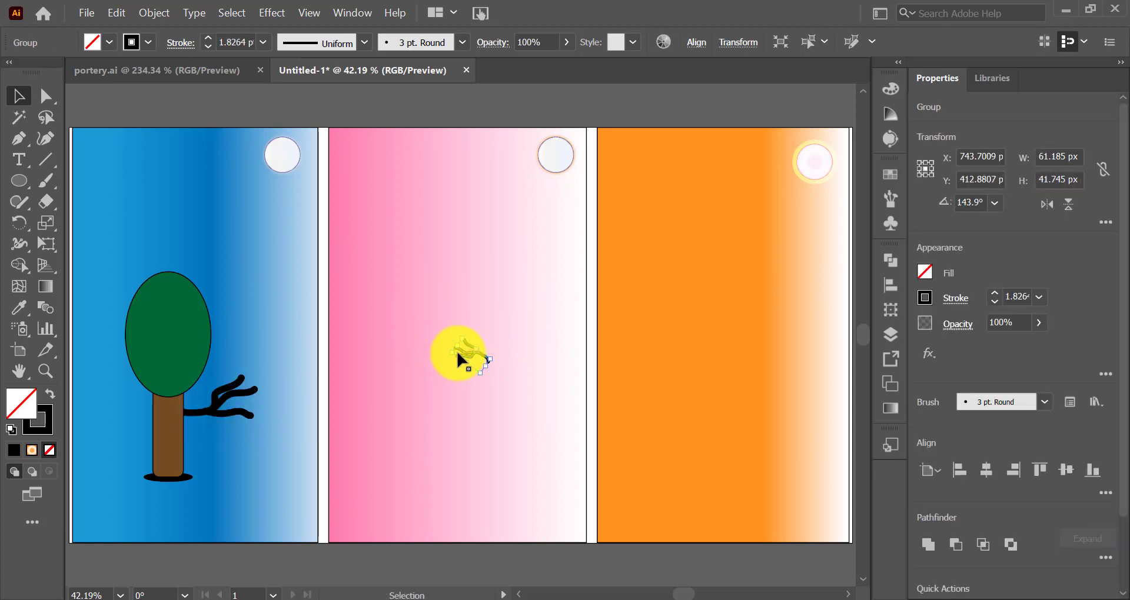
{"action": "mouse_move", "coordinate": [461, 359]}
{"action": "left_mouse_down"}
{"action": "mouse_move", "coordinate": [123, 404]}
{"action": "mouse_move", "coordinate": [133, 416]}
{"action": "left_mouse_up"}
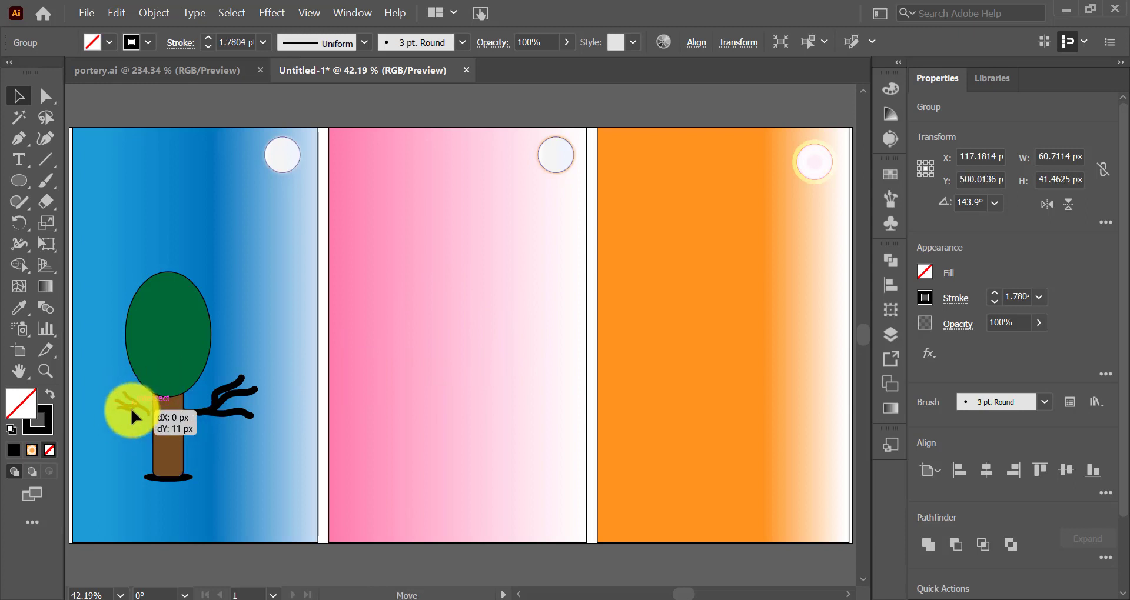
{"action": "left_click", "coordinate": [112, 288]}
{"action": "mouse_move", "coordinate": [202, 415]}
{"action": "left_mouse_down"}
{"action": "mouse_move", "coordinate": [318, 370]}
{"action": "mouse_move", "coordinate": [450, 377]}
{"action": "left_mouse_up"}
Draw two vertical rope lines hanging from the big branch
{"action": "left_click", "coordinate": [45, 159]}
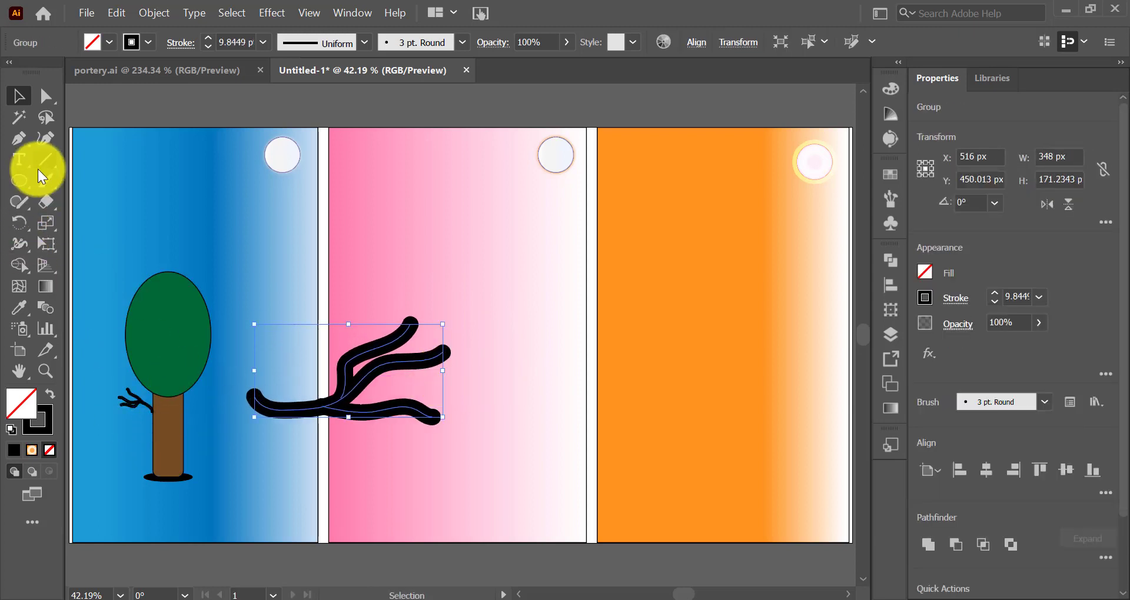
{"action": "left_click_drag", "start_coordinate": [282, 419], "coordinate": [283, 514]}
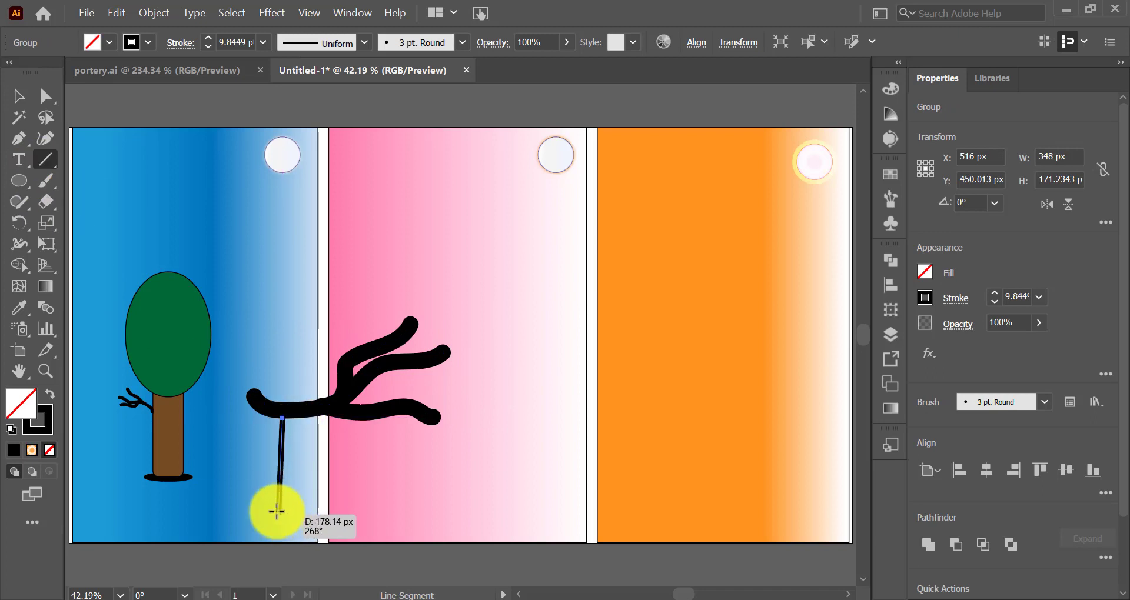
{"action": "key", "text": "v"}
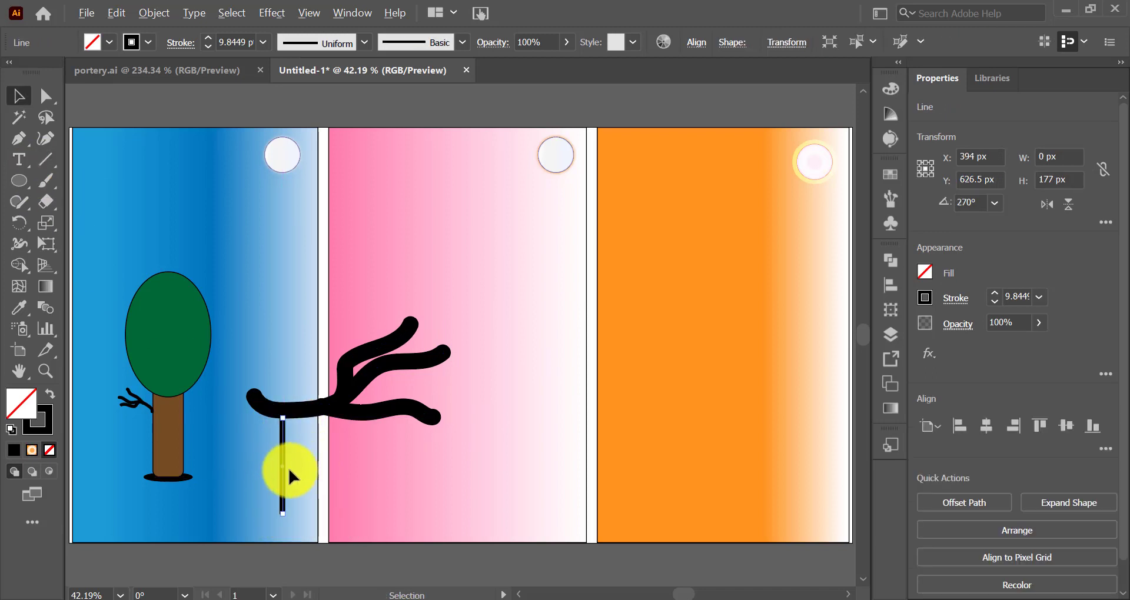
{"action": "left_click_drag", "start_coordinate": [281, 473], "coordinate": [323, 474]}
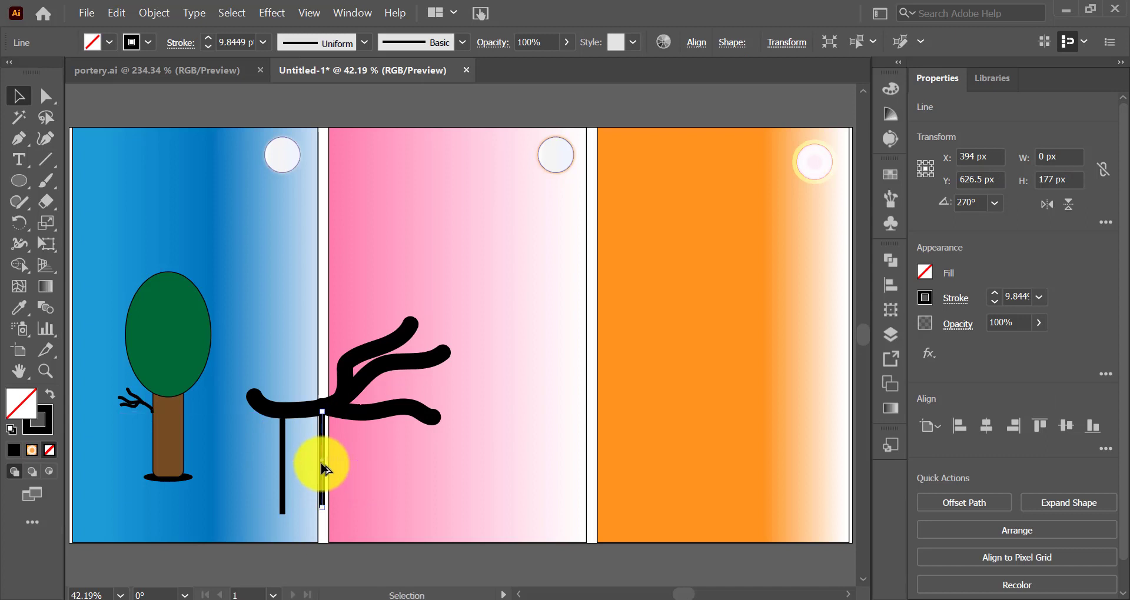
{"action": "left_click_drag", "start_coordinate": [320, 514], "coordinate": [321, 513]}
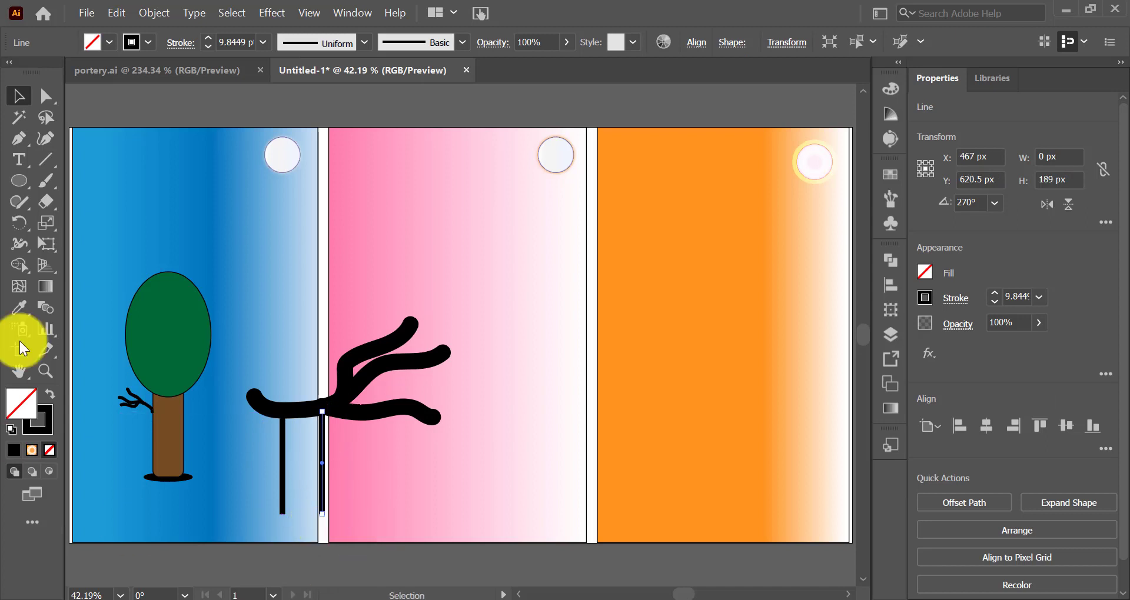
Draw a small black rounded-rectangle seat and move it under the two ropes
{"action": "left_click", "coordinate": [89, 202]}
{"action": "left_click_drag", "start_coordinate": [203, 499], "coordinate": [254, 515]}
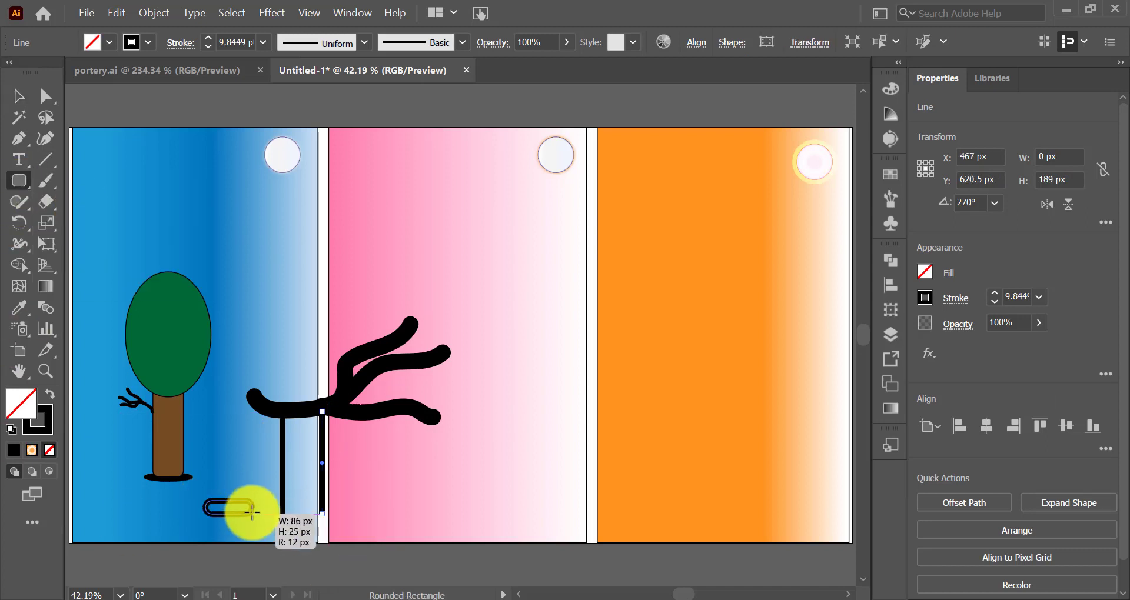
{"action": "left_click", "coordinate": [13, 104]}
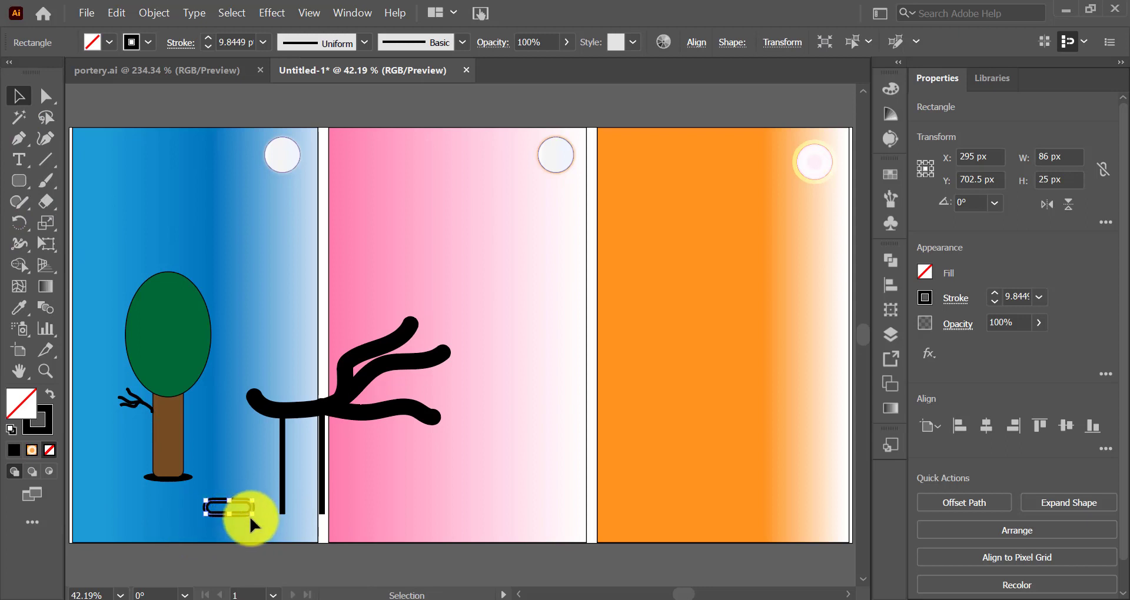
{"action": "left_click_drag", "start_coordinate": [217, 505], "coordinate": [219, 518]}
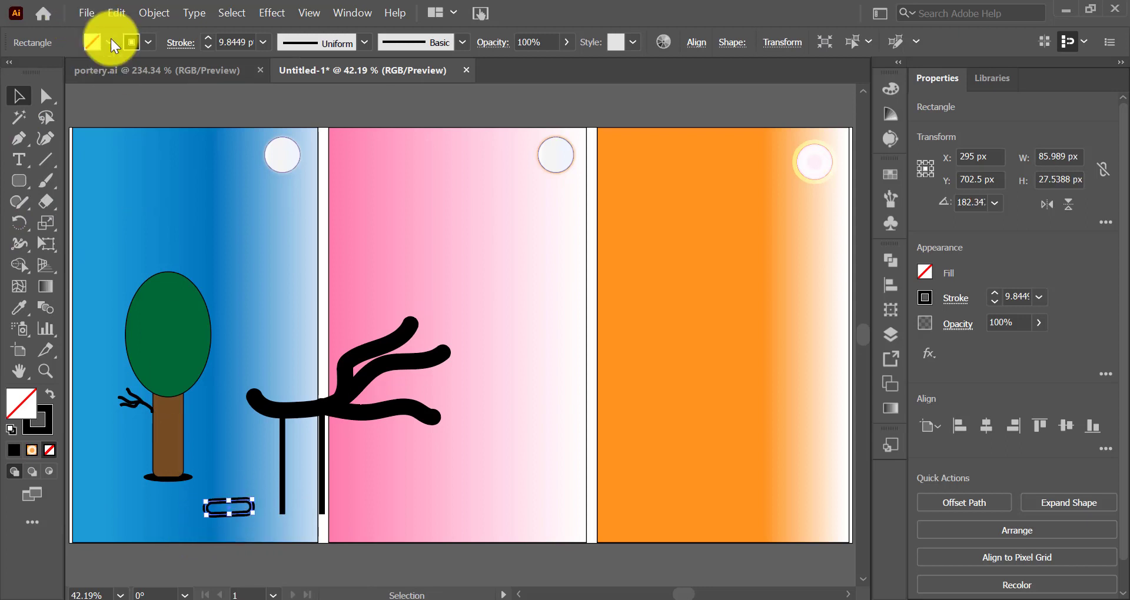
{"action": "left_click", "coordinate": [109, 42]}
{"action": "left_click", "coordinate": [44, 71]}
{"action": "mouse_move", "coordinate": [231, 511]}
{"action": "left_mouse_down"}
{"action": "mouse_move", "coordinate": [303, 520]}
{"action": "mouse_move", "coordinate": [311, 510]}
{"action": "left_mouse_up"}
Send the seat one level backward and tilt it level under the ropes
{"action": "right_click", "coordinate": [315, 512]}
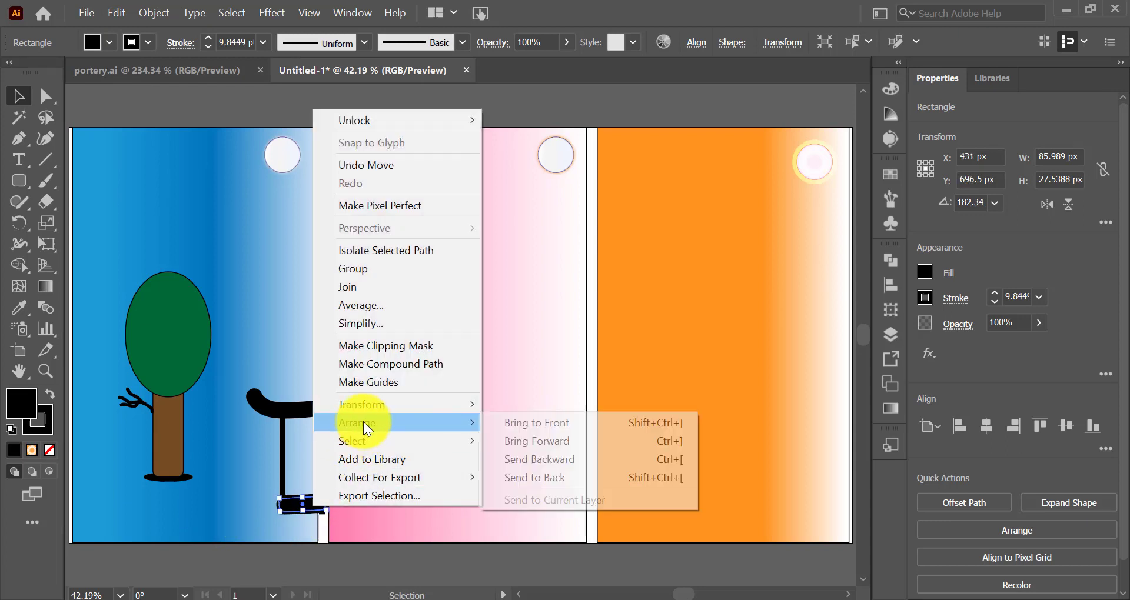
{"action": "left_click", "coordinate": [549, 460]}
{"action": "left_click", "coordinate": [247, 505]}
{"action": "left_click_drag", "start_coordinate": [318, 515], "coordinate": [334, 518]}
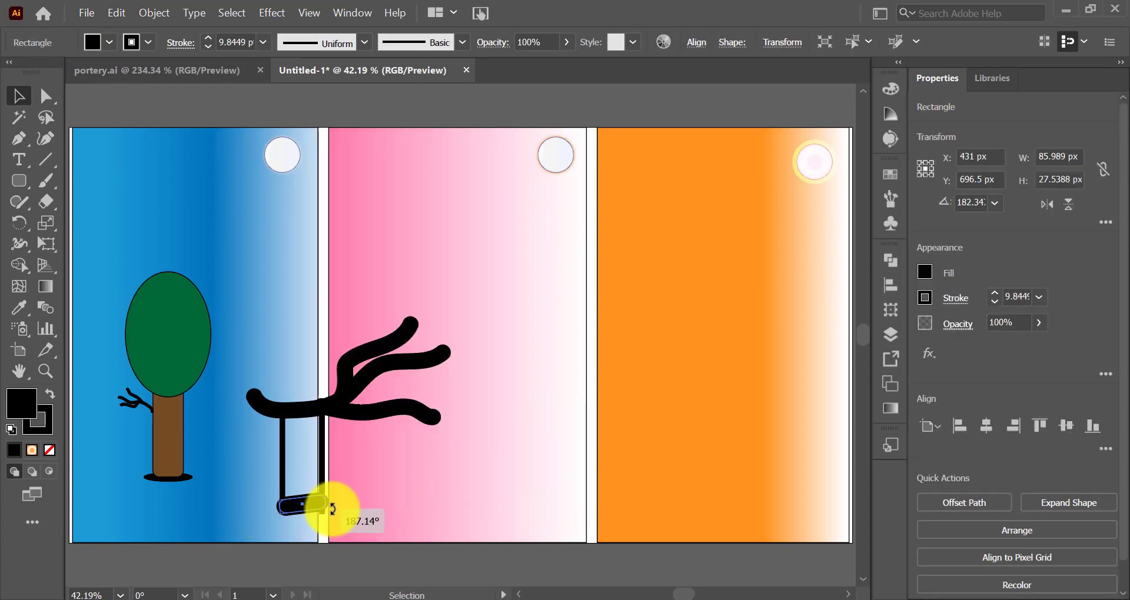
{"action": "left_click", "coordinate": [226, 509]}
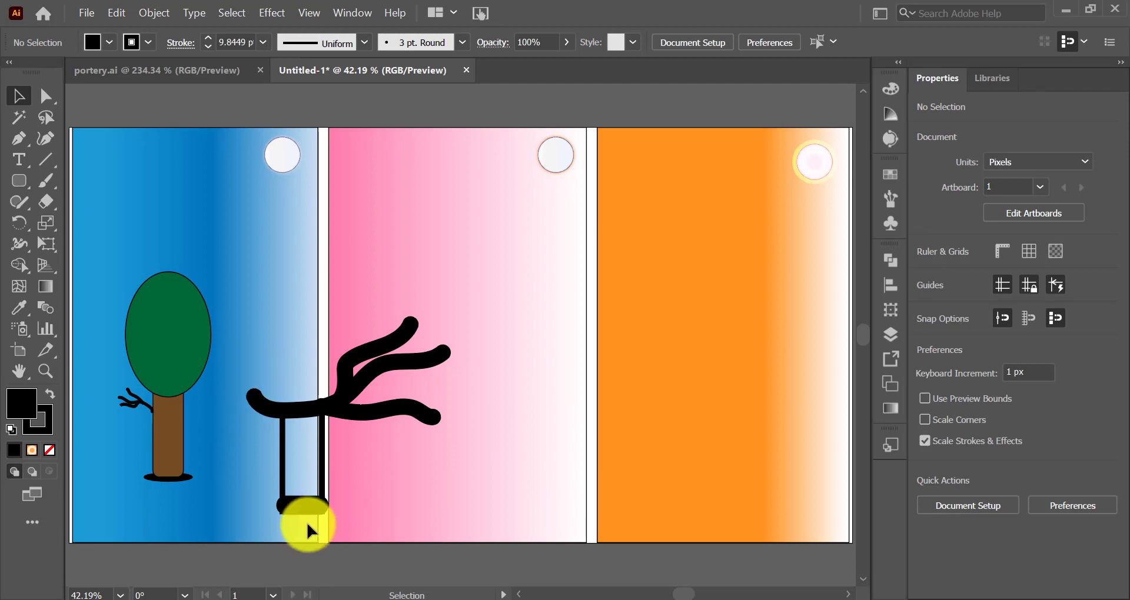
{"action": "left_click_drag", "start_coordinate": [19, 181], "coordinate": [88, 221]}
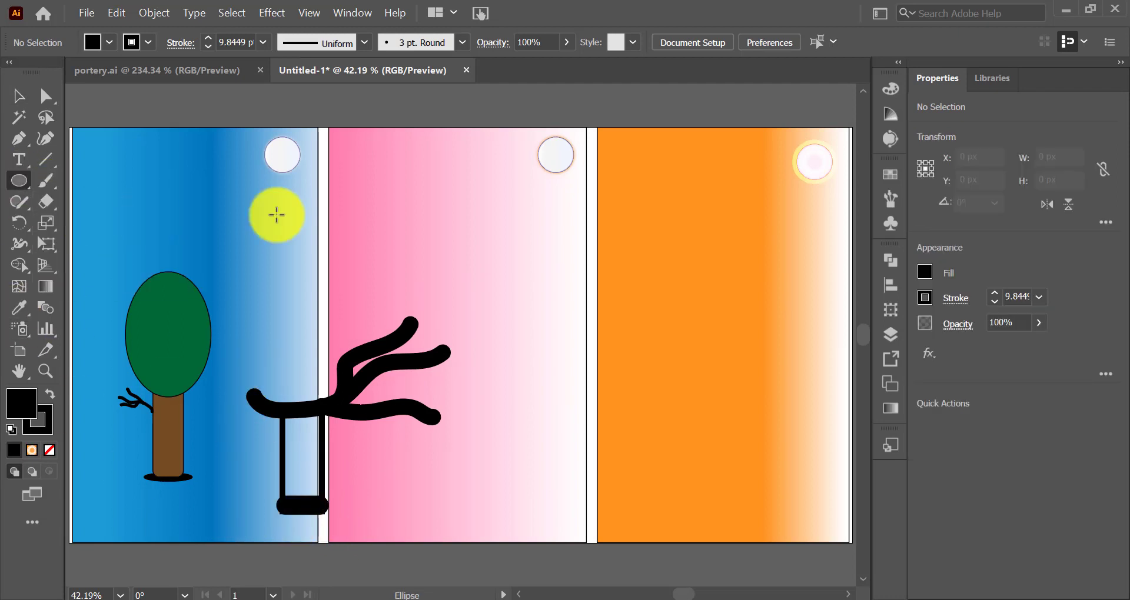
Draw a black circle head and rectangle body, group them, and seat figures on the swing
{"action": "left_click_drag", "start_coordinate": [221, 213], "coordinate": [252, 243]}
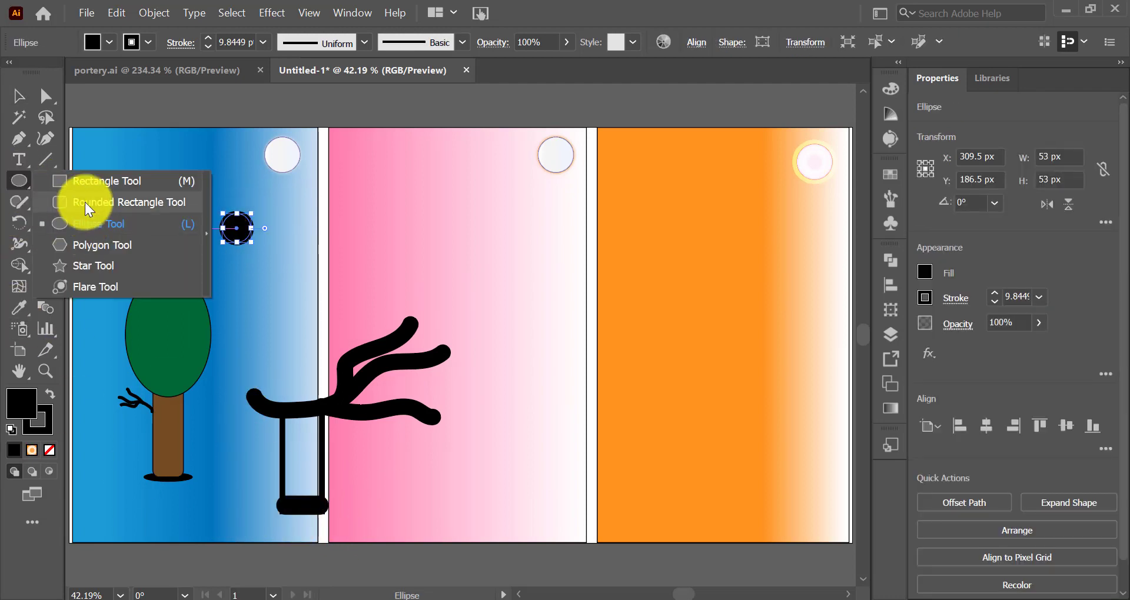
{"action": "left_click_drag", "start_coordinate": [19, 181], "coordinate": [88, 182]}
{"action": "mouse_move", "coordinate": [84, 189]}
{"action": "left_mouse_down"}
{"action": "mouse_move", "coordinate": [117, 257]}
{"action": "mouse_move", "coordinate": [241, 308]}
{"action": "mouse_move", "coordinate": [265, 305]}
{"action": "left_mouse_up"}
{"action": "left_click", "coordinate": [19, 96]}
{"action": "left_click", "coordinate": [247, 352]}
{"action": "mouse_move", "coordinate": [202, 210]}
{"action": "left_mouse_down"}
{"action": "mouse_move", "coordinate": [253, 257]}
{"action": "mouse_move", "coordinate": [261, 240]}
{"action": "mouse_move", "coordinate": [302, 475]}
{"action": "left_mouse_up"}
{"action": "key", "text": "ctrl+g"}
{"action": "left_click", "coordinate": [298, 543]}
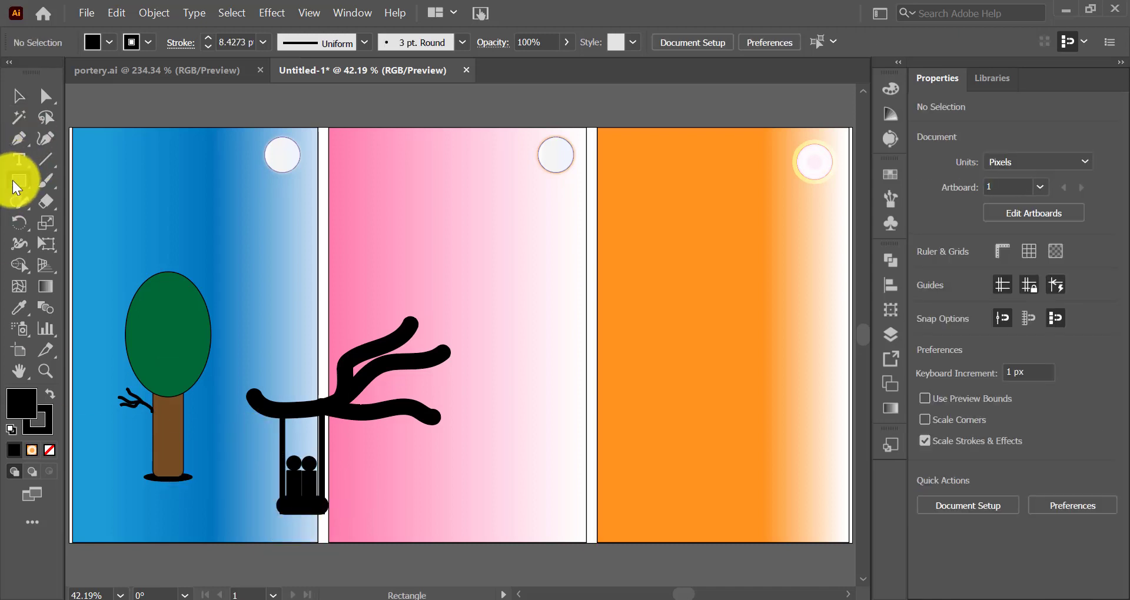
Draw a narrow rounded leg, duplicate it, group the pair and shrink it to about half
{"action": "left_click_drag", "start_coordinate": [13, 182], "coordinate": [88, 202]}
{"action": "left_click_drag", "start_coordinate": [177, 187], "coordinate": [188, 236]}
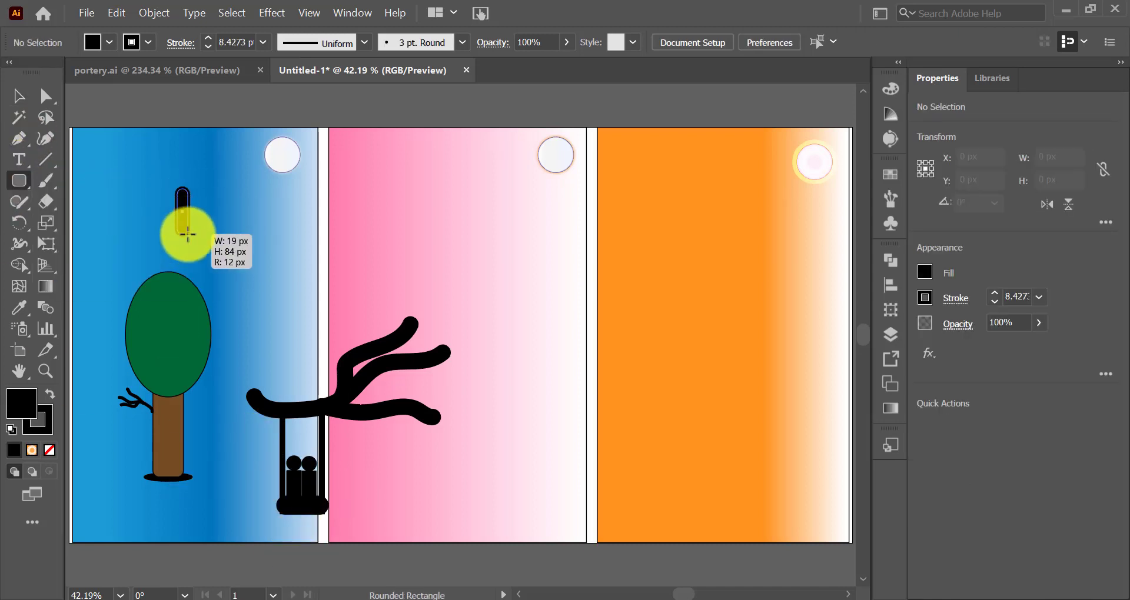
{"action": "left_click", "coordinate": [108, 175]}
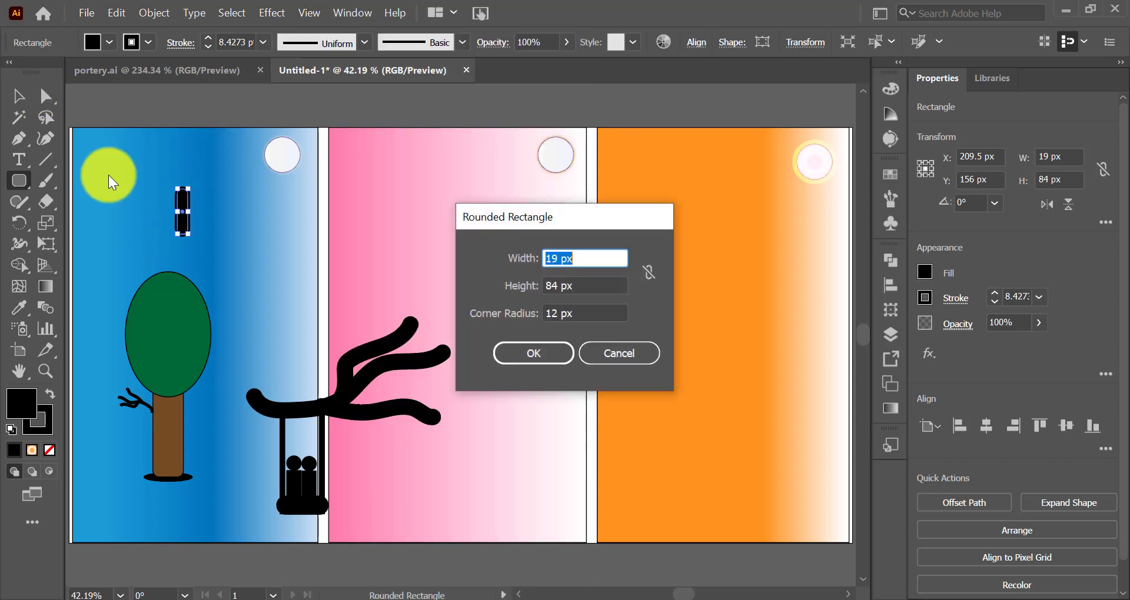
{"action": "key", "text": "Escape"}
{"action": "key", "text": "v"}
{"action": "left_click_drag", "start_coordinate": [184, 233], "coordinate": [200, 238]}
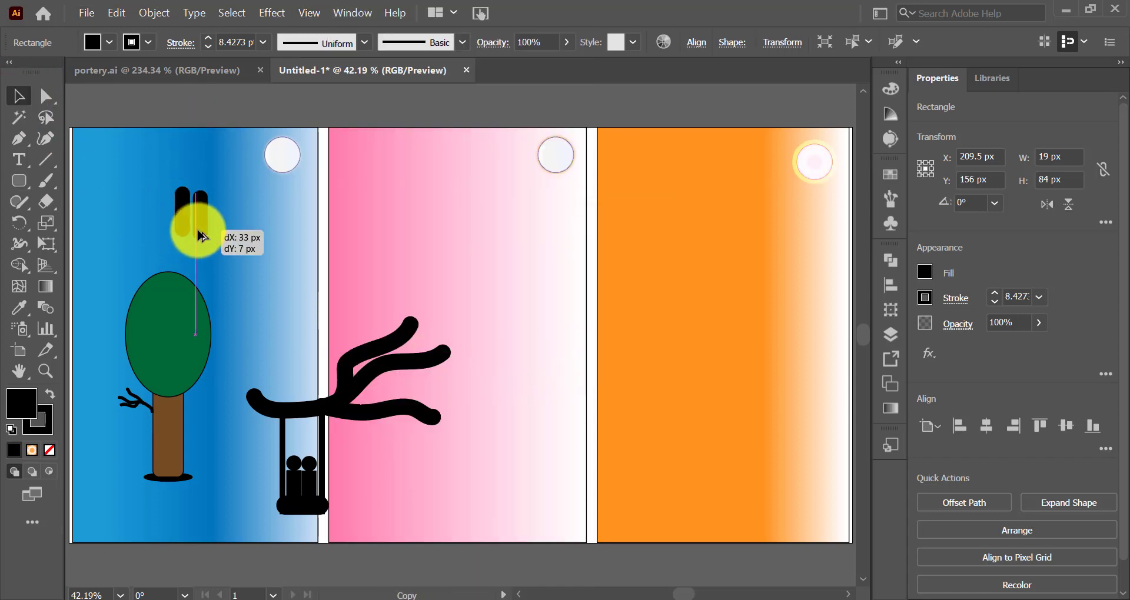
{"action": "key", "text": "ctrl+g"}
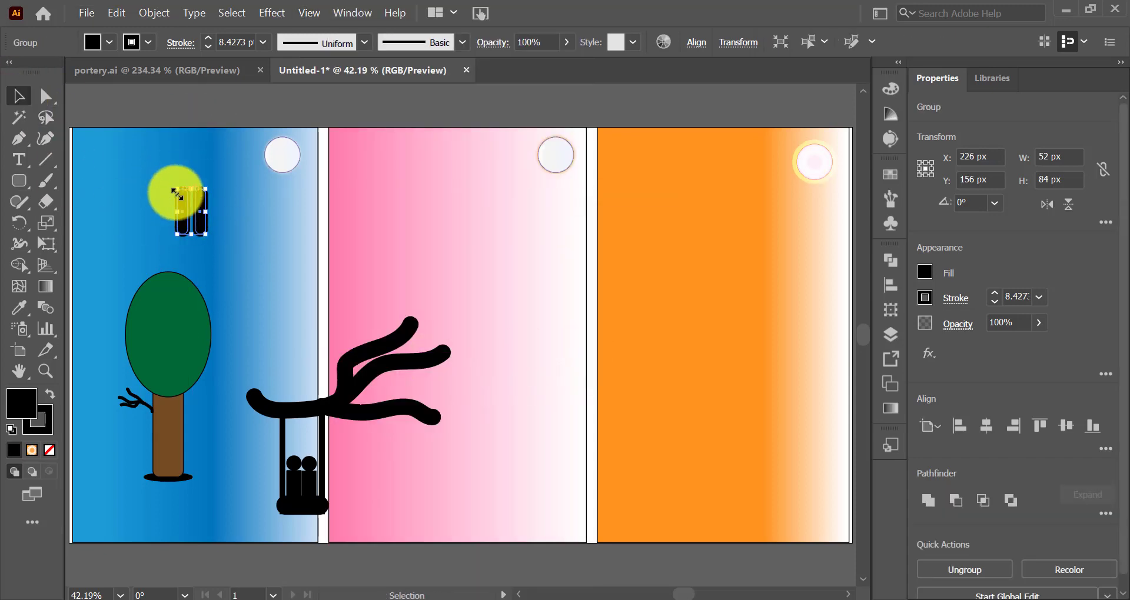
{"action": "mouse_move", "coordinate": [175, 188]}
{"action": "left_mouse_down"}
{"action": "mouse_move", "coordinate": [285, 530]}
{"action": "mouse_move", "coordinate": [323, 542]}
{"action": "left_mouse_up"}
Fit the legs under the seat behind it, and add a copied pair for the second figure
{"action": "key", "text": "ctrl+plus"}
{"action": "key", "text": "ctrl+plus"}
{"action": "key", "text": "ctrl+plus"}
{"action": "key", "text": "ctrl+plus"}
{"action": "key", "text": "v"}
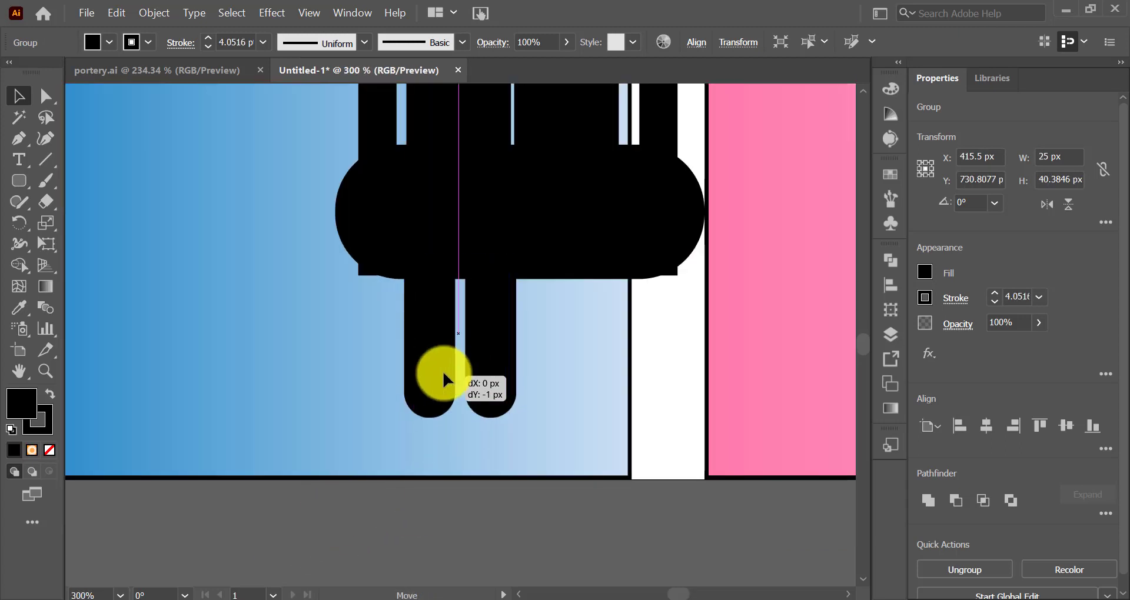
{"action": "left_click_drag", "start_coordinate": [442, 371], "coordinate": [446, 351]}
{"action": "right_click", "coordinate": [479, 353]}
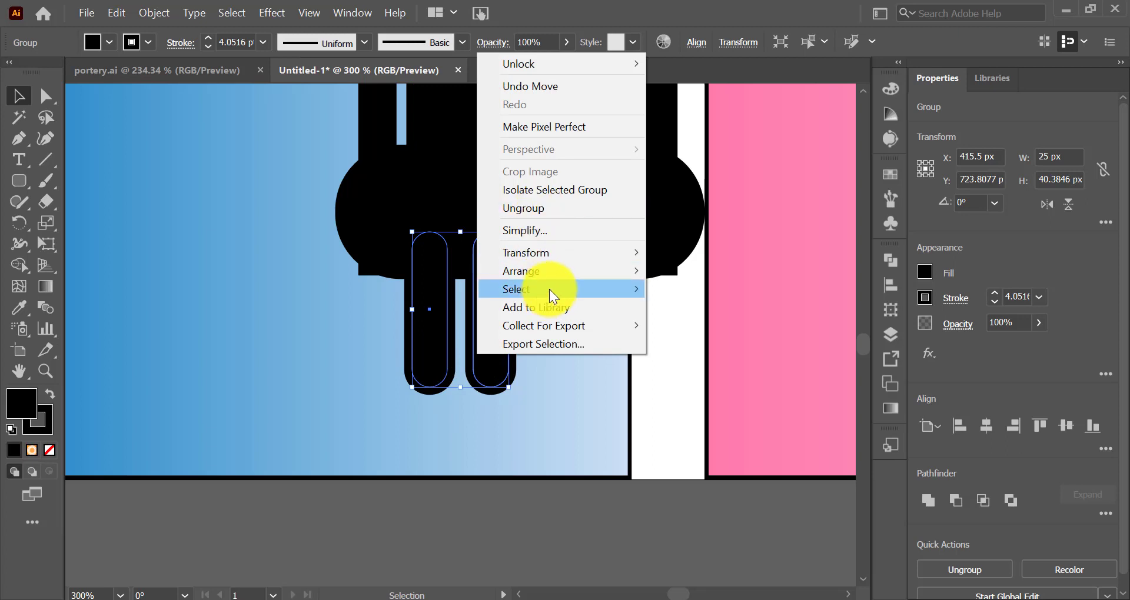
{"action": "left_click", "coordinate": [690, 313]}
{"action": "left_click_drag", "start_coordinate": [499, 340], "coordinate": [615, 347]}
{"action": "right_click", "coordinate": [607, 333]}
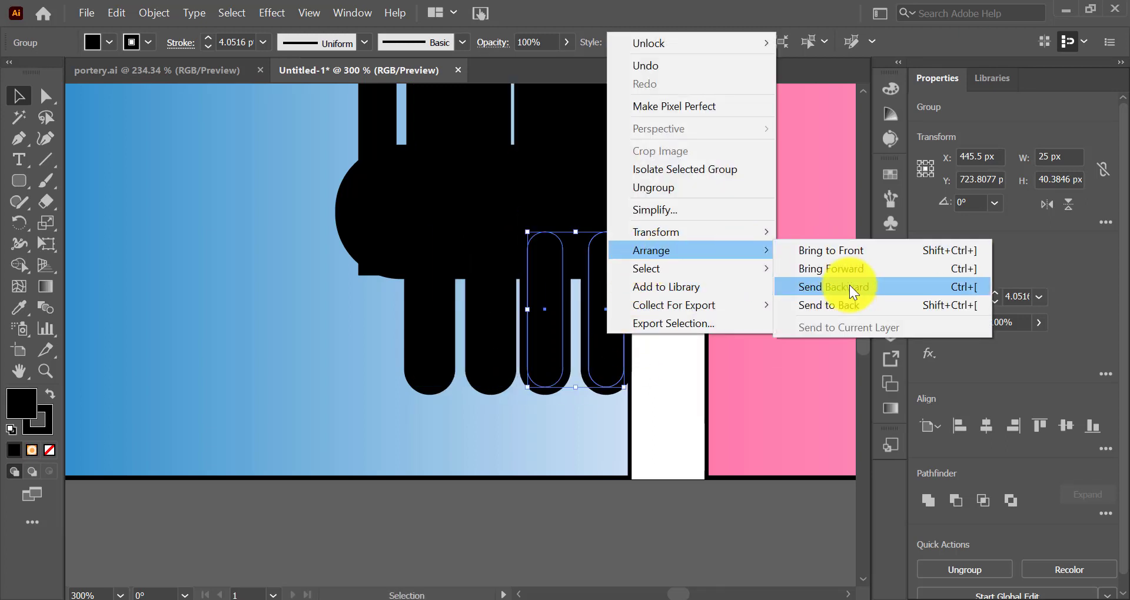
{"action": "left_click", "coordinate": [788, 293]}
{"action": "left_click", "coordinate": [658, 354]}
{"action": "key", "text": "ctrl+alt+0"}
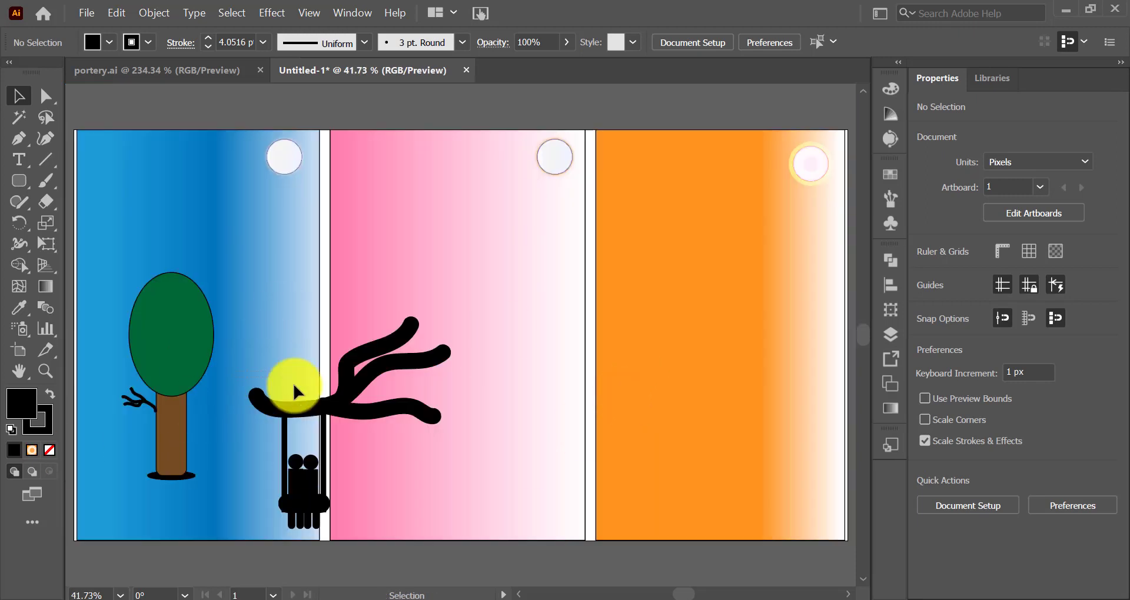
Shrink the branch-and-swing group onto the tree and bring it to the front
{"action": "left_click_drag", "start_coordinate": [259, 365], "coordinate": [378, 505]}
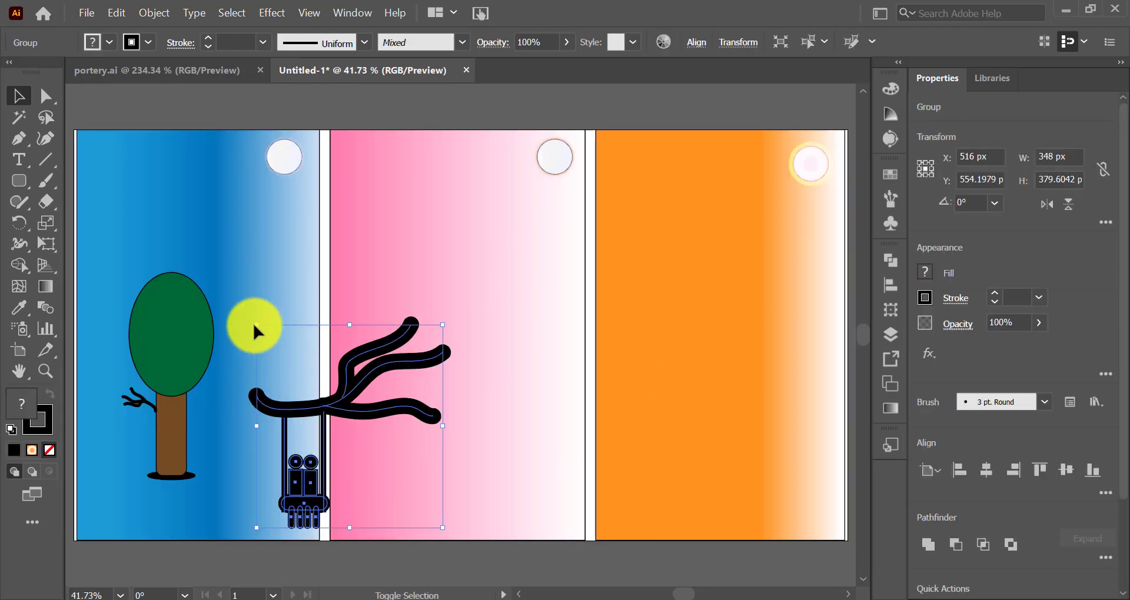
{"action": "mouse_move", "coordinate": [256, 326]}
{"action": "left_mouse_down"}
{"action": "mouse_move", "coordinate": [359, 450]}
{"action": "mouse_move", "coordinate": [206, 424]}
{"action": "left_mouse_up"}
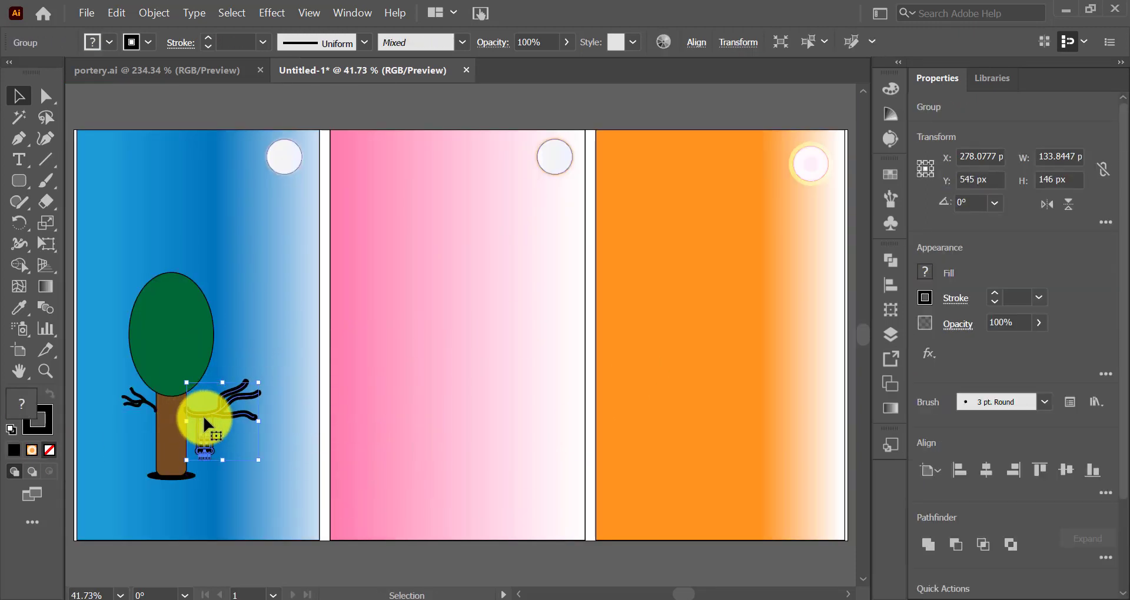
{"action": "right_click", "coordinate": [206, 423]}
{"action": "left_click", "coordinate": [403, 331]}
{"action": "left_click", "coordinate": [256, 361]}
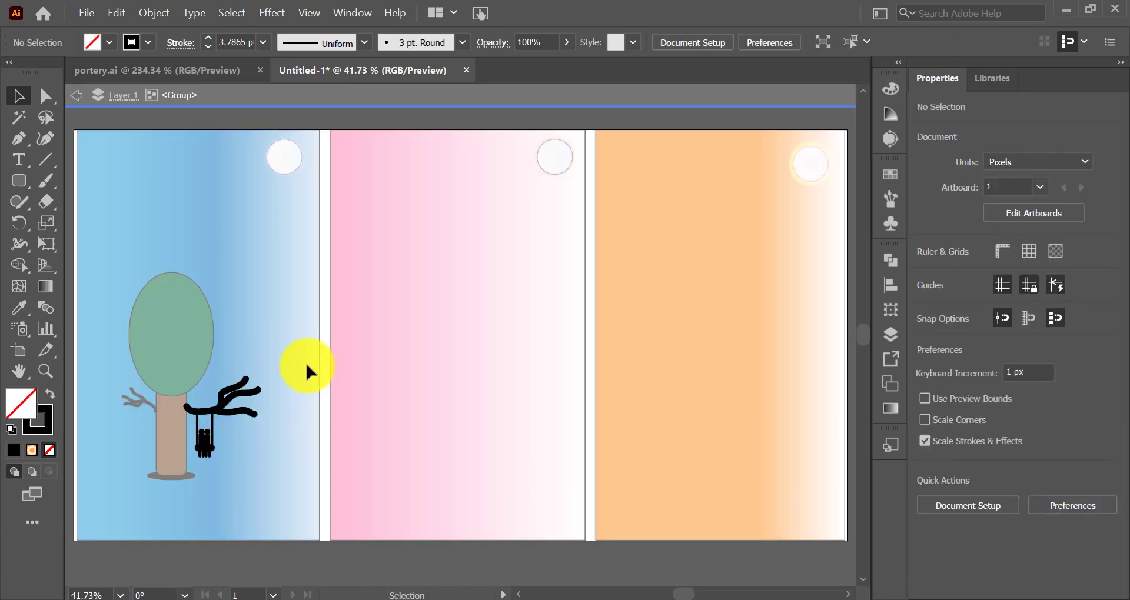
Ungroup the branches from the swing and eyedrop the trunk's brown onto them
{"action": "left_click", "coordinate": [270, 407]}
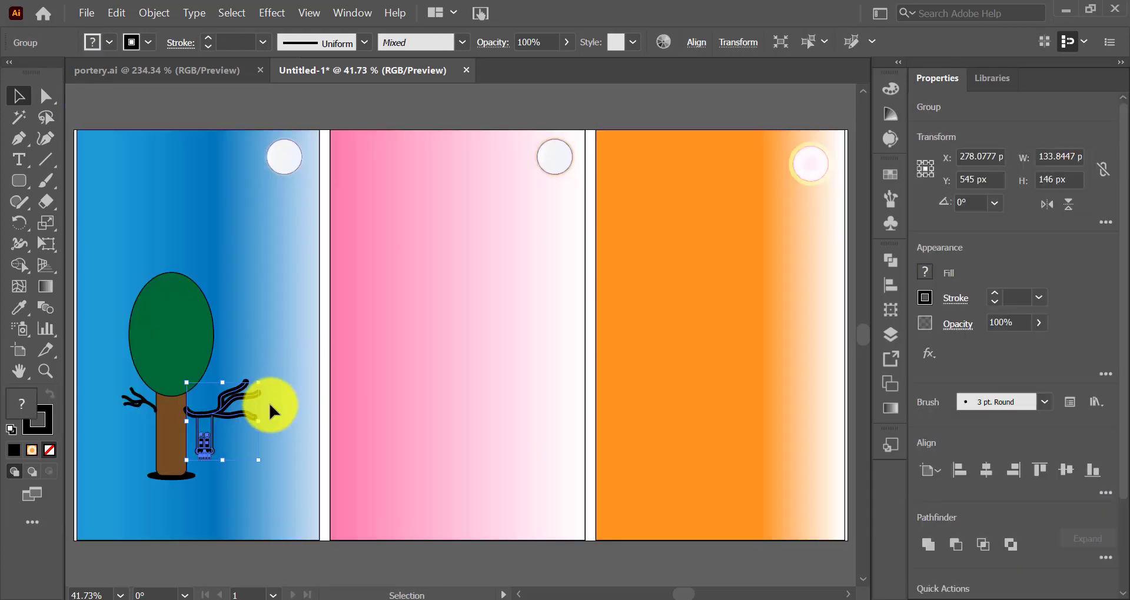
{"action": "left_click", "coordinate": [224, 408]}
{"action": "left_click", "coordinate": [224, 412]}
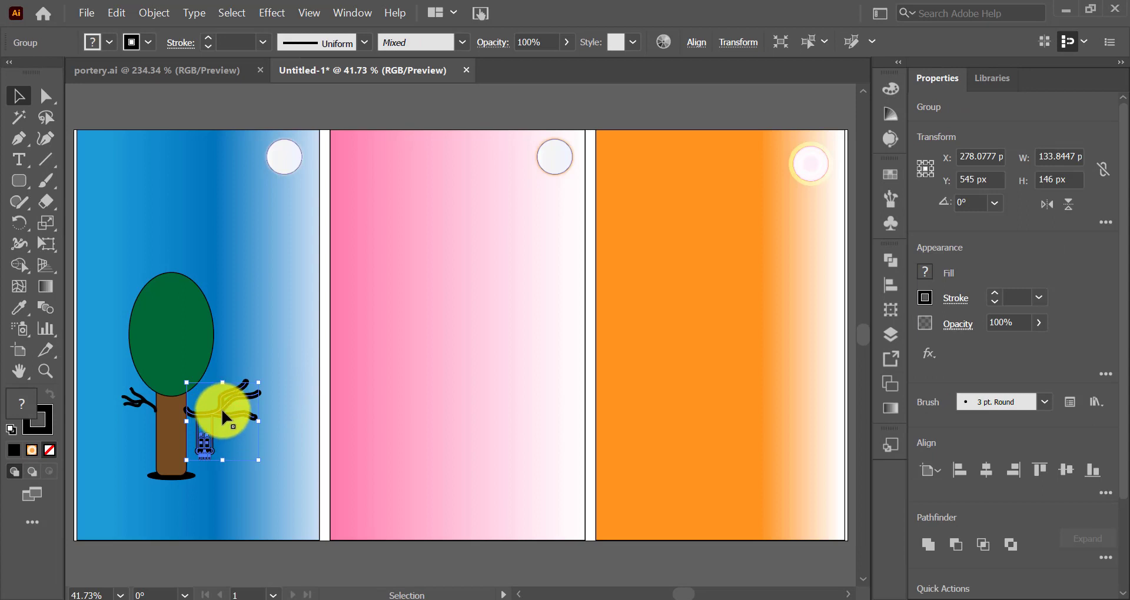
{"action": "right_click", "coordinate": [224, 415]}
{"action": "left_click", "coordinate": [298, 259]}
{"action": "left_click", "coordinate": [224, 406]}
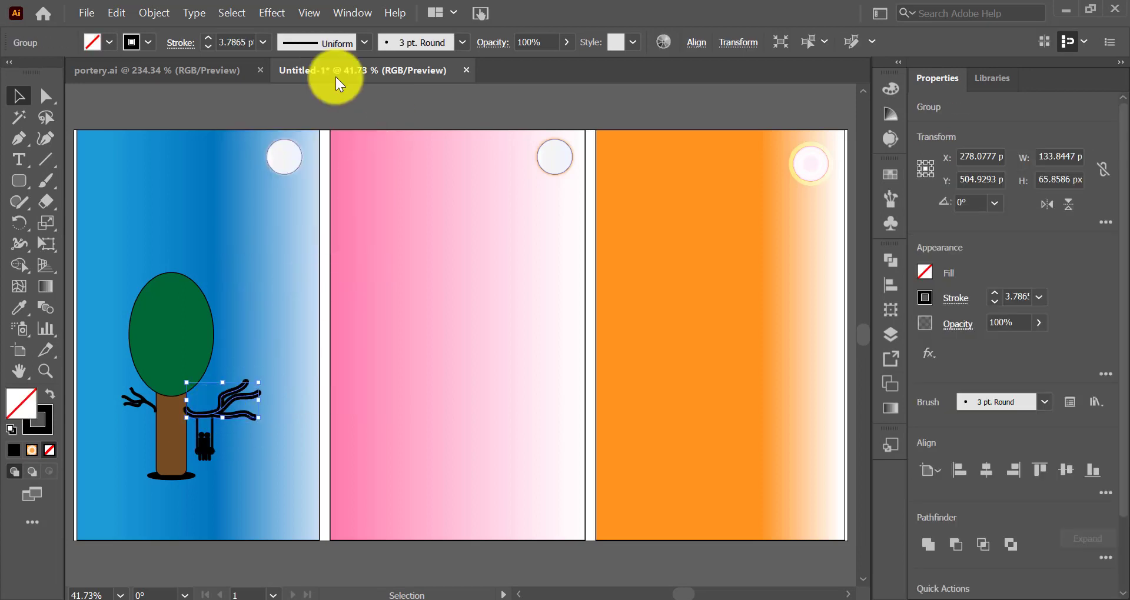
{"action": "left_click", "coordinate": [131, 42]}
{"action": "left_click", "coordinate": [19, 307]}
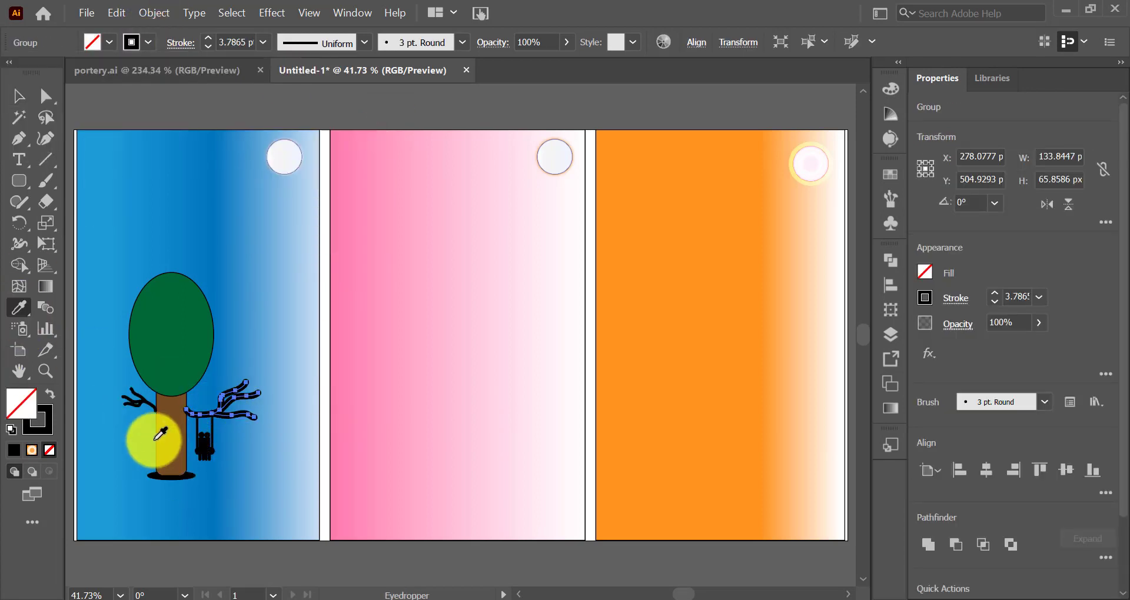
{"action": "left_click", "coordinate": [182, 445]}
Set the branches to no fill with a brown 3 pt outline
{"action": "left_click", "coordinate": [109, 42]}
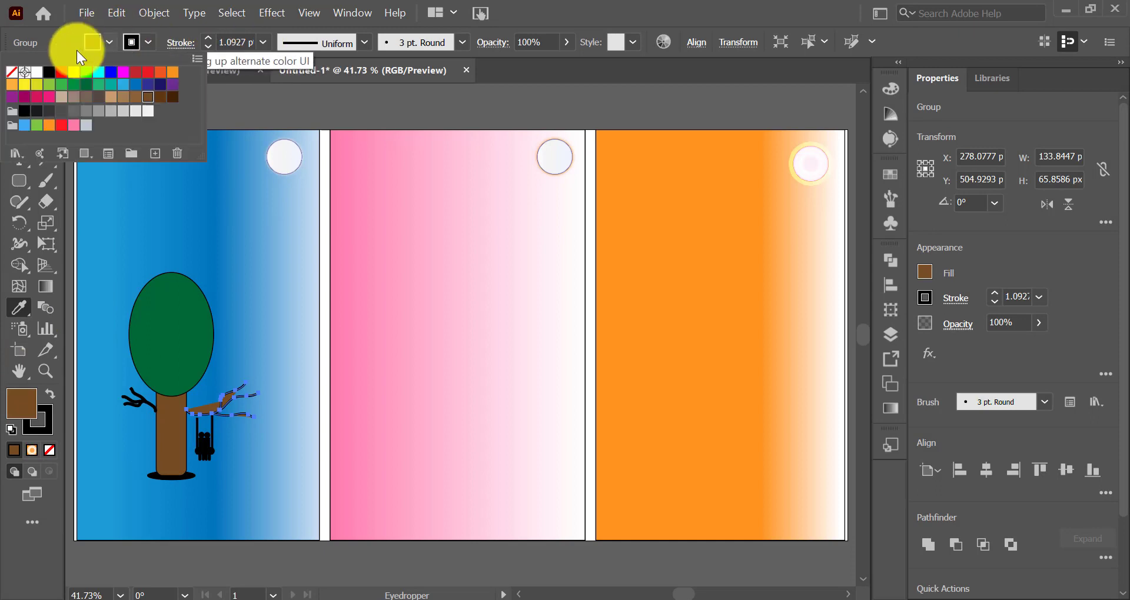
{"action": "left_click", "coordinate": [28, 68]}
{"action": "left_click", "coordinate": [148, 42]}
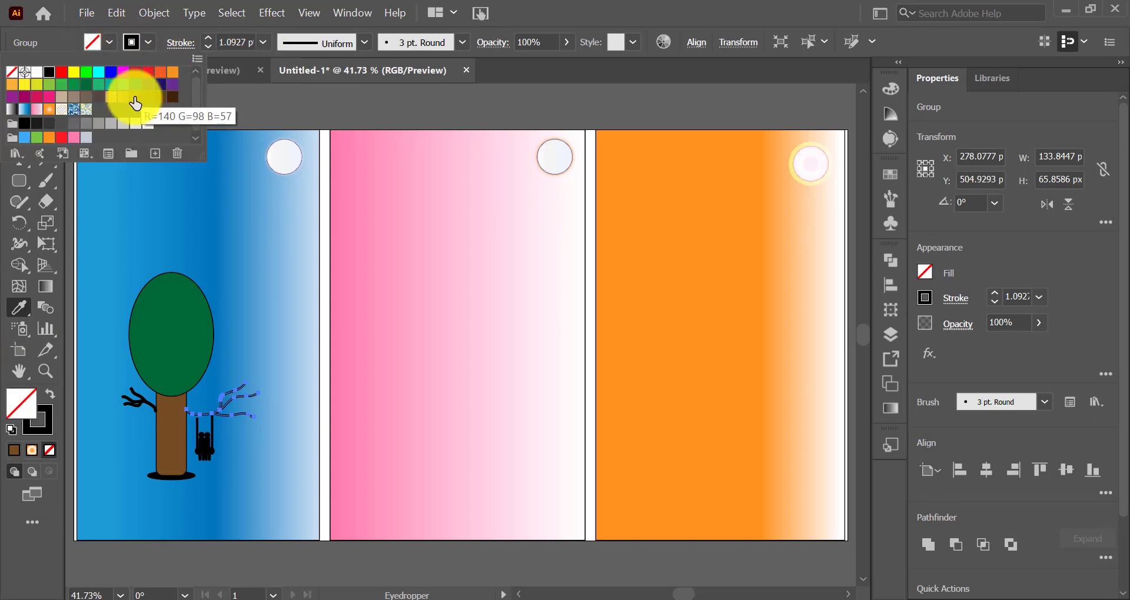
{"action": "left_click", "coordinate": [97, 89]}
{"action": "left_click", "coordinate": [148, 96]}
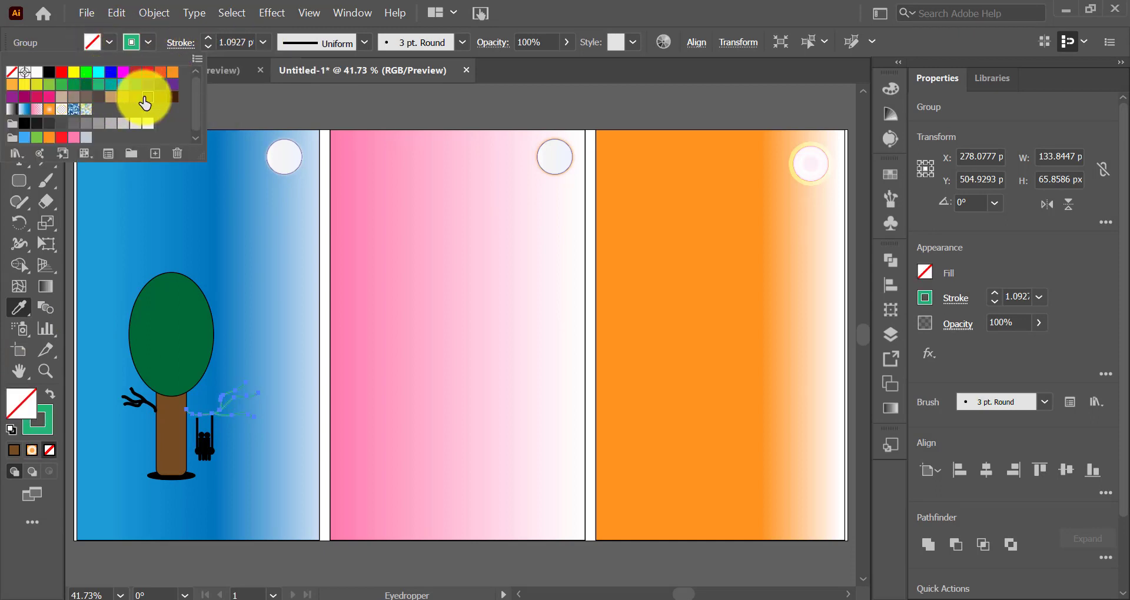
{"action": "left_click", "coordinate": [208, 37]}
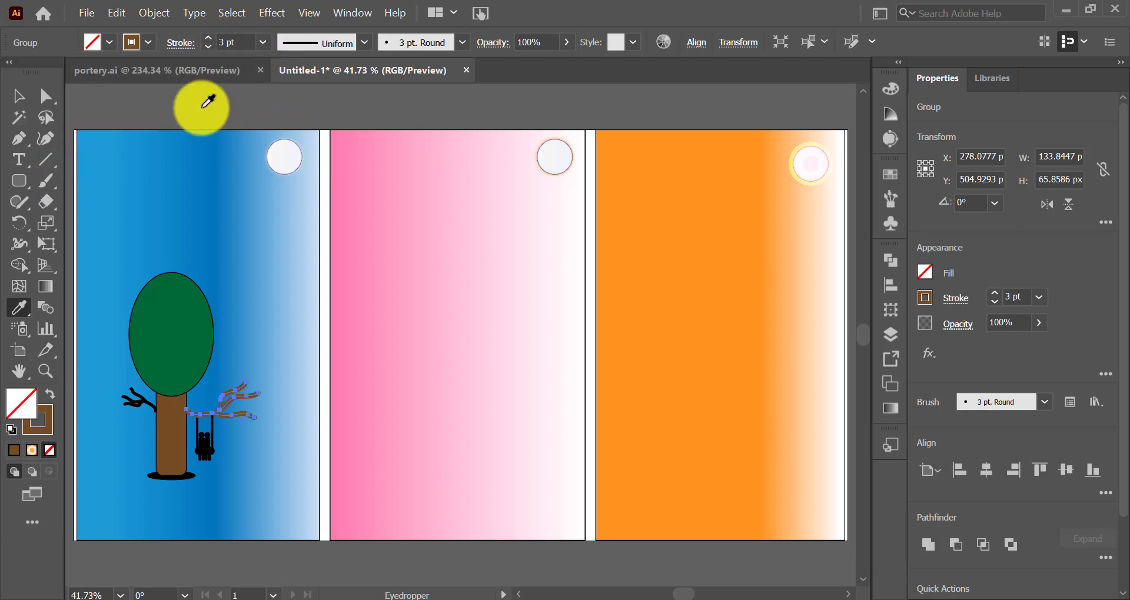
{"action": "left_click", "coordinate": [25, 94]}
Nudge the swing and branches up-left, then try outline colours on the small left branch
{"action": "left_click", "coordinate": [199, 450], "text": "shift"}
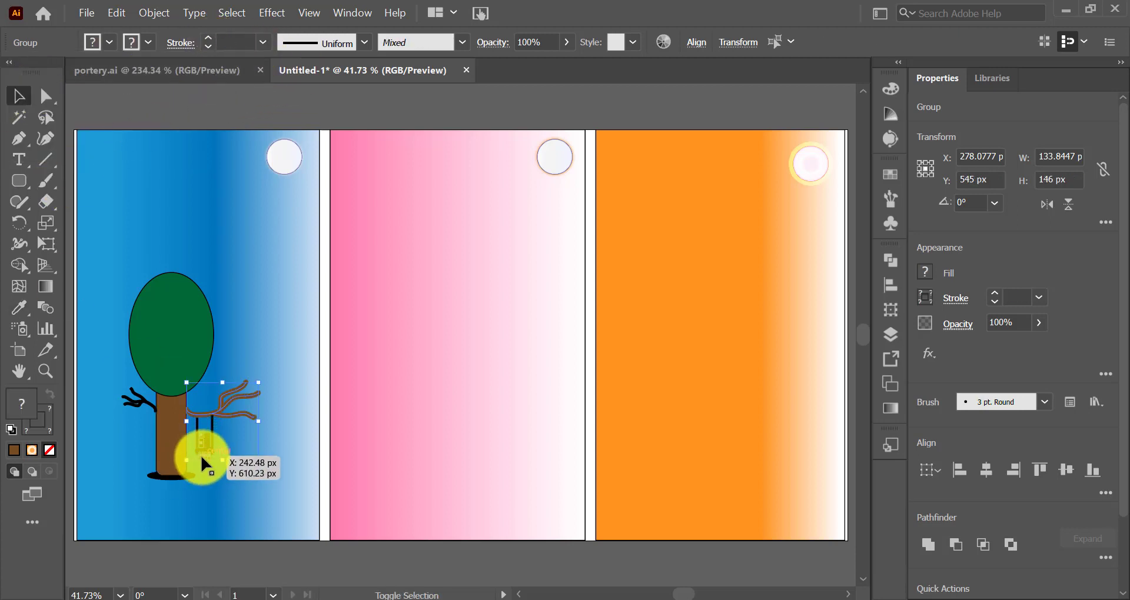
{"action": "left_click_drag", "start_coordinate": [212, 453], "coordinate": [209, 435]}
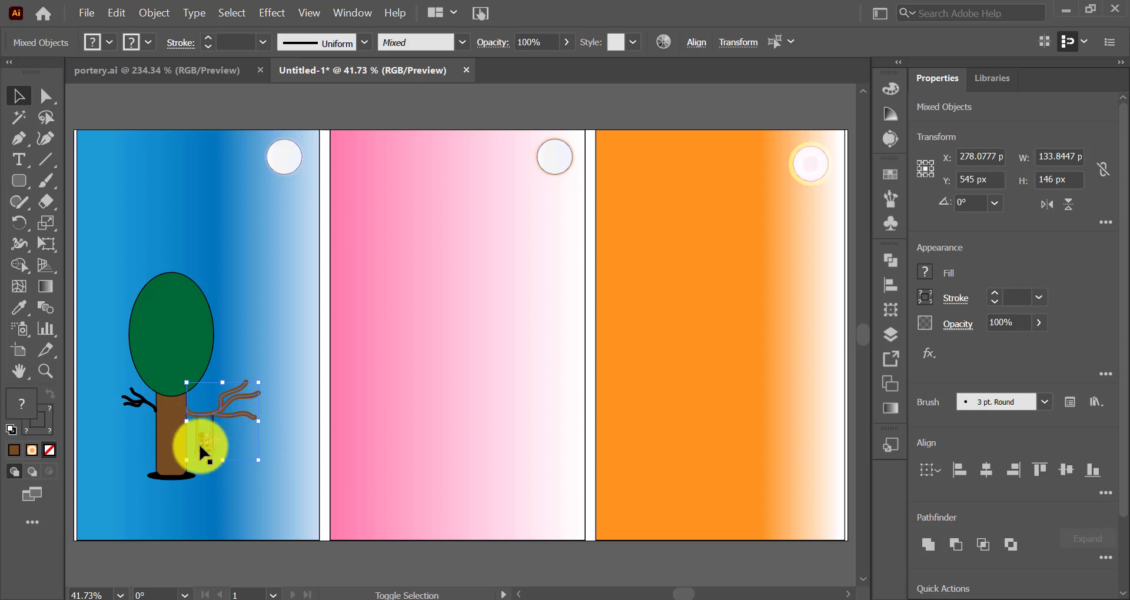
{"action": "left_click", "coordinate": [259, 412], "text": "shift"}
{"action": "left_click", "coordinate": [242, 447]}
{"action": "left_click", "coordinate": [151, 406]}
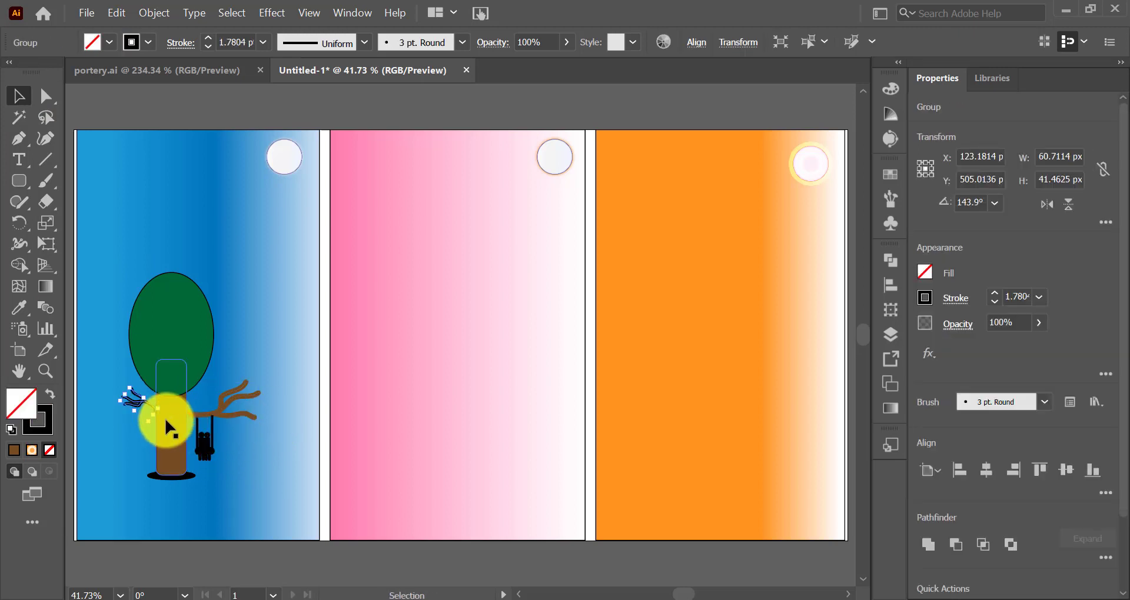
{"action": "left_click", "coordinate": [148, 42]}
{"action": "left_click", "coordinate": [135, 96]}
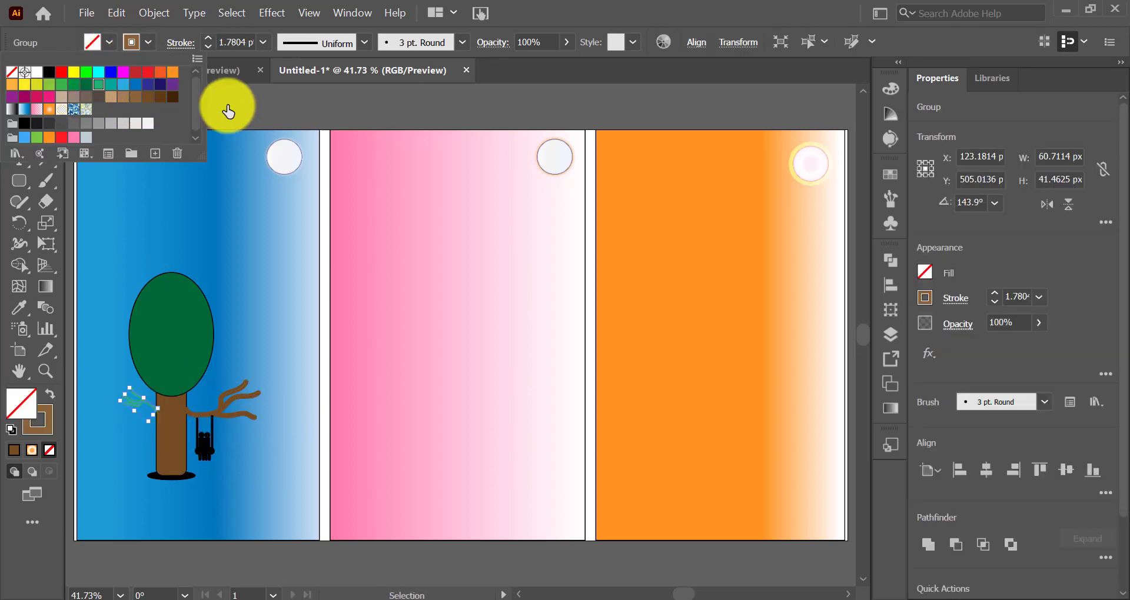
{"action": "double_click", "coordinate": [98, 84]}
{"action": "left_click", "coordinate": [789, 431]}
{"action": "left_click", "coordinate": [147, 406]}
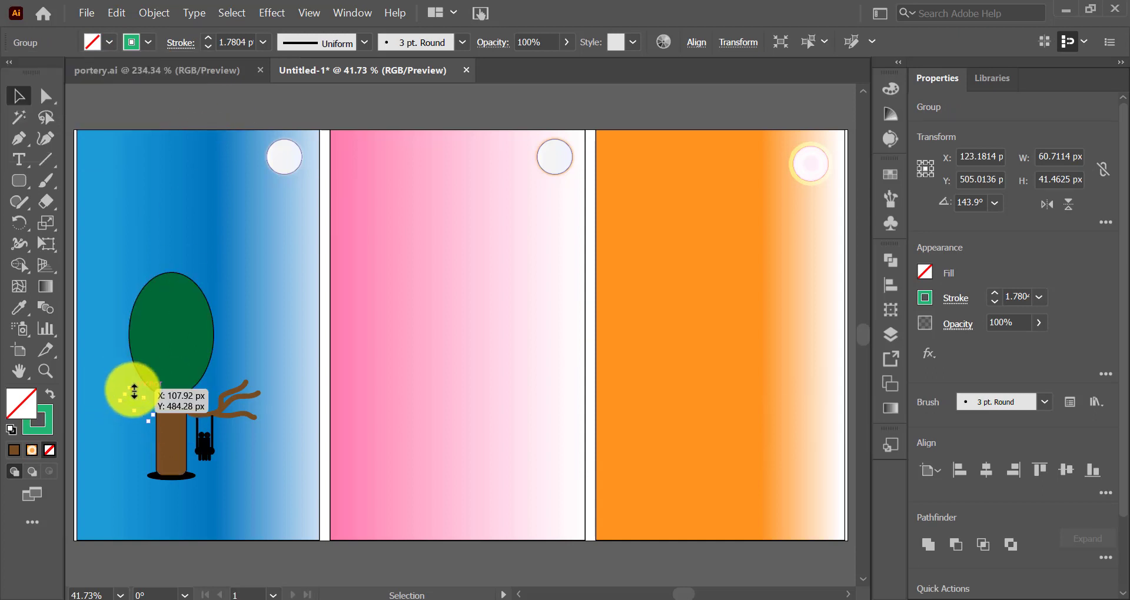
Shrink the small branch to about half and tuck it behind the trunk
{"action": "left_click_drag", "start_coordinate": [134, 392], "coordinate": [171, 395]}
{"action": "key", "text": "ctrl+plus"}
{"action": "key", "text": "ctrl+plus"}
{"action": "key", "text": "ctrl+plus"}
{"action": "left_click_drag", "start_coordinate": [466, 342], "coordinate": [470, 341]}
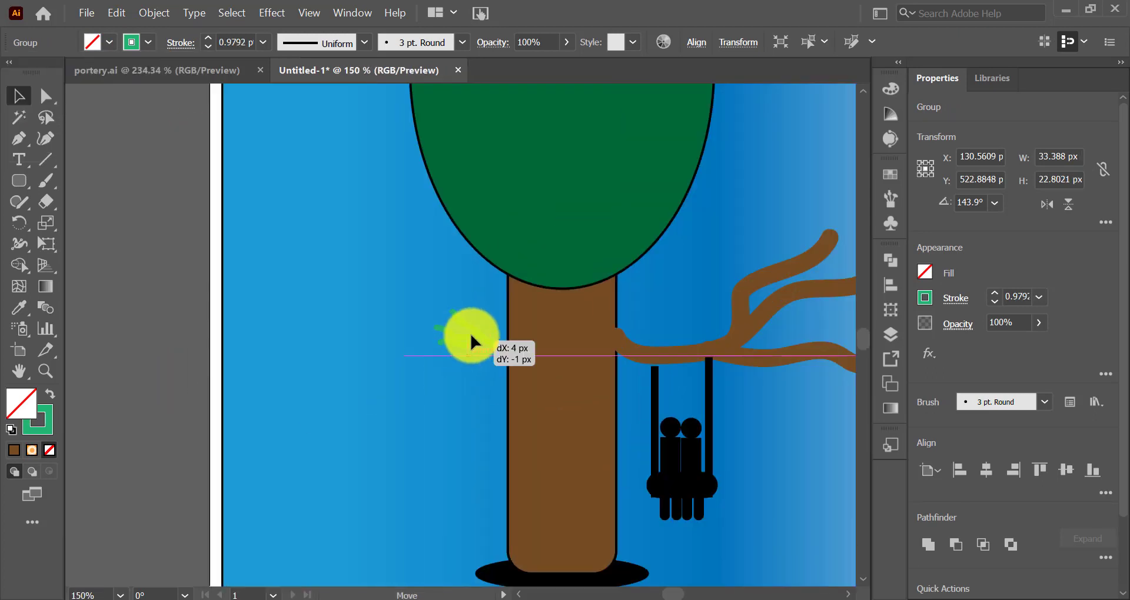
{"action": "right_click", "coordinate": [499, 333]}
{"action": "mouse_move", "coordinate": [542, 245]}
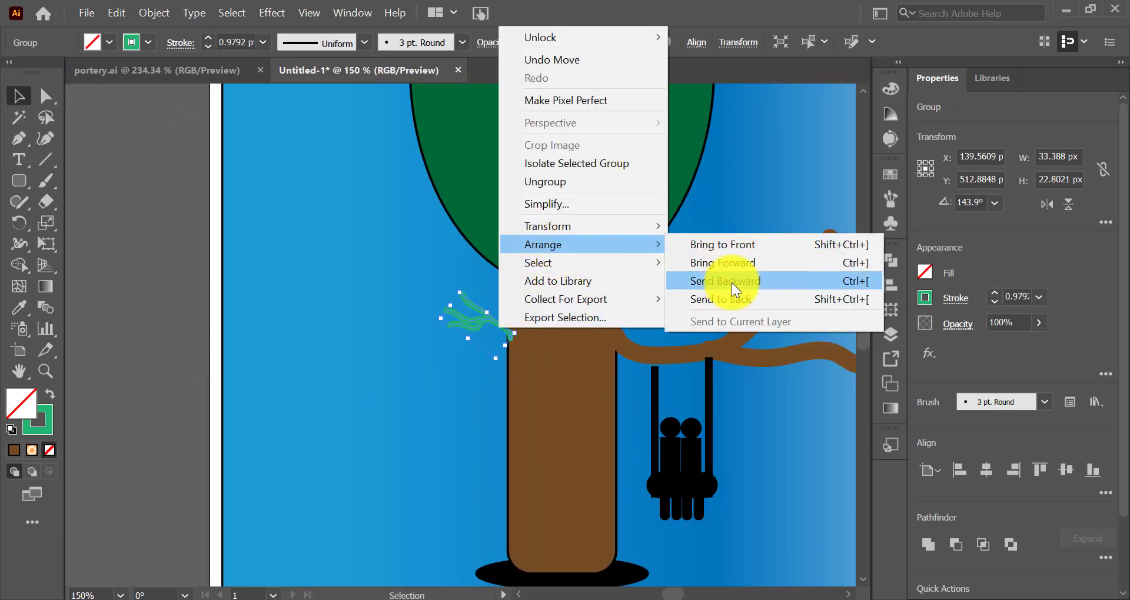
{"action": "left_click", "coordinate": [733, 282]}
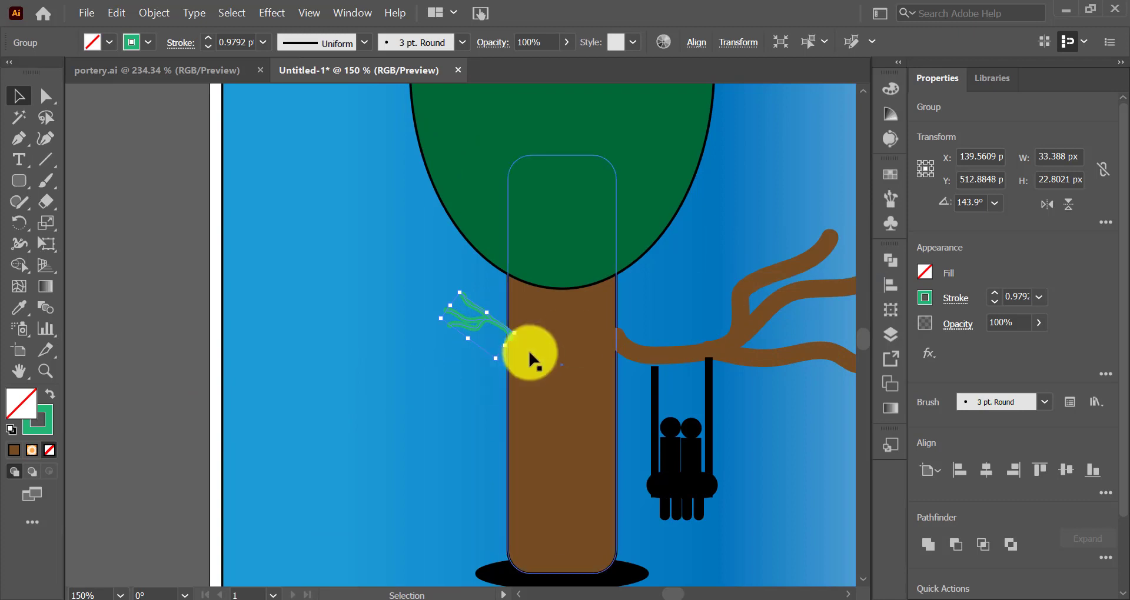
Give the small left branch a brown outline matching the trunk
{"action": "left_click", "coordinate": [479, 323]}
{"action": "left_click", "coordinate": [148, 41]}
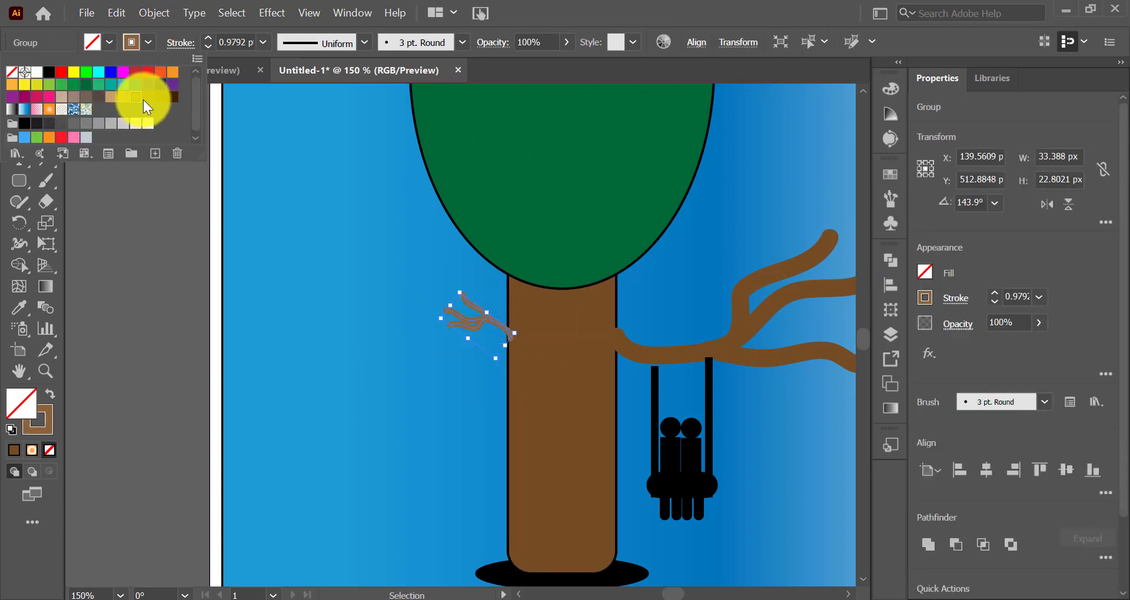
{"action": "left_click", "coordinate": [369, 270]}
{"action": "left_click", "coordinate": [370, 271]}
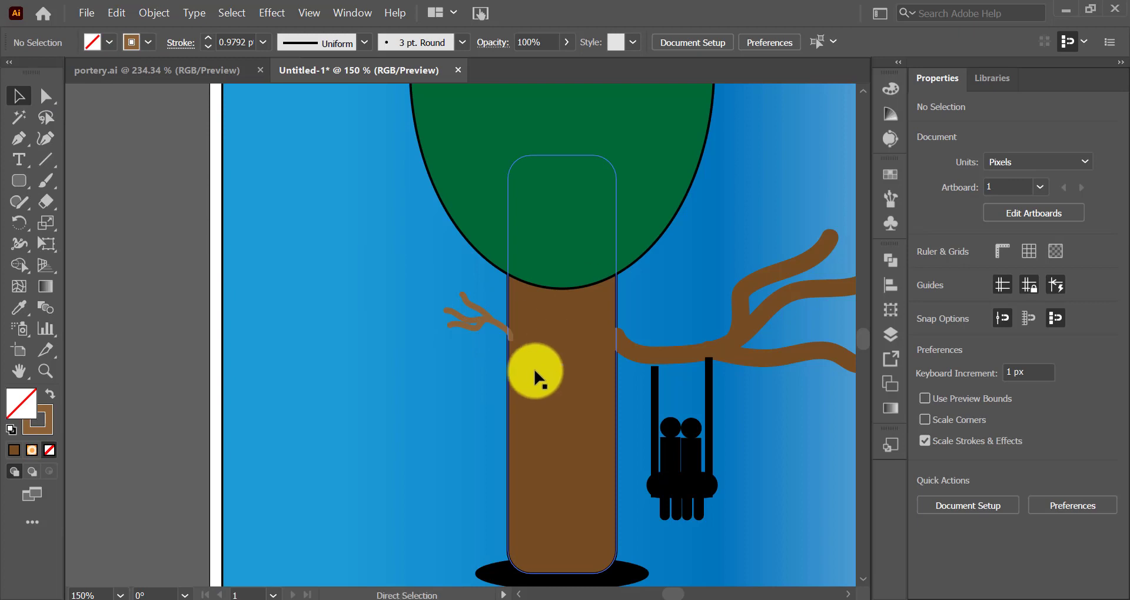
{"action": "key", "text": "ctrl+alt+0"}
Shrink the swing tree group and move it into the blue panel's lower-left corner
{"action": "left_click_drag", "start_coordinate": [88, 272], "coordinate": [278, 476]}
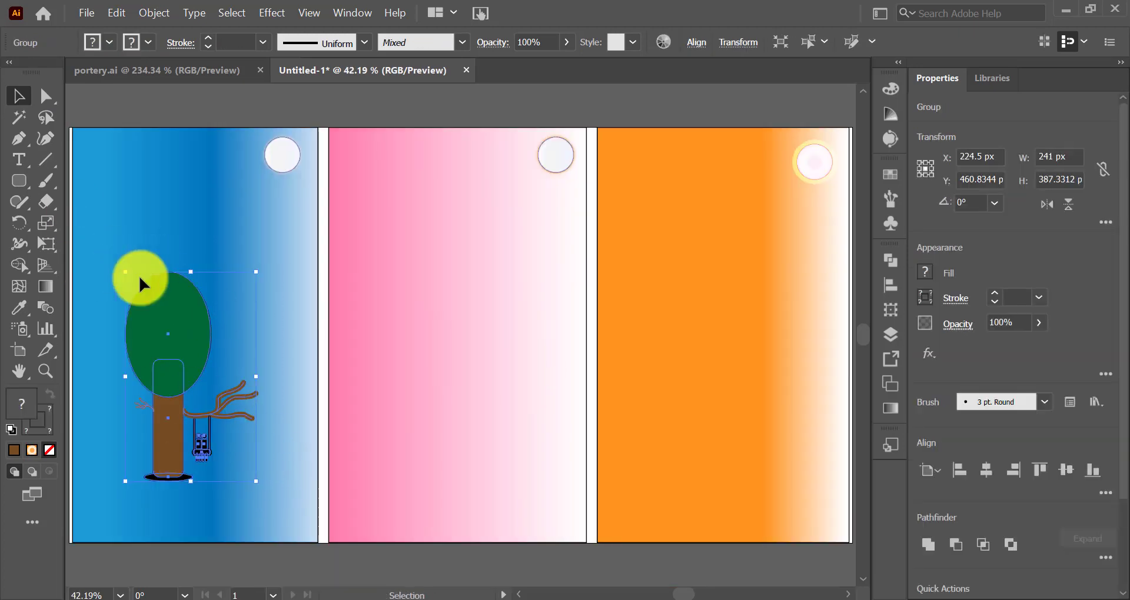
{"action": "left_click_drag", "start_coordinate": [127, 274], "coordinate": [175, 351]}
{"action": "left_click_drag", "start_coordinate": [206, 387], "coordinate": [112, 434]}
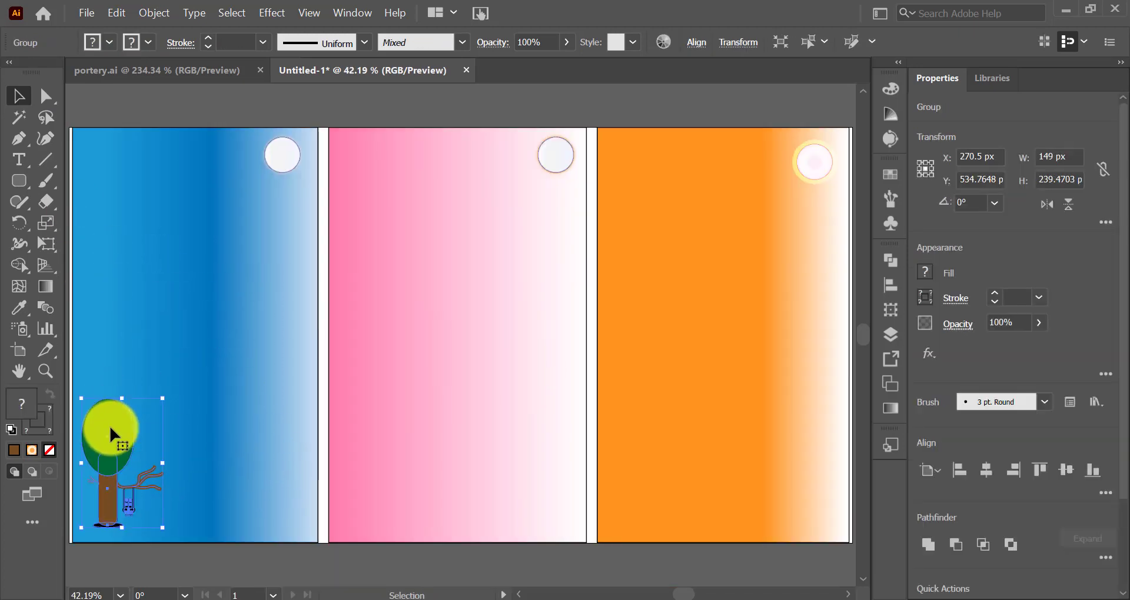
{"action": "left_click", "coordinate": [185, 360]}
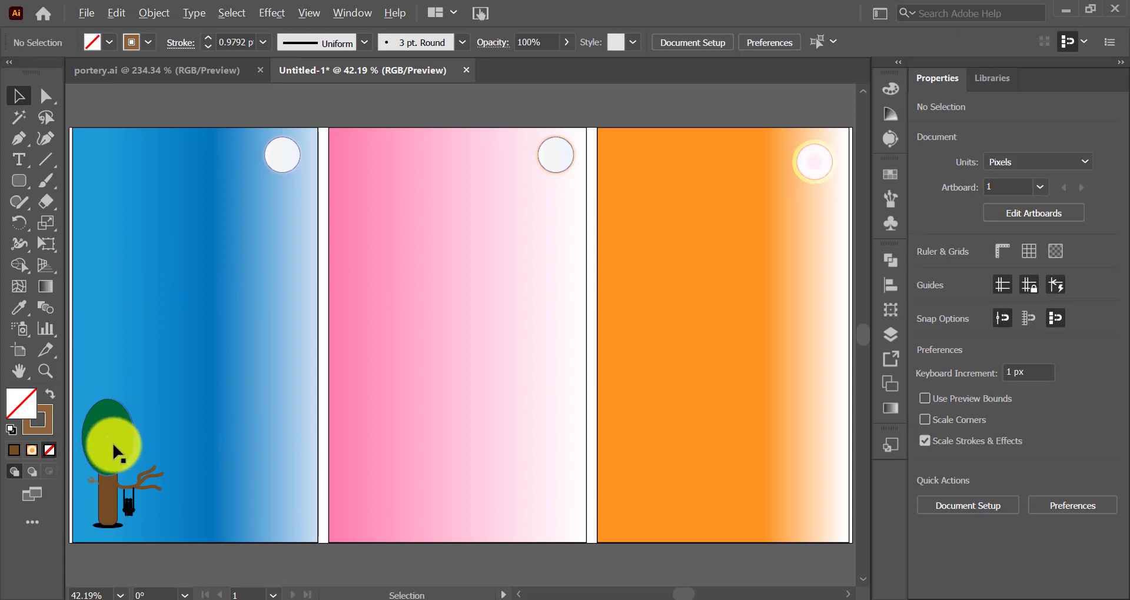
Add a smaller copy of the swing tree higher up the blue panel
{"action": "left_click_drag", "start_coordinate": [117, 453], "coordinate": [169, 318], "text": "alt"}
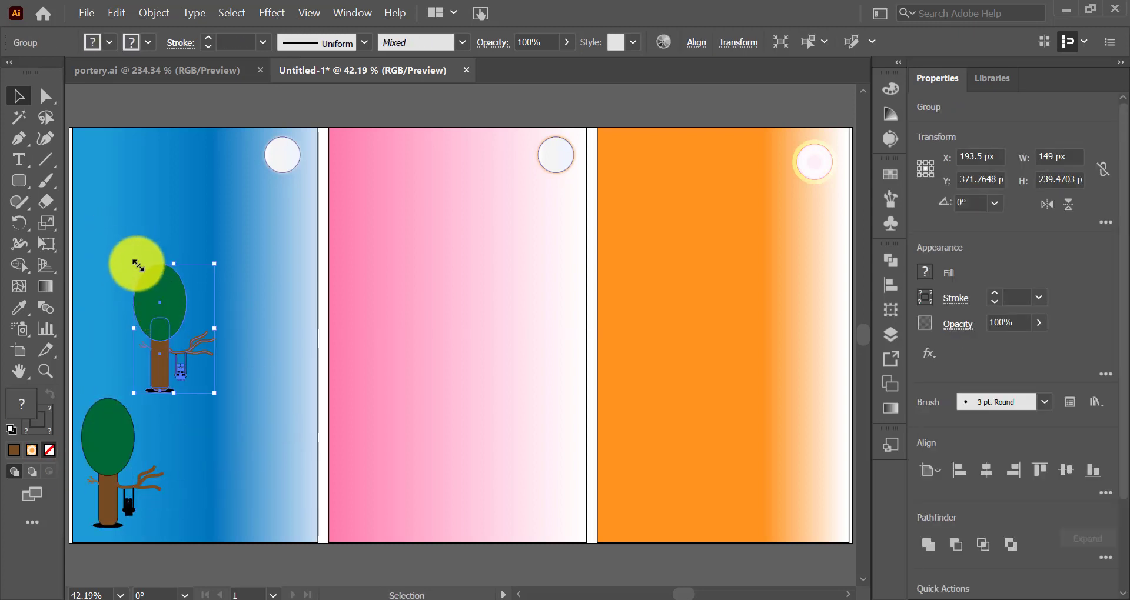
{"action": "mouse_move", "coordinate": [137, 265]}
{"action": "left_mouse_down"}
{"action": "mouse_move", "coordinate": [170, 316]}
{"action": "mouse_move", "coordinate": [126, 349]}
{"action": "left_mouse_up"}
{"action": "left_click", "coordinate": [196, 454]}
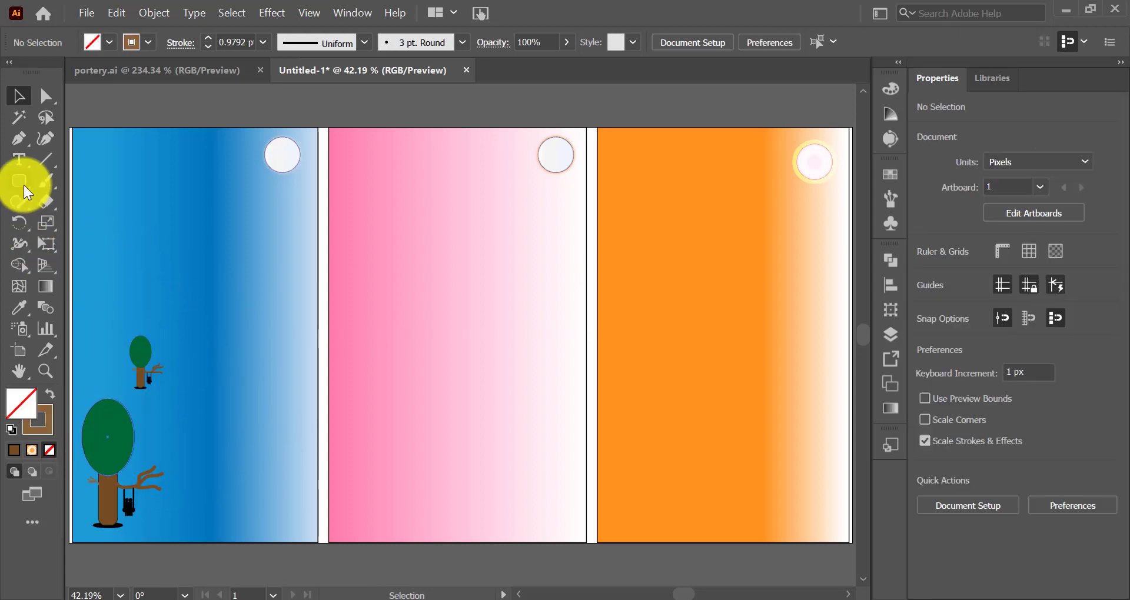
Choose the Rectangle tool and set the stroke colour to black
{"action": "left_click_drag", "start_coordinate": [23, 182], "coordinate": [106, 177]}
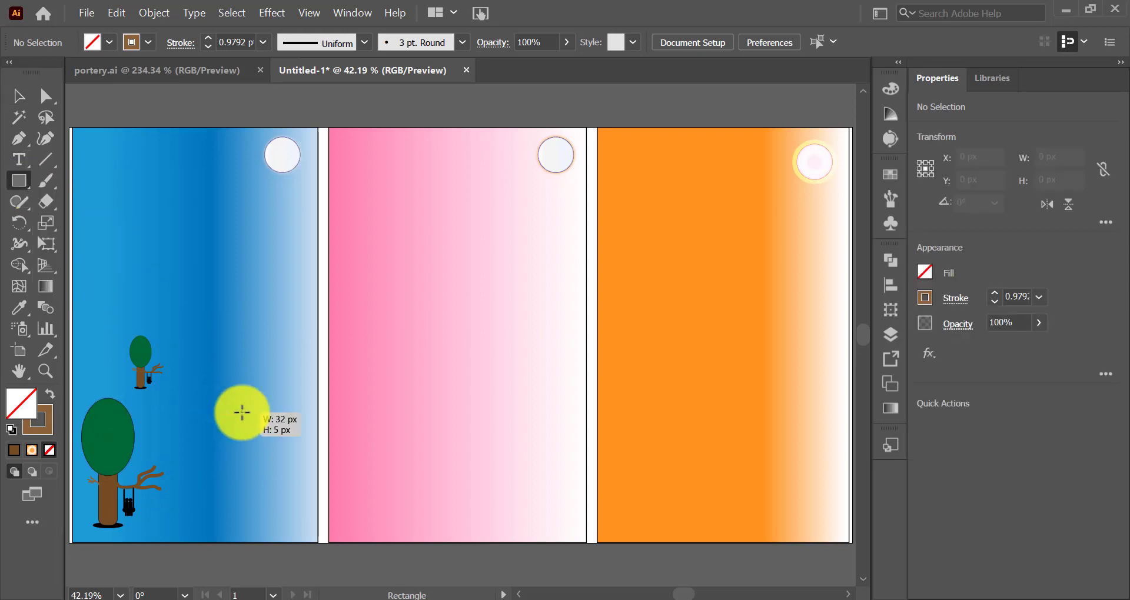
{"action": "left_click_drag", "start_coordinate": [240, 411], "coordinate": [296, 420]}
{"action": "key", "text": "ctrl+z"}
{"action": "left_click", "coordinate": [109, 41]}
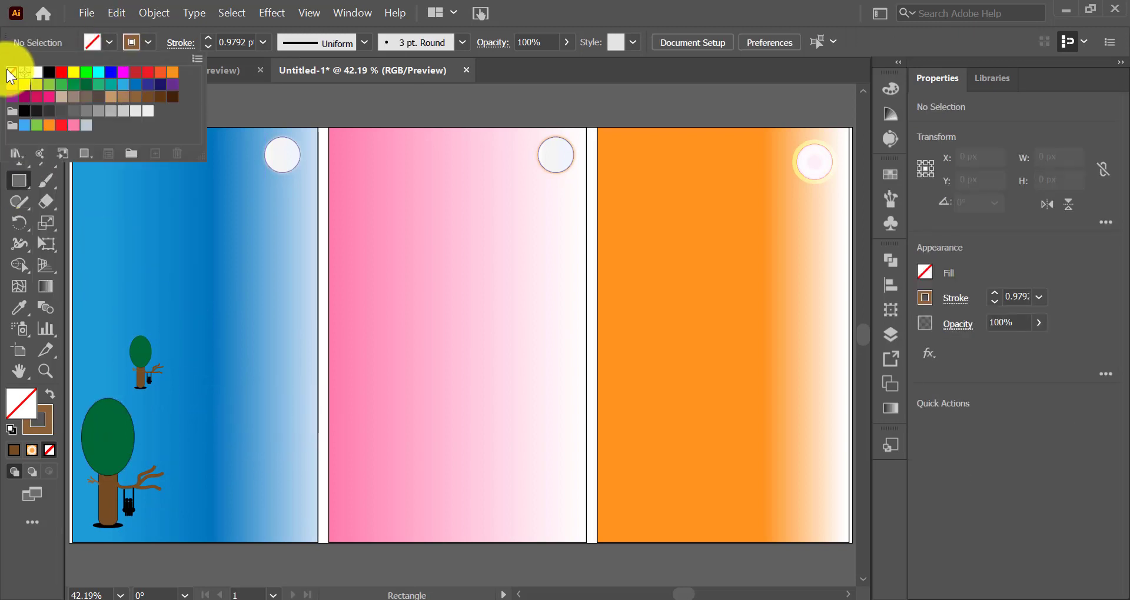
{"action": "key", "text": "Escape"}
{"action": "left_click", "coordinate": [147, 42]}
{"action": "left_click", "coordinate": [101, 79]}
Draw a brown-filled rectangle and size it as a house body at the blue panel's bottom right
{"action": "left_click_drag", "start_coordinate": [117, 200], "coordinate": [249, 283]}
{"action": "left_click", "coordinate": [17, 100]}
{"action": "left_click", "coordinate": [108, 43]}
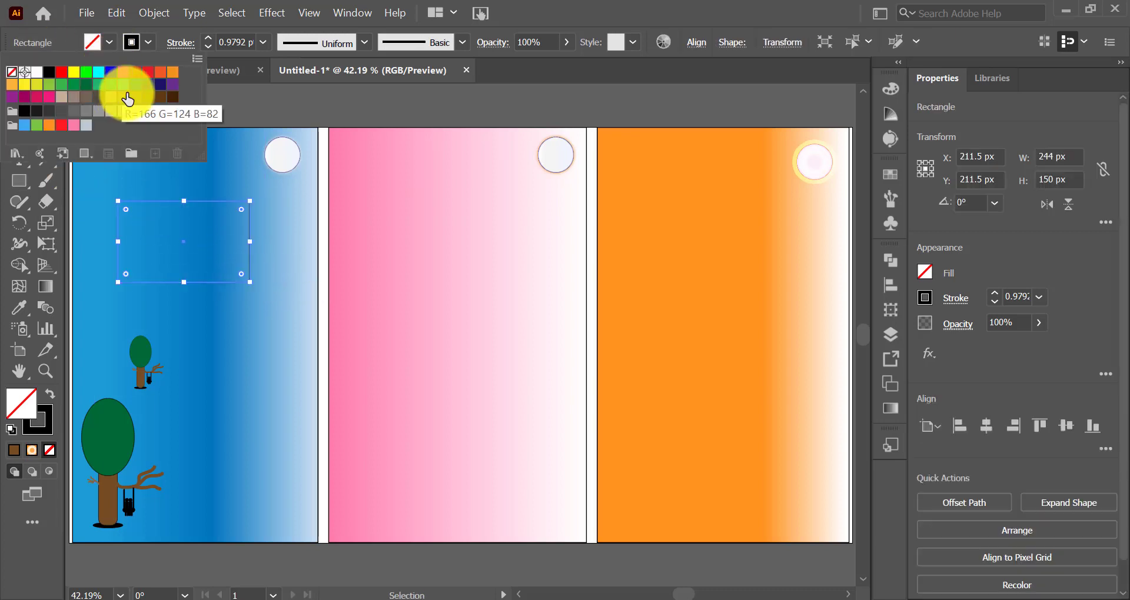
{"action": "left_click", "coordinate": [148, 96]}
{"action": "mouse_move", "coordinate": [184, 241]}
{"action": "left_mouse_down"}
{"action": "mouse_move", "coordinate": [233, 392]}
{"action": "mouse_move", "coordinate": [203, 505]}
{"action": "left_mouse_up"}
{"action": "left_click", "coordinate": [302, 434]}
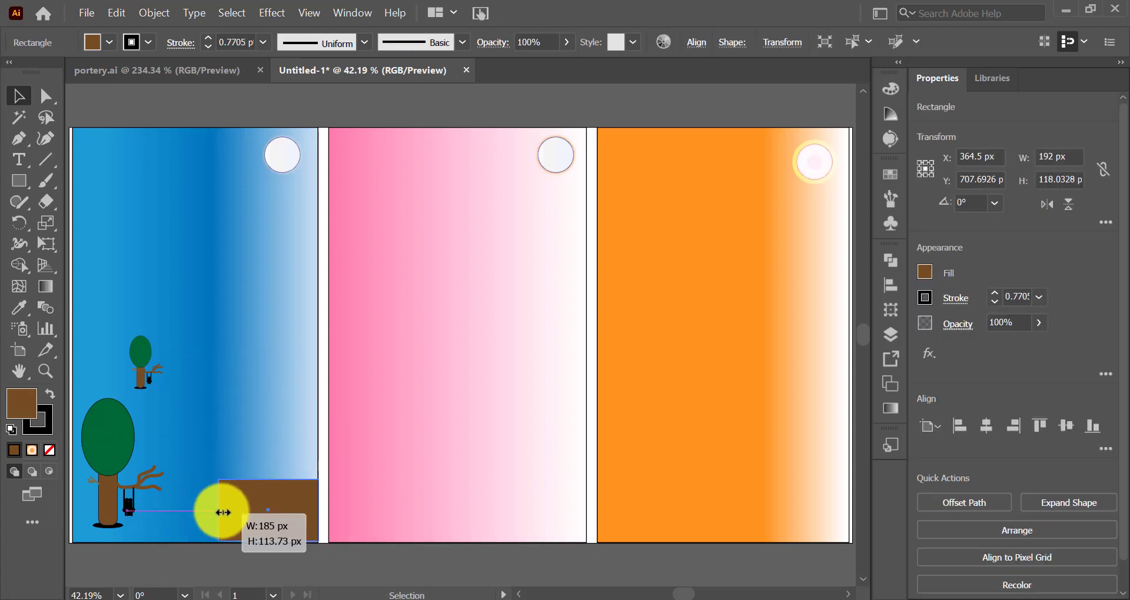
{"action": "left_click_drag", "start_coordinate": [187, 504], "coordinate": [224, 512]}
{"action": "left_click", "coordinate": [146, 269]}
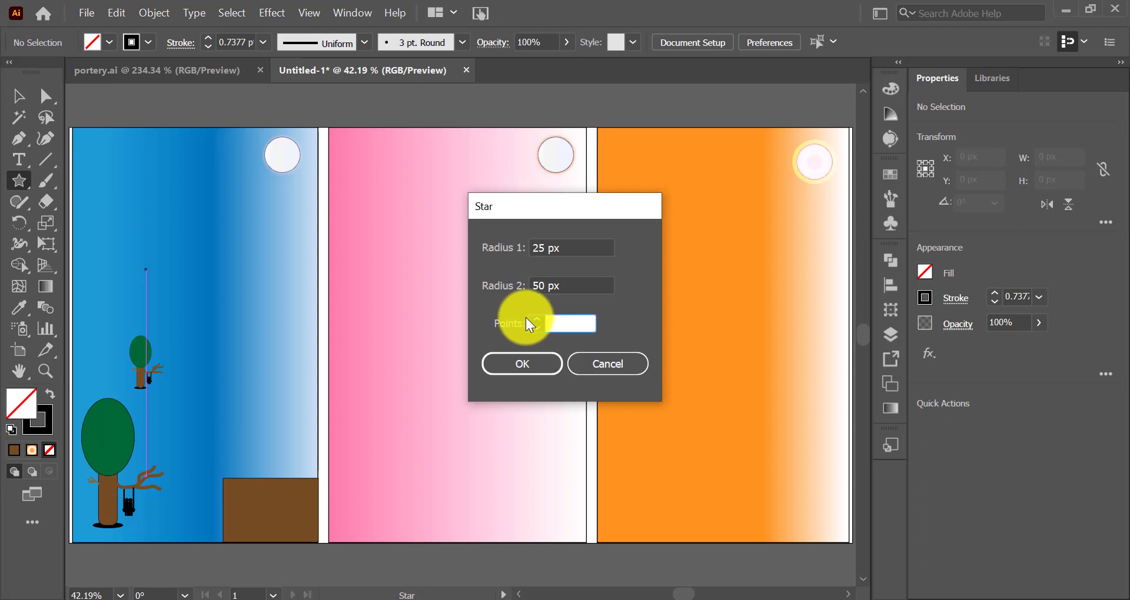
Create a 3-point star, rotate it upright and widen it into a roof on the rectangle
{"action": "left_click", "coordinate": [522, 364]}
{"action": "key", "text": "v"}
{"action": "mouse_move", "coordinate": [169, 250]}
{"action": "left_mouse_down"}
{"action": "mouse_move", "coordinate": [132, 296]}
{"action": "mouse_move", "coordinate": [255, 440]}
{"action": "mouse_move", "coordinate": [255, 480]}
{"action": "mouse_move", "coordinate": [223, 455]}
{"action": "left_mouse_up"}
{"action": "left_click_drag", "start_coordinate": [307, 454], "coordinate": [319, 454]}
{"action": "key", "text": "ctrl+plus"}
{"action": "key", "text": "ctrl+plus"}
{"action": "key", "text": "ctrl+plus"}
{"action": "key", "text": "ctrl+plus"}
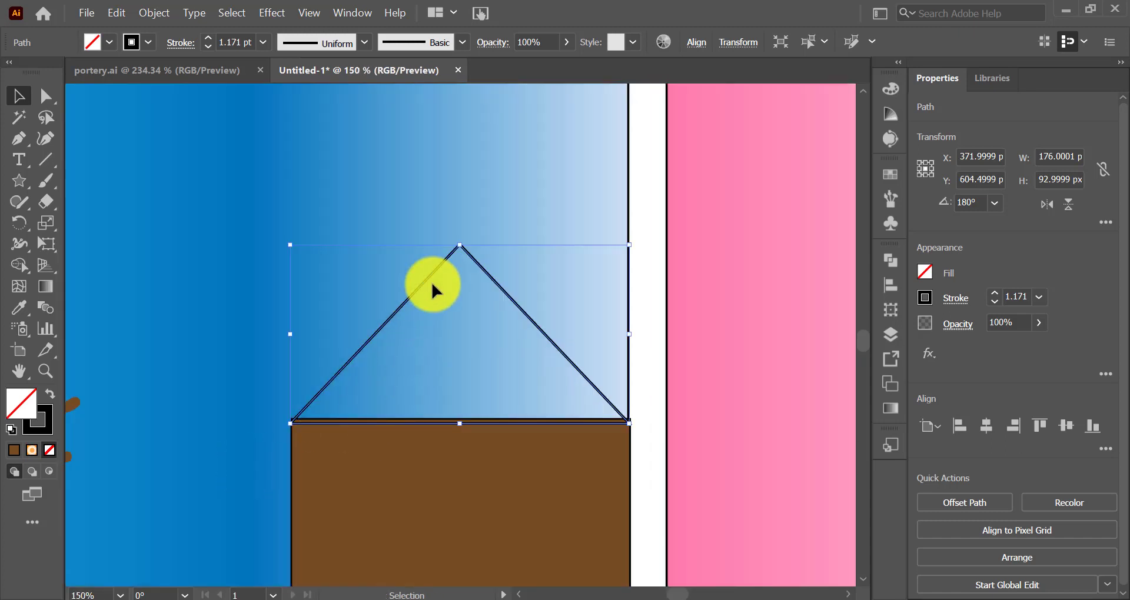
{"action": "key", "text": "Up"}
{"action": "key", "text": "Up"}
{"action": "left_click", "coordinate": [412, 207]}
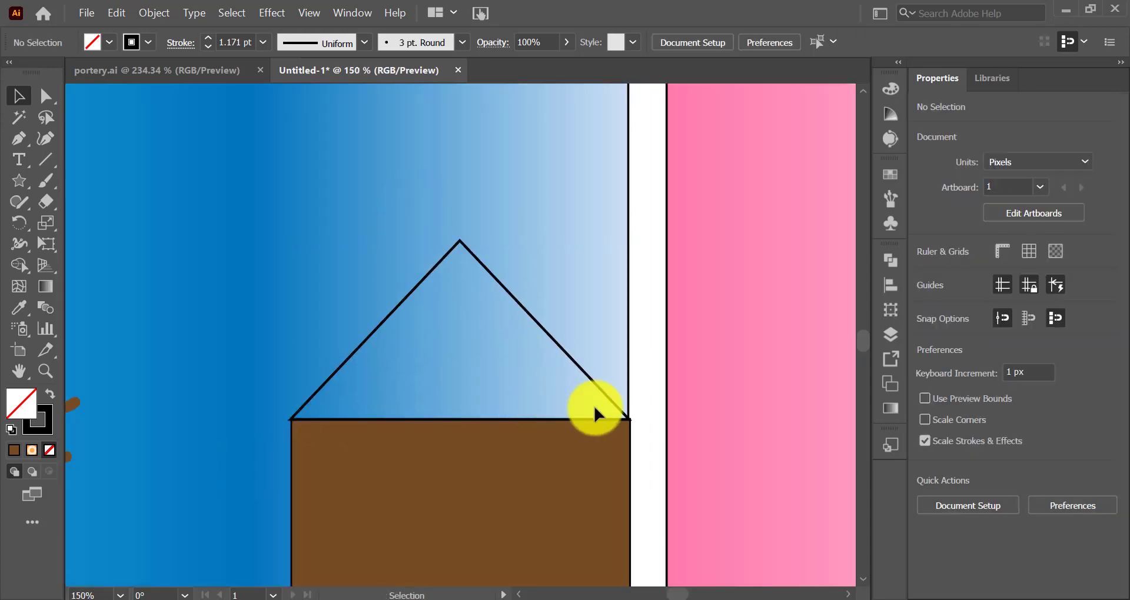
{"action": "left_click_drag", "start_coordinate": [296, 420], "coordinate": [299, 420]}
Fill the roof and rectangle black and group them into one house silhouette
{"action": "left_click", "coordinate": [110, 43]}
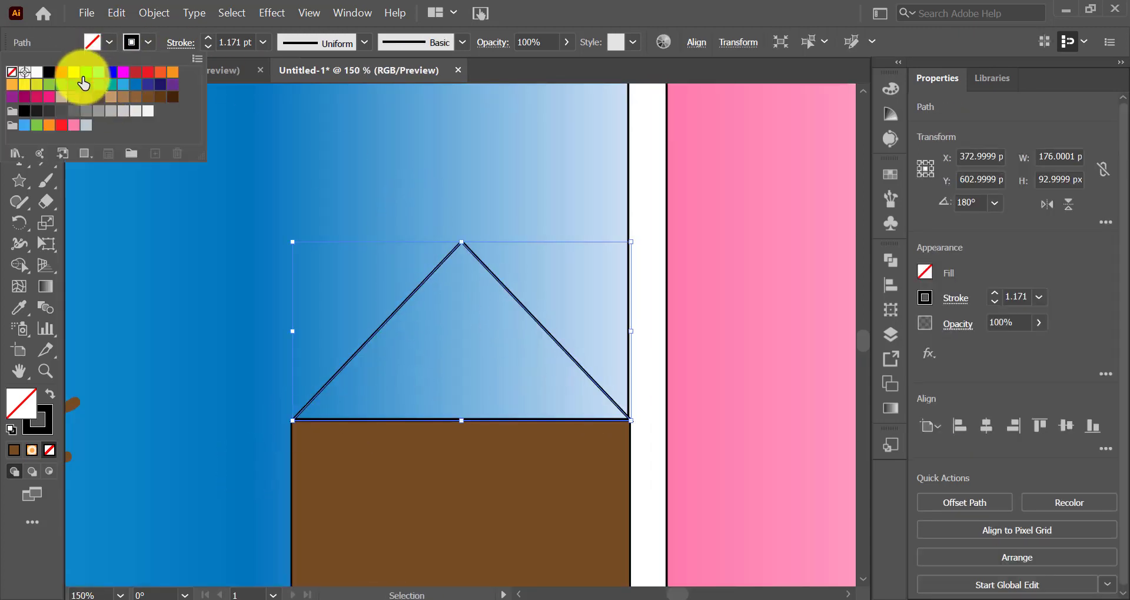
{"action": "left_click", "coordinate": [49, 72]}
{"action": "left_click", "coordinate": [391, 489]}
{"action": "left_click", "coordinate": [109, 42]}
{"action": "left_click", "coordinate": [49, 71]}
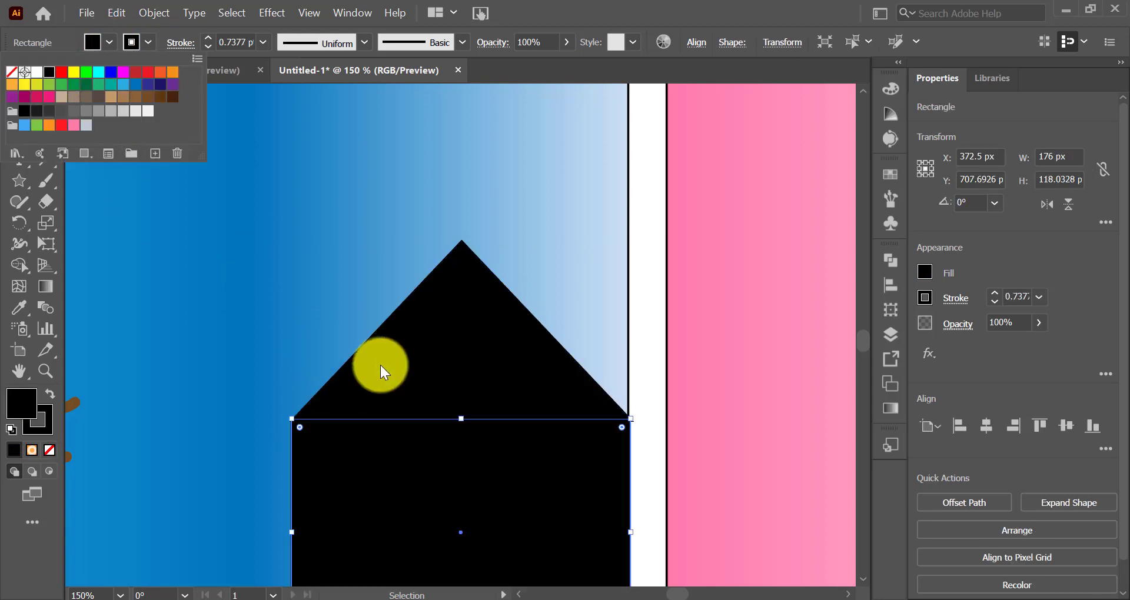
{"action": "left_click", "coordinate": [381, 361], "text": "shift"}
{"action": "key", "text": "ctrl+g"}
{"action": "key", "text": "ctrl+alt+0"}
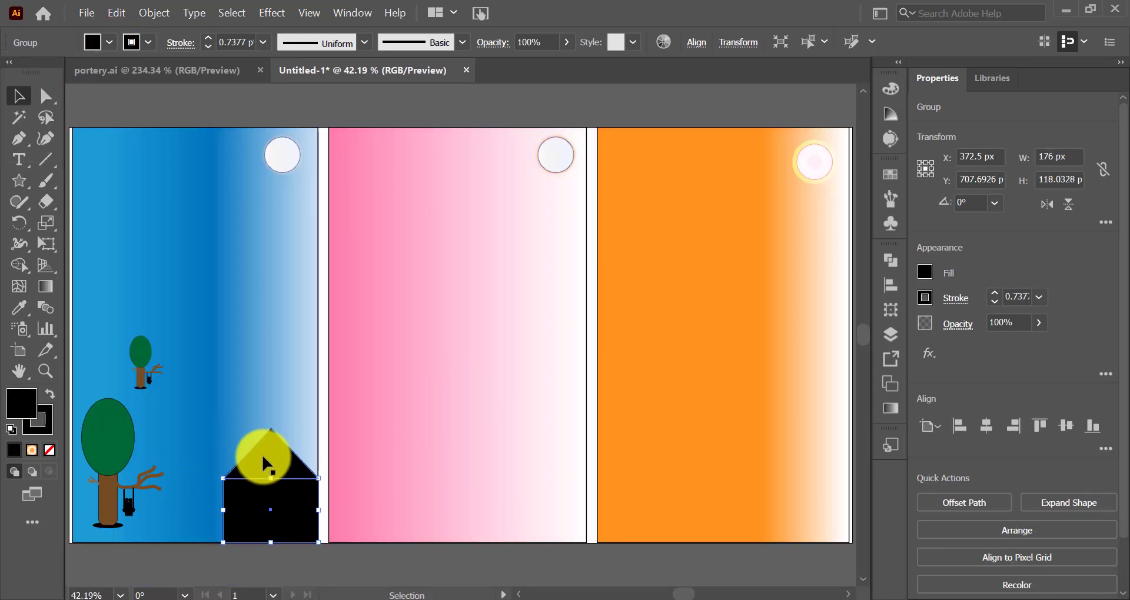
{"action": "left_click", "coordinate": [265, 465]}
Shrink the house and place a duplicate beside it at the blue panel's bottom right
{"action": "left_click_drag", "start_coordinate": [227, 434], "coordinate": [275, 452]}
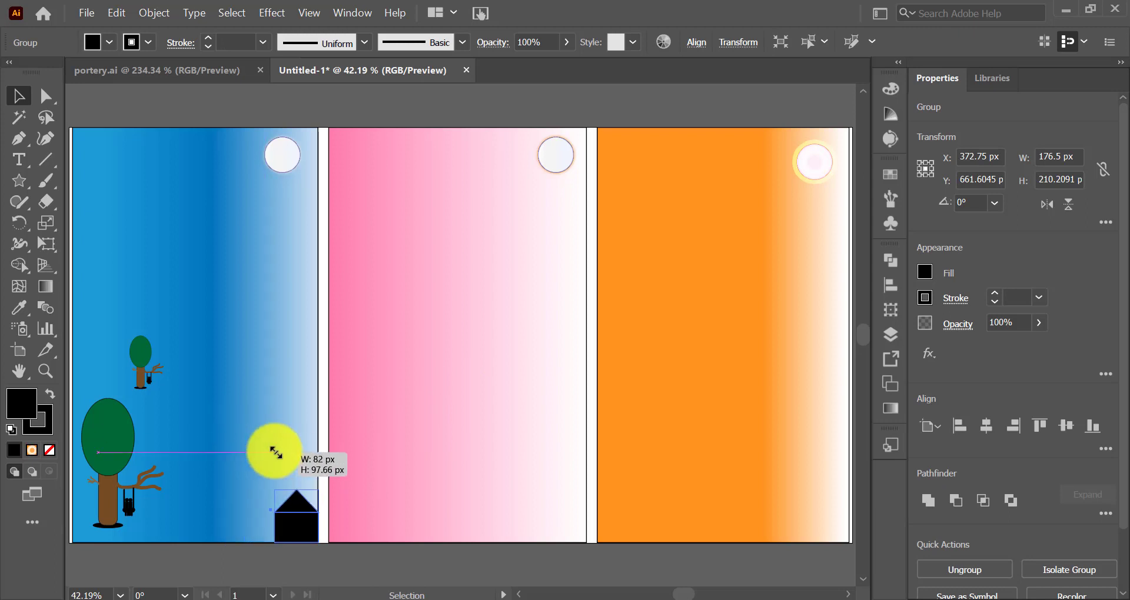
{"action": "left_click_drag", "start_coordinate": [296, 511], "coordinate": [304, 425]}
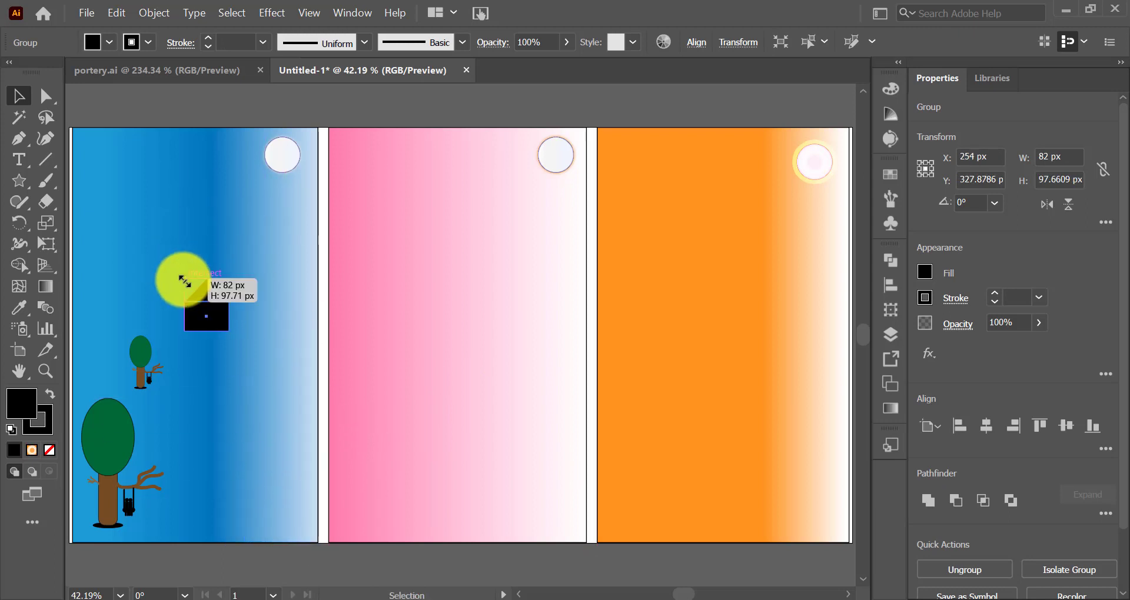
{"action": "left_click_drag", "start_coordinate": [184, 282], "coordinate": [206, 306]}
{"action": "mouse_move", "coordinate": [215, 320]}
{"action": "left_mouse_down"}
{"action": "mouse_move", "coordinate": [306, 312]}
{"action": "mouse_move", "coordinate": [307, 540]}
{"action": "left_mouse_up"}
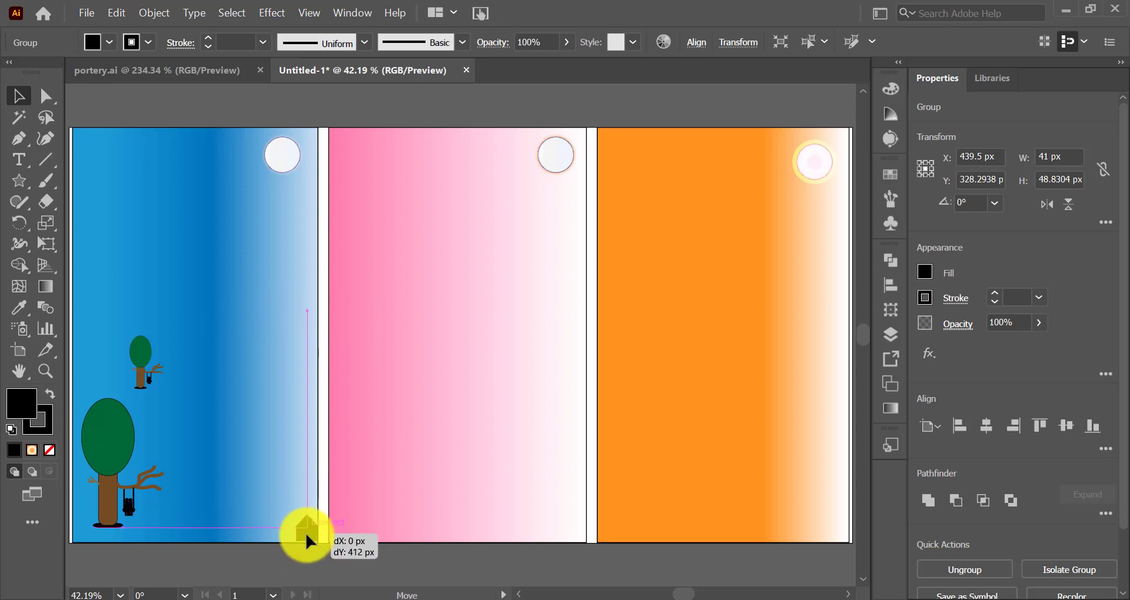
{"action": "left_click", "coordinate": [315, 538]}
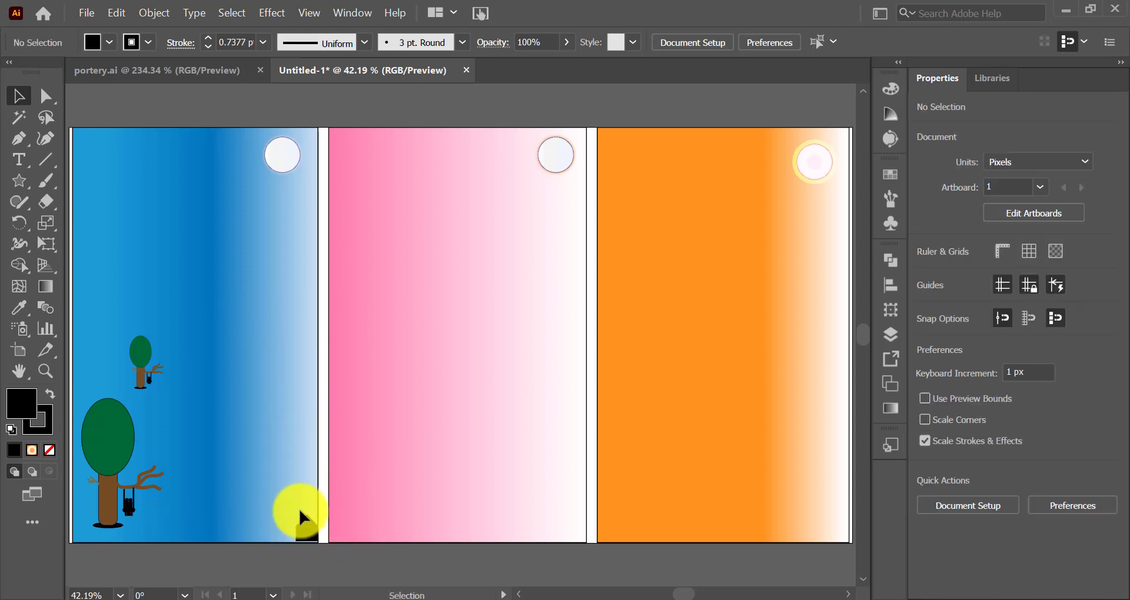
{"action": "left_click_drag", "start_coordinate": [318, 539], "coordinate": [289, 537]}
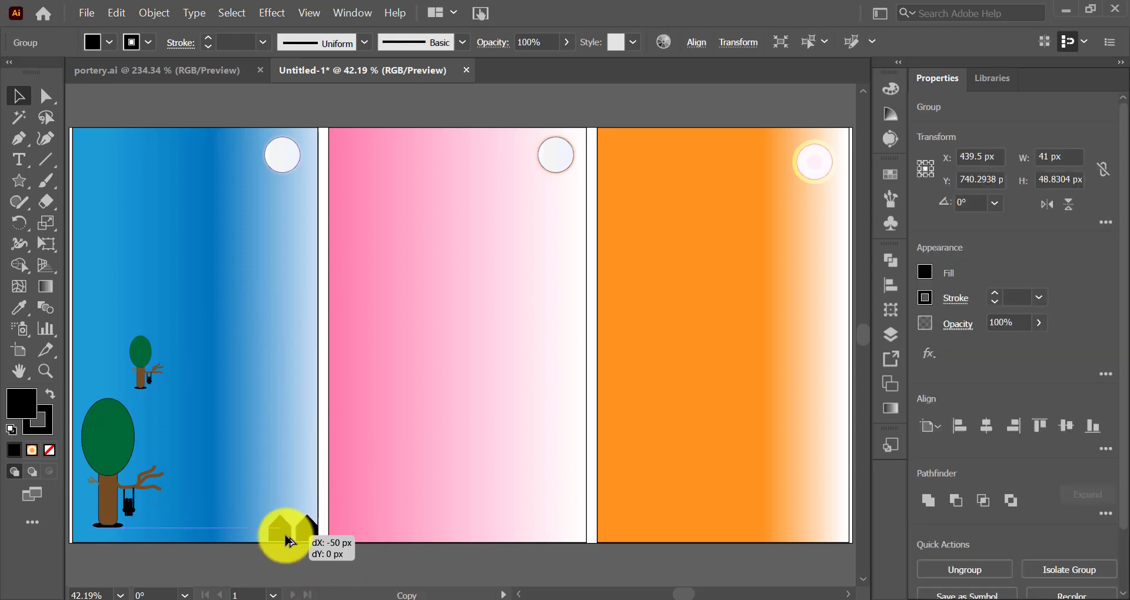
{"action": "left_click", "coordinate": [270, 469]}
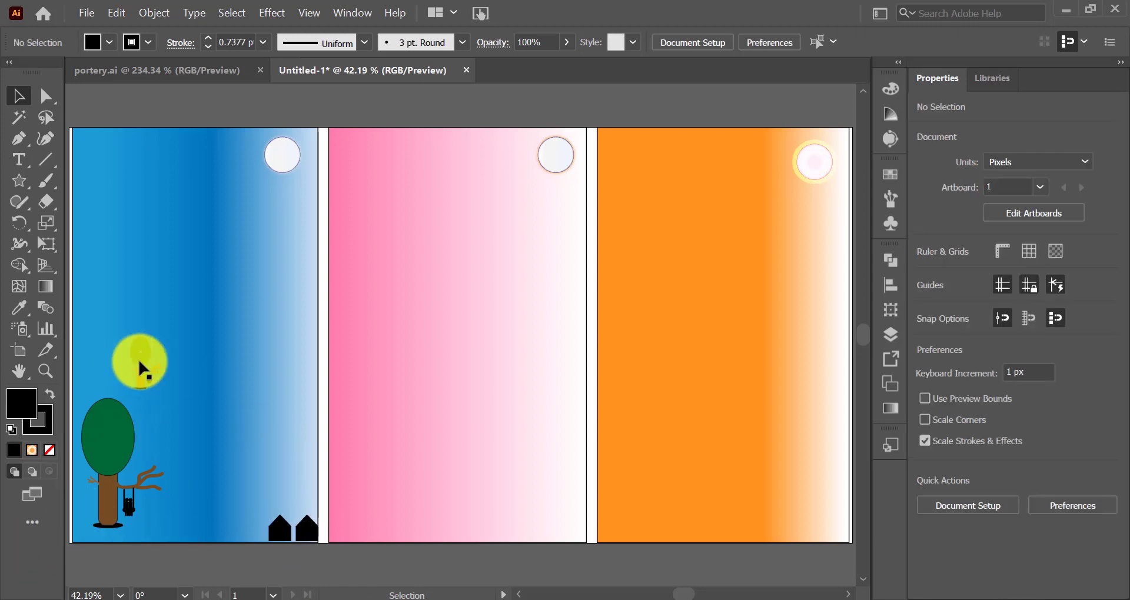
Add a half-size tree copy next to the houses and move them to the upper left
{"action": "left_click_drag", "start_coordinate": [142, 369], "coordinate": [296, 460]}
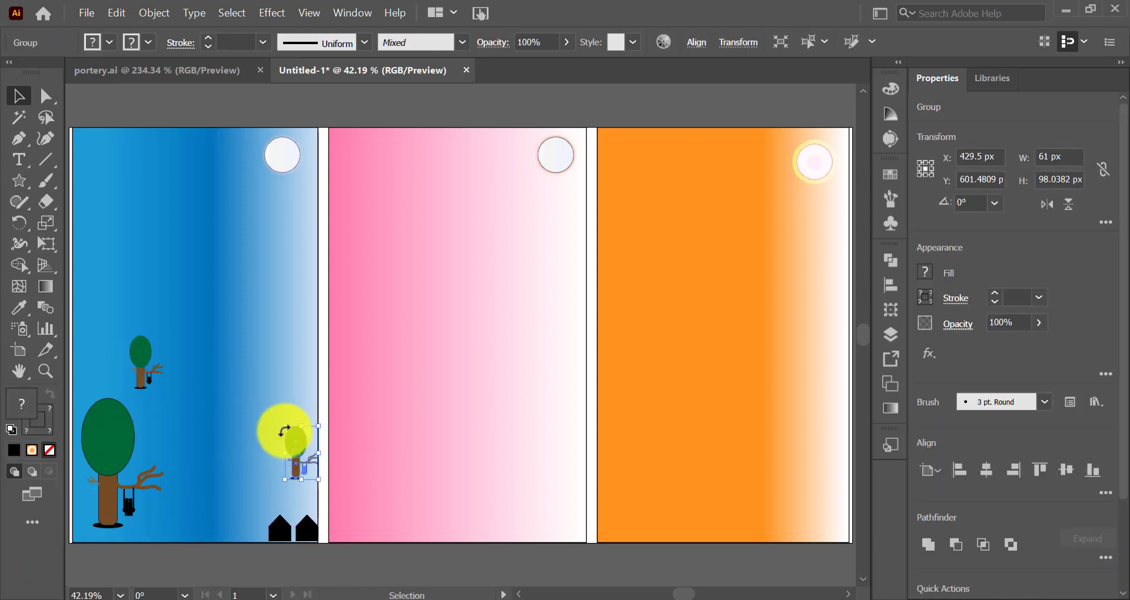
{"action": "mouse_move", "coordinate": [319, 479]}
{"action": "left_mouse_down"}
{"action": "mouse_move", "coordinate": [308, 461]}
{"action": "mouse_move", "coordinate": [250, 530]}
{"action": "mouse_move", "coordinate": [323, 548]}
{"action": "mouse_move", "coordinate": [222, 276]}
{"action": "left_mouse_up"}
{"action": "left_click", "coordinate": [248, 455]}
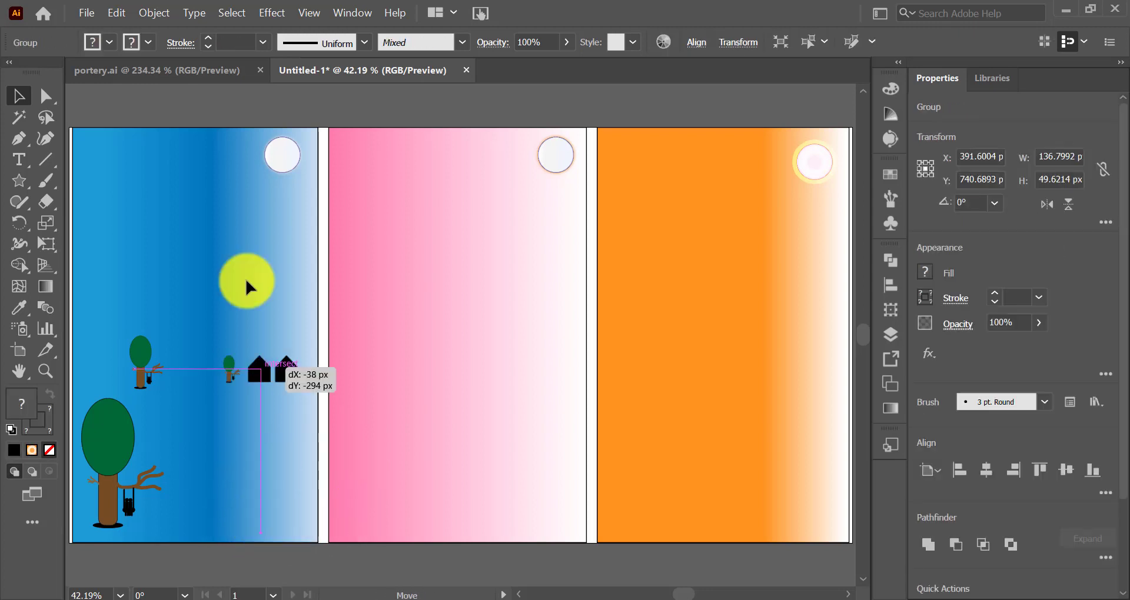
{"action": "mouse_move", "coordinate": [140, 355]}
{"action": "left_mouse_down"}
{"action": "mouse_move", "coordinate": [126, 346]}
{"action": "mouse_move", "coordinate": [157, 374]}
{"action": "mouse_move", "coordinate": [262, 412]}
{"action": "mouse_move", "coordinate": [140, 349]}
{"action": "mouse_move", "coordinate": [240, 303]}
{"action": "left_mouse_up"}
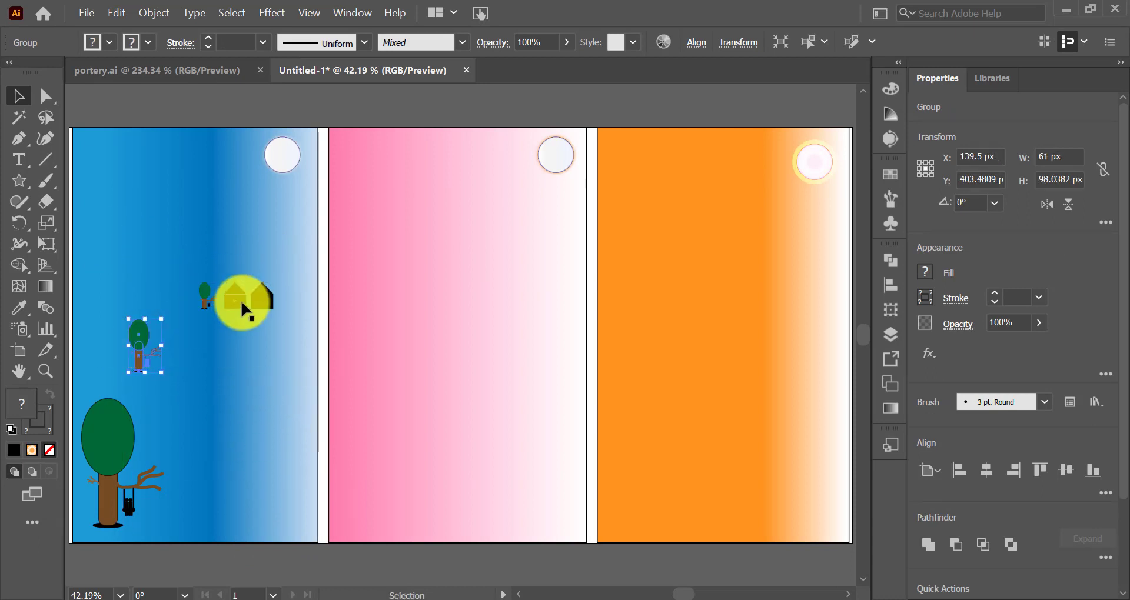
{"action": "key", "text": "ctrl+z"}
{"action": "key", "text": "ctrl+z"}
{"action": "key", "text": "ctrl+z"}
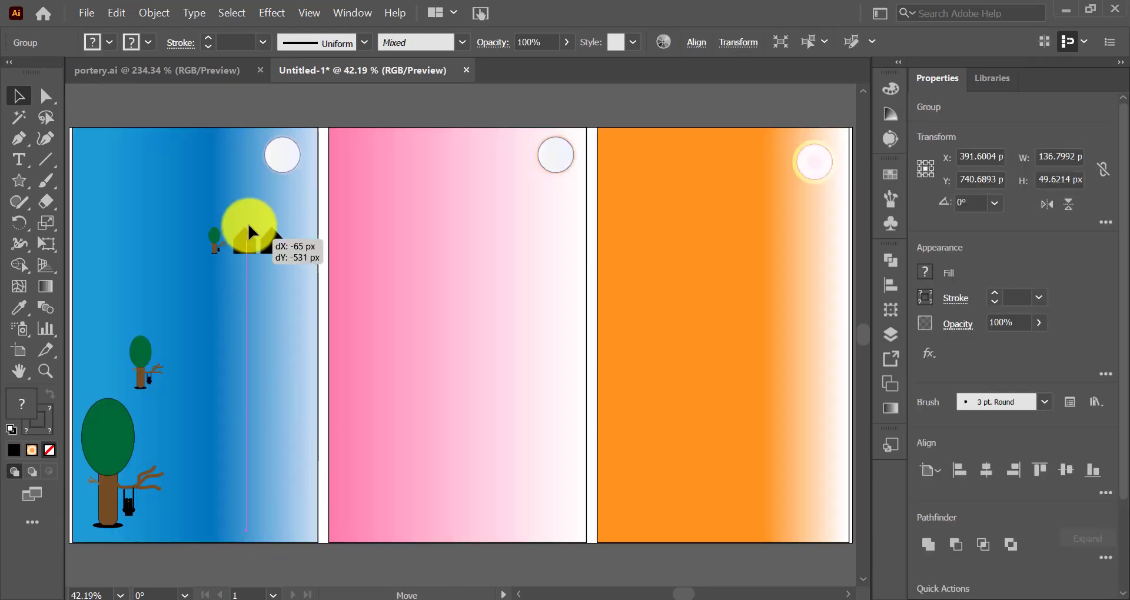
{"action": "left_click_drag", "start_coordinate": [282, 528], "coordinate": [114, 259]}
{"action": "left_click", "coordinate": [140, 353]}
Reposition the tree and houses upper left and copy a small tree to the top right
{"action": "left_click", "coordinate": [127, 204]}
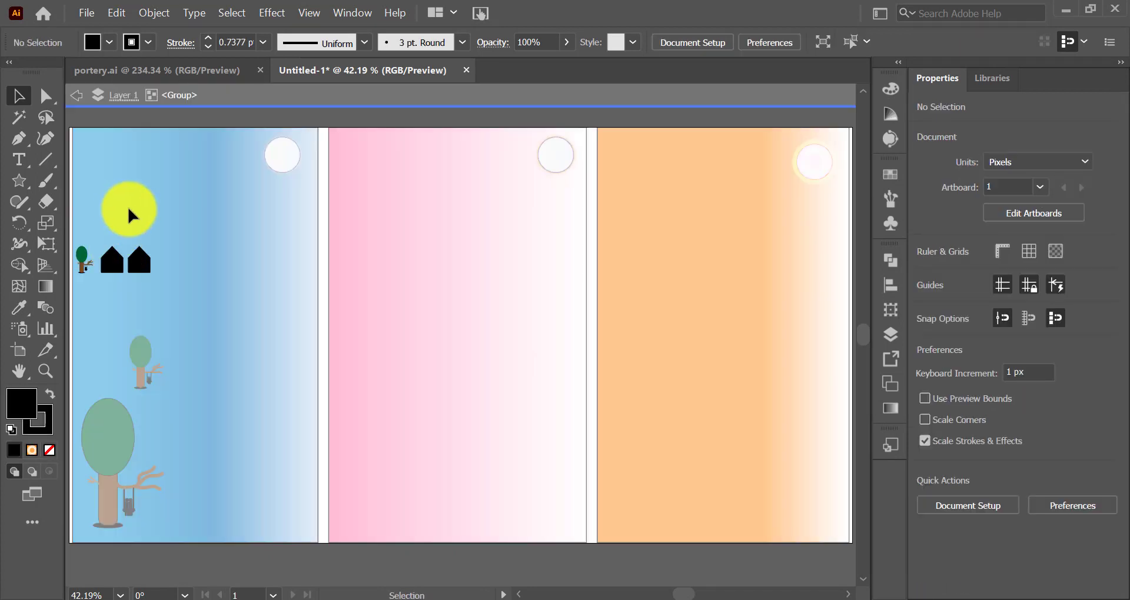
{"action": "key", "text": "ctrl+z"}
{"action": "left_click_drag", "start_coordinate": [281, 528], "coordinate": [111, 171]}
{"action": "mouse_move", "coordinate": [152, 319]}
{"action": "left_mouse_down"}
{"action": "mouse_move", "coordinate": [126, 328]}
{"action": "mouse_move", "coordinate": [230, 305]}
{"action": "mouse_move", "coordinate": [274, 368]}
{"action": "mouse_move", "coordinate": [194, 409]}
{"action": "mouse_move", "coordinate": [277, 471]}
{"action": "mouse_move", "coordinate": [277, 507]}
{"action": "left_mouse_up"}
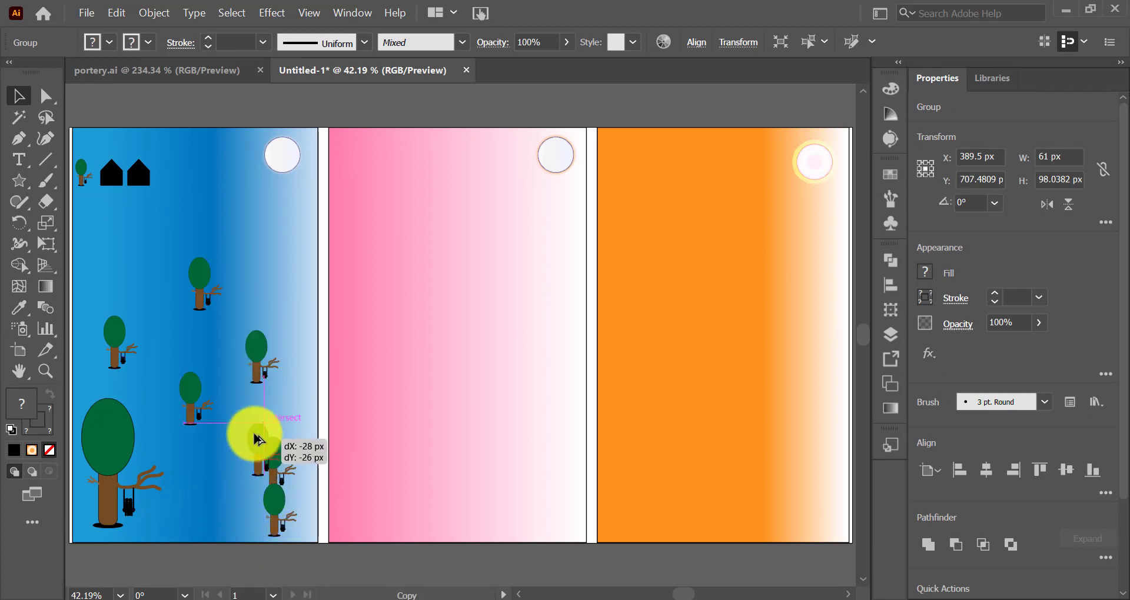
{"action": "left_click_drag", "start_coordinate": [273, 456], "coordinate": [293, 272]}
Enlarge a tree copy to full size at the bottom right and move the houses down
{"action": "left_click", "coordinate": [273, 503]}
{"action": "left_click_drag", "start_coordinate": [259, 480], "coordinate": [218, 411]}
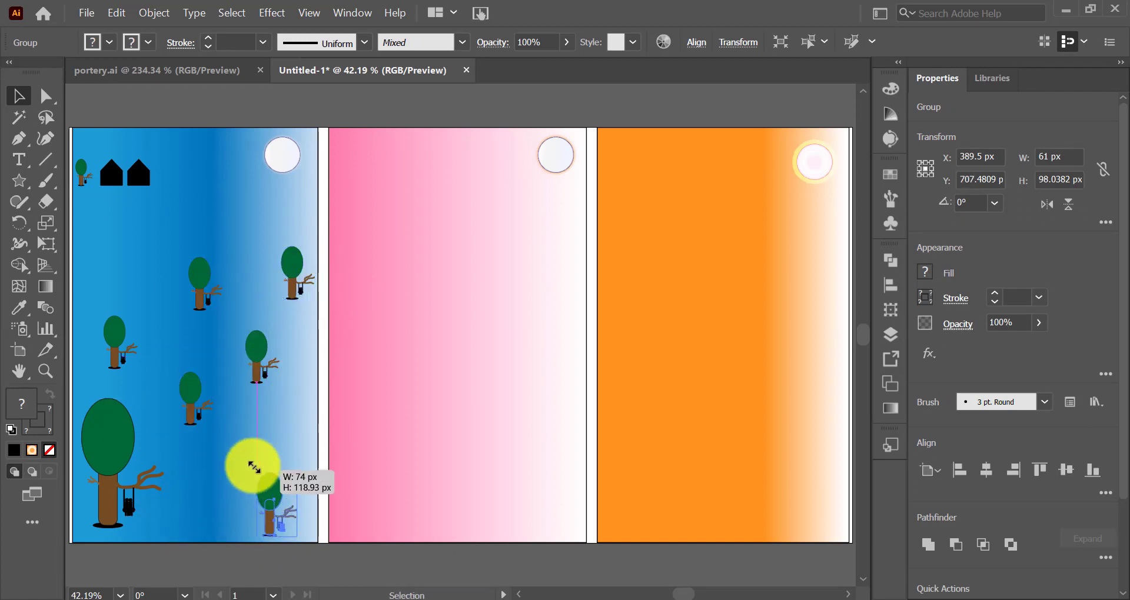
{"action": "left_click_drag", "start_coordinate": [245, 456], "coordinate": [259, 460]}
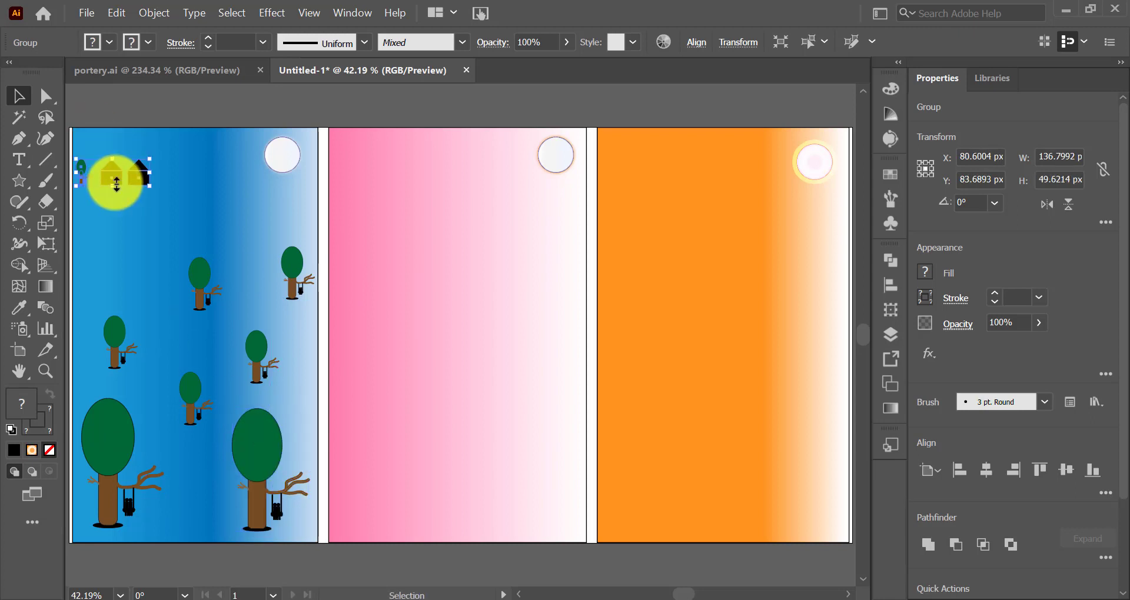
{"action": "mouse_move", "coordinate": [112, 173]}
{"action": "left_mouse_down"}
{"action": "mouse_move", "coordinate": [196, 334]}
{"action": "mouse_move", "coordinate": [197, 282]}
{"action": "mouse_move", "coordinate": [169, 264]}
{"action": "mouse_move", "coordinate": [200, 323]}
{"action": "mouse_move", "coordinate": [235, 270]}
{"action": "left_mouse_up"}
{"action": "left_click", "coordinate": [256, 242]}
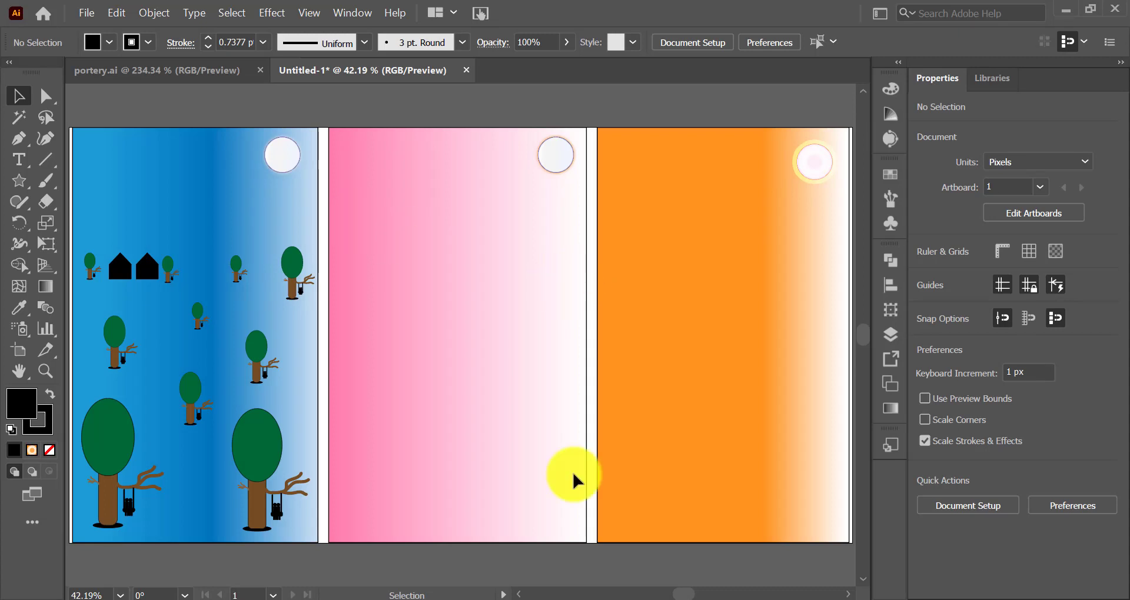
Draw two parallel diagonal lines across the pink panel with the Line Segment tool
{"action": "left_click", "coordinate": [18, 178]}
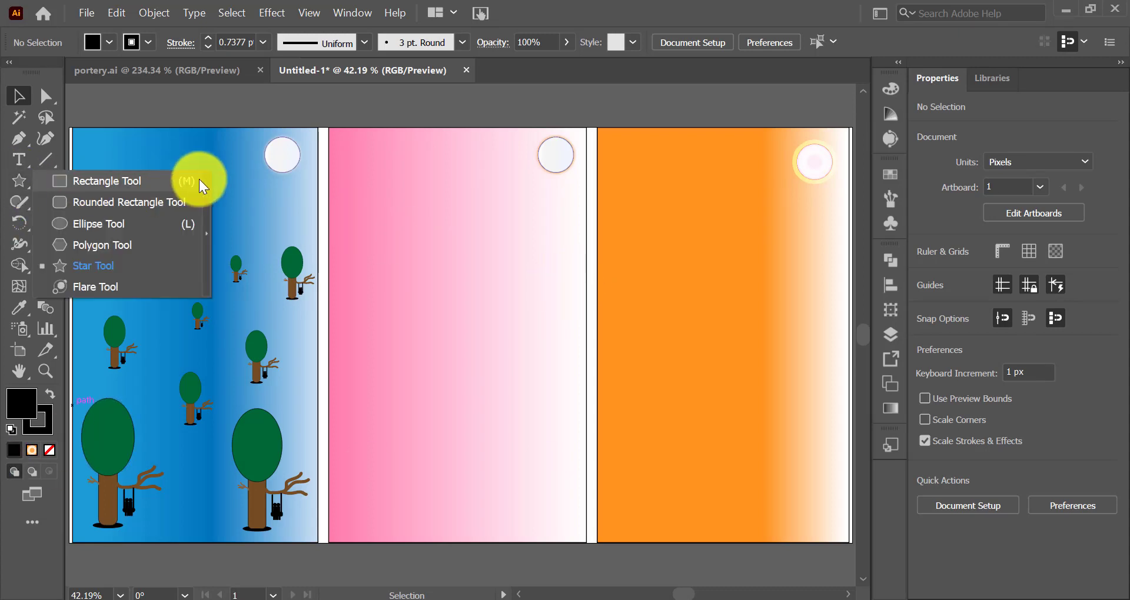
{"action": "key", "text": "backslash"}
{"action": "left_click_drag", "start_coordinate": [366, 539], "coordinate": [586, 256]}
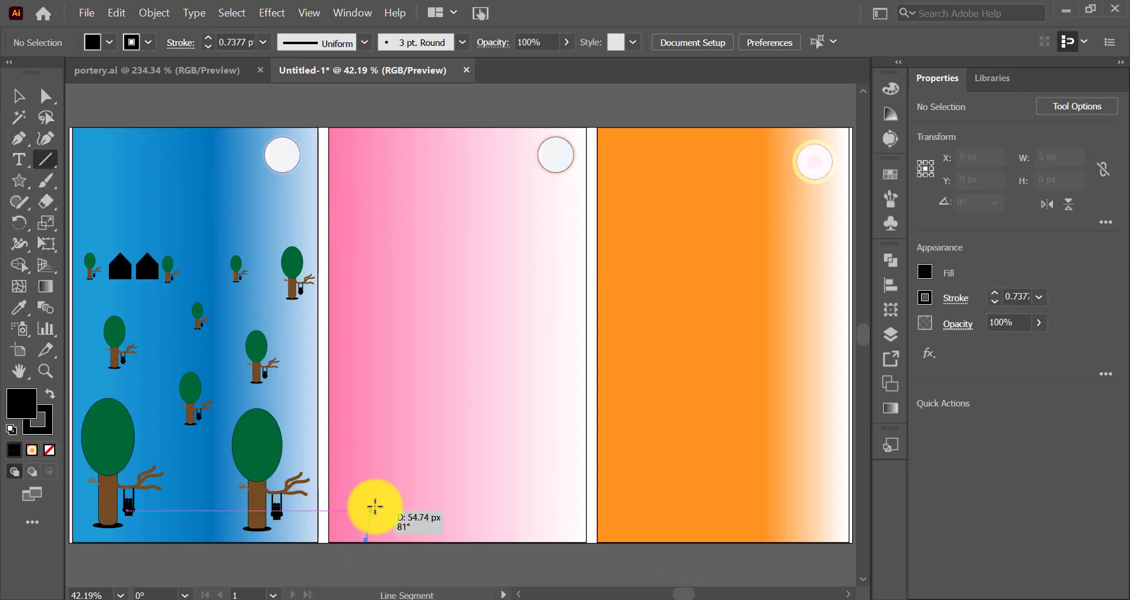
{"action": "left_click", "coordinate": [459, 543]}
{"action": "key", "text": "Escape"}
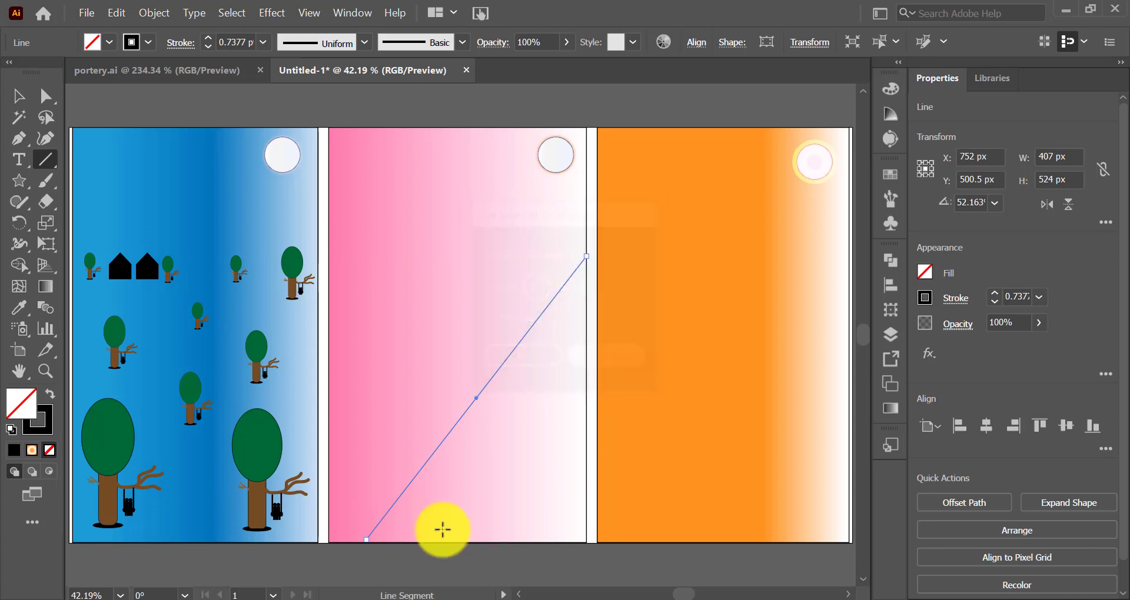
{"action": "left_click_drag", "start_coordinate": [477, 541], "coordinate": [587, 372]}
Adjust both diagonals to start at the bottom and end at the panel's right edge
{"action": "left_click", "coordinate": [19, 96]}
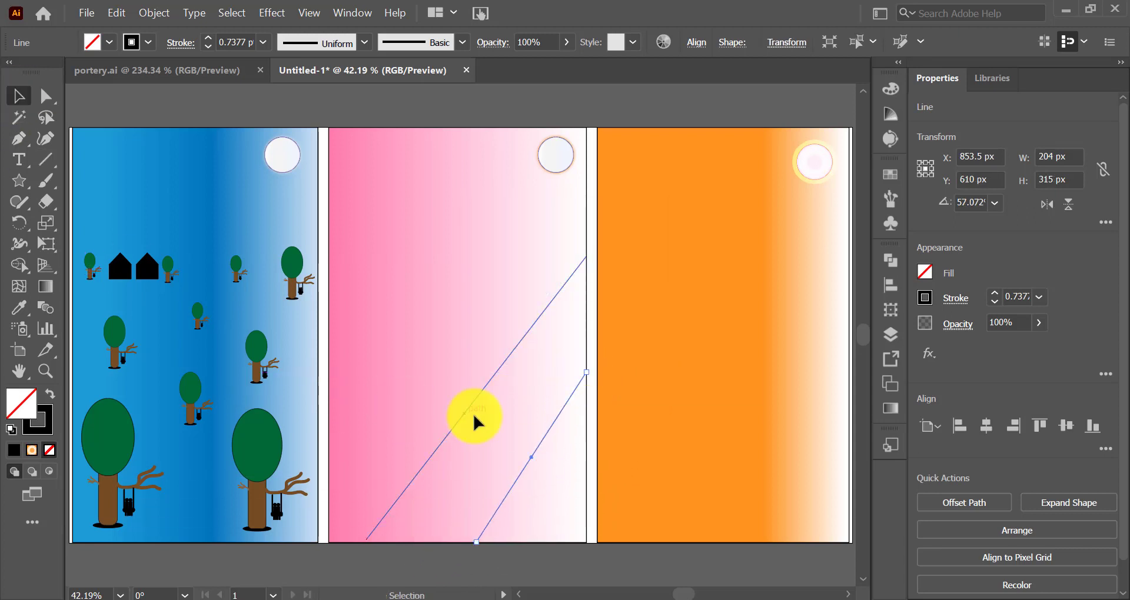
{"action": "left_click_drag", "start_coordinate": [436, 395], "coordinate": [434, 405]}
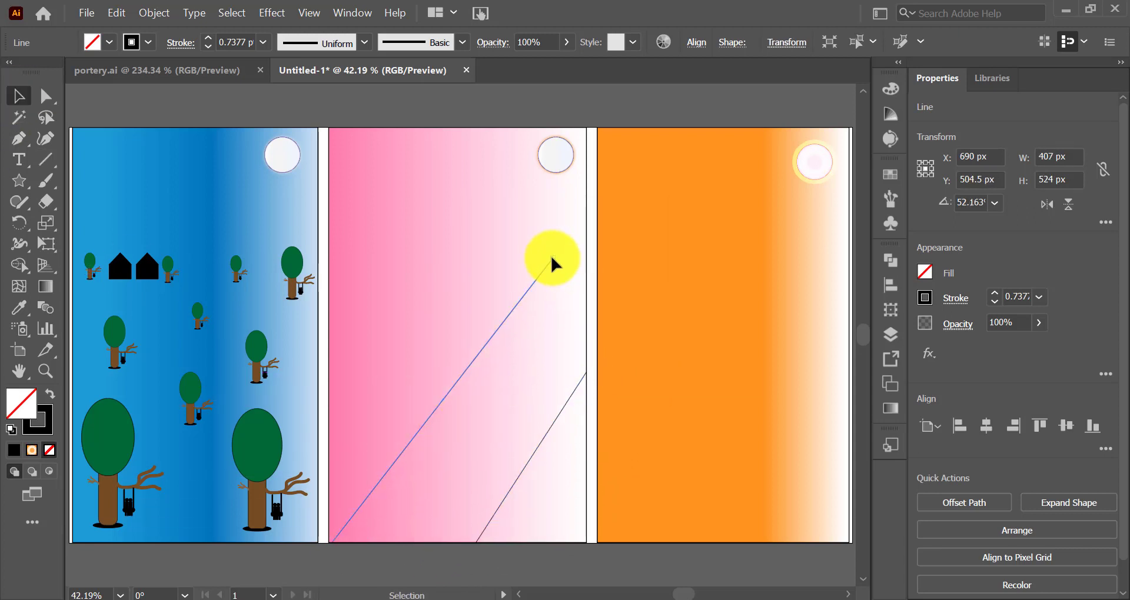
{"action": "left_click_drag", "start_coordinate": [583, 223], "coordinate": [584, 223]}
{"action": "left_click_drag", "start_coordinate": [528, 457], "coordinate": [476, 460]}
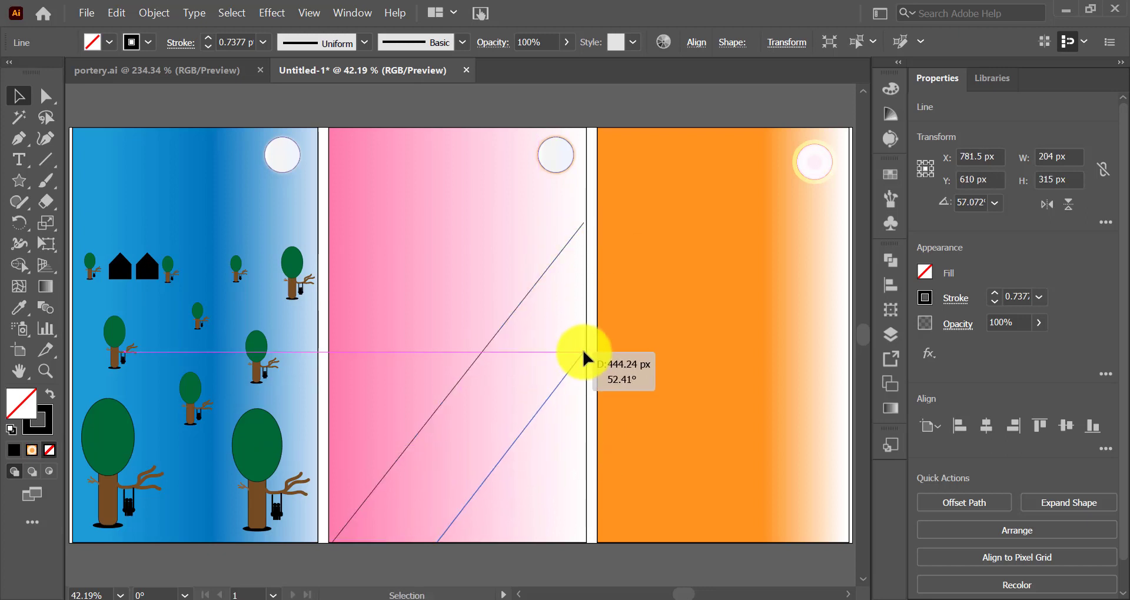
{"action": "left_click_drag", "start_coordinate": [548, 377], "coordinate": [586, 352]}
{"action": "left_click", "coordinate": [436, 282]}
Draw a short bottom line and a vertical line joining the diagonals' upper ends
{"action": "left_click", "coordinate": [45, 159]}
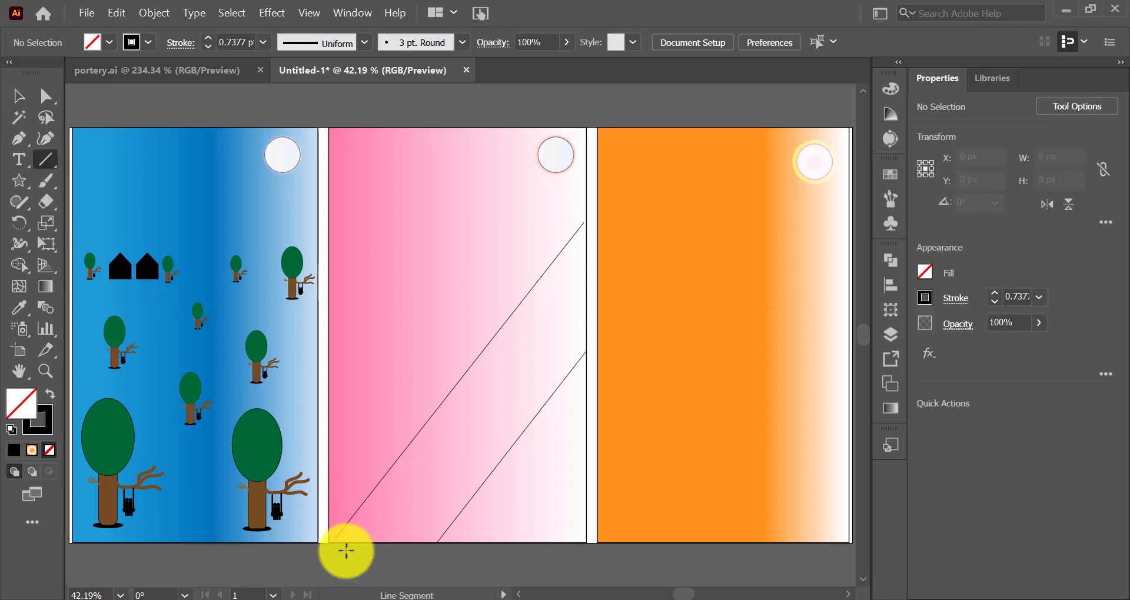
{"action": "left_click_drag", "start_coordinate": [333, 542], "coordinate": [437, 542]}
{"action": "left_click_drag", "start_coordinate": [584, 223], "coordinate": [586, 351]}
{"action": "key", "text": "v"}
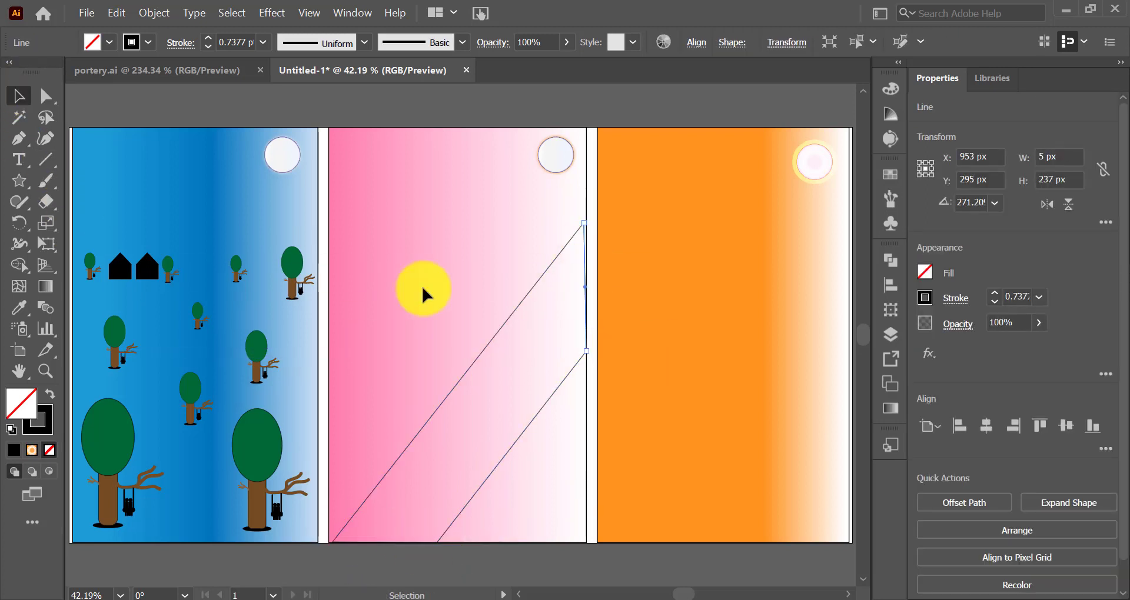
{"action": "left_click", "coordinate": [480, 399]}
{"action": "left_click", "coordinate": [464, 373]}
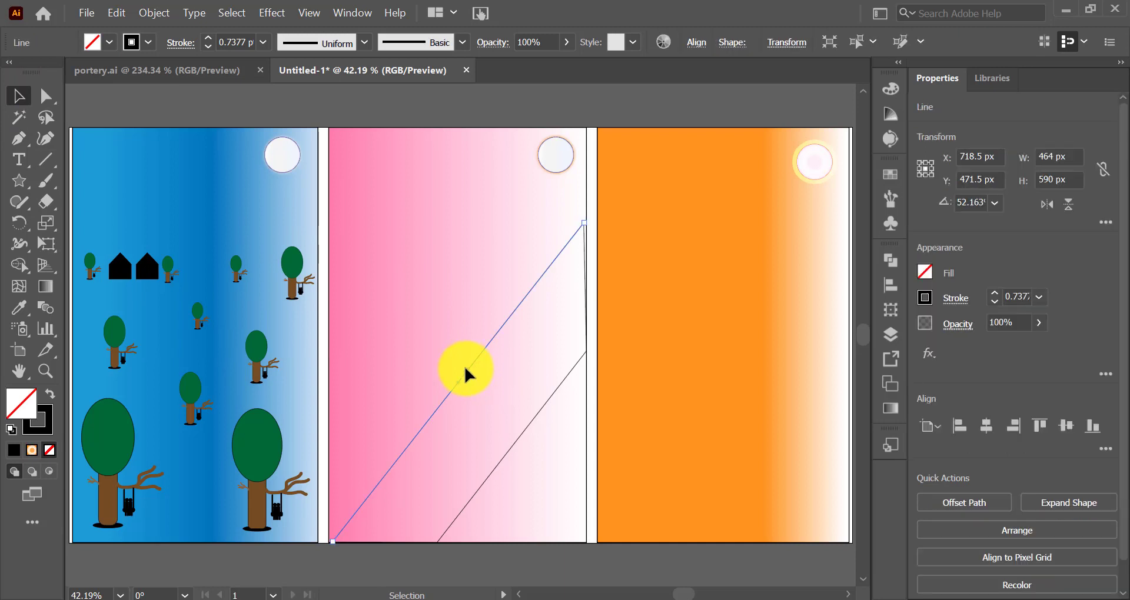
{"action": "left_click", "coordinate": [357, 542], "text": "shift"}
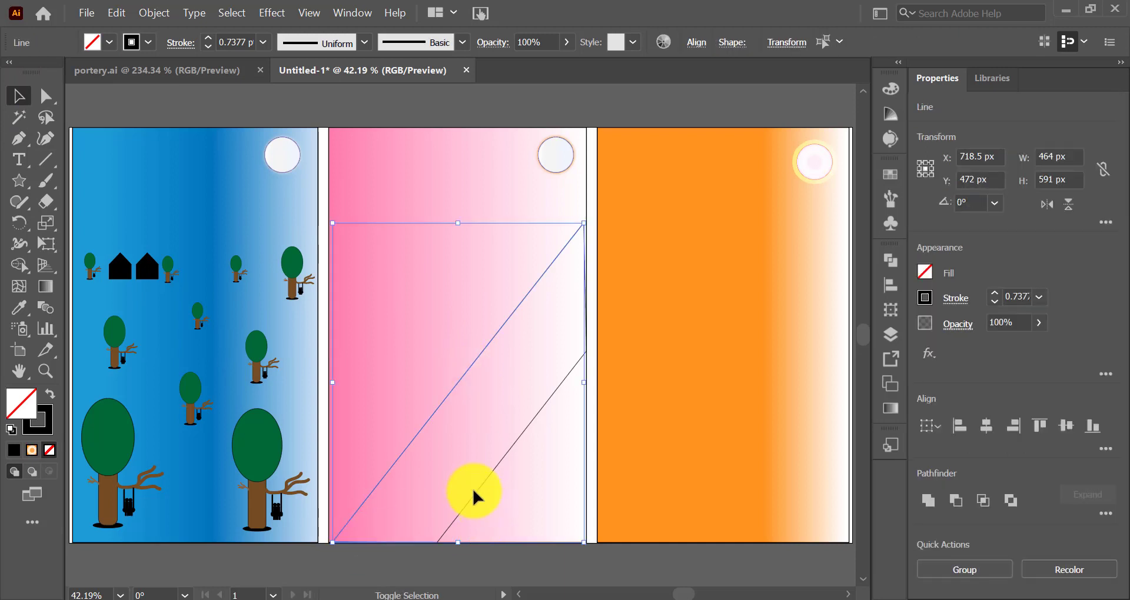
{"action": "left_click", "coordinate": [582, 248], "text": "shift"}
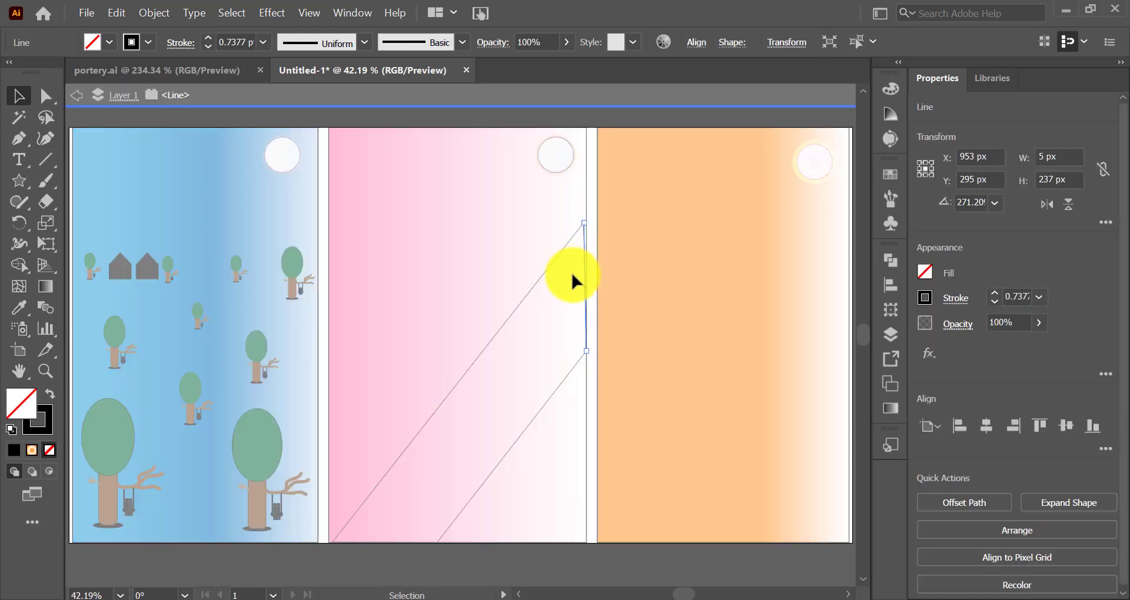
{"action": "left_click", "coordinate": [579, 227]}
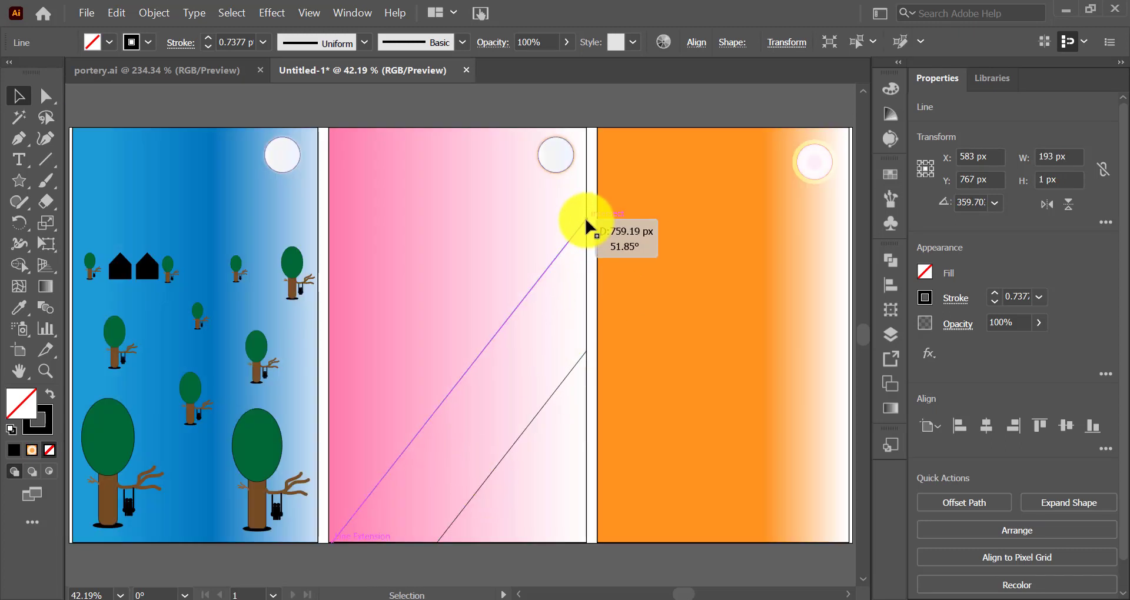
{"action": "left_click", "coordinate": [386, 551]}
Turn the short line into a vertical connector between the diagonals at the right edge
{"action": "mouse_move", "coordinate": [387, 542]}
{"action": "left_mouse_down"}
{"action": "mouse_move", "coordinate": [569, 255]}
{"action": "mouse_move", "coordinate": [575, 330]}
{"action": "left_mouse_up"}
{"action": "left_click_drag", "start_coordinate": [575, 262], "coordinate": [588, 265]}
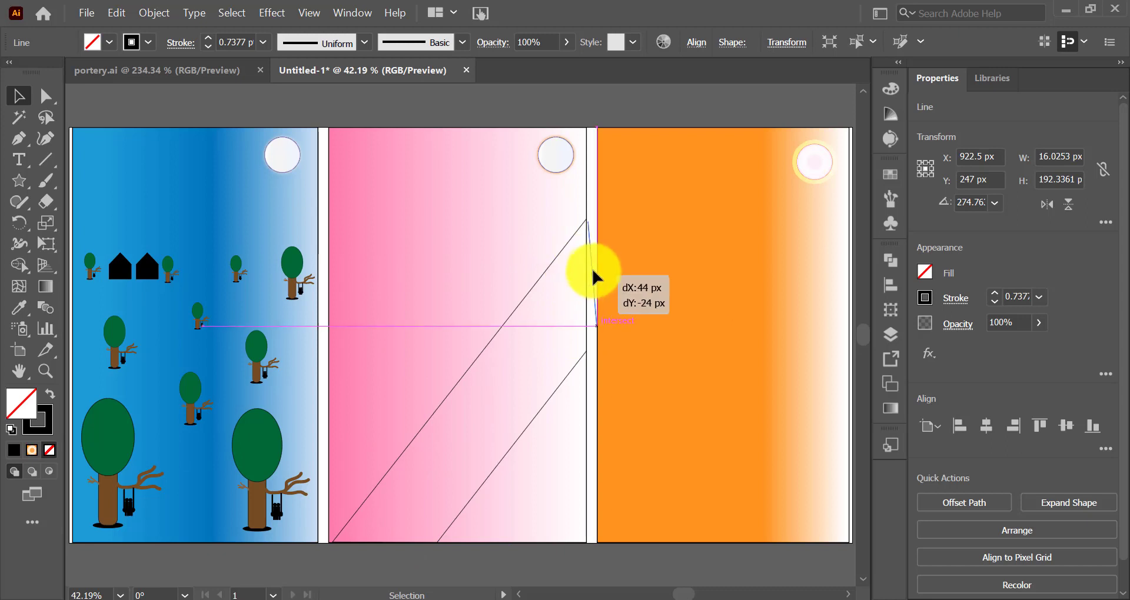
{"action": "left_click_drag", "start_coordinate": [591, 318], "coordinate": [581, 351]}
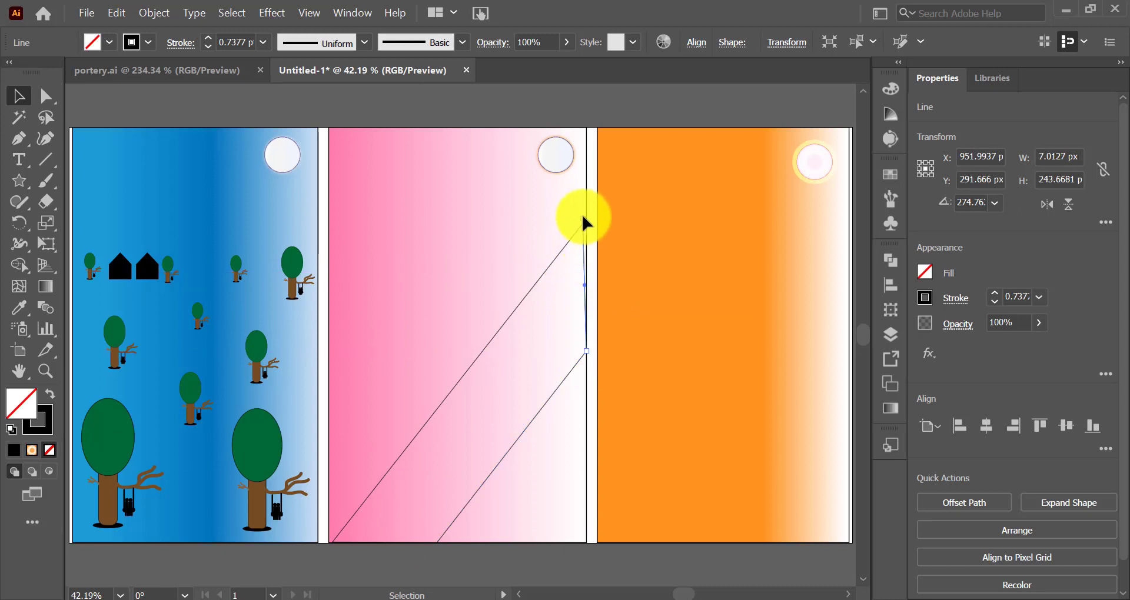
{"action": "left_click_drag", "start_coordinate": [580, 210], "coordinate": [586, 223]}
{"action": "left_click", "coordinate": [531, 388]}
{"action": "left_click_drag", "start_coordinate": [531, 389], "coordinate": [520, 485]}
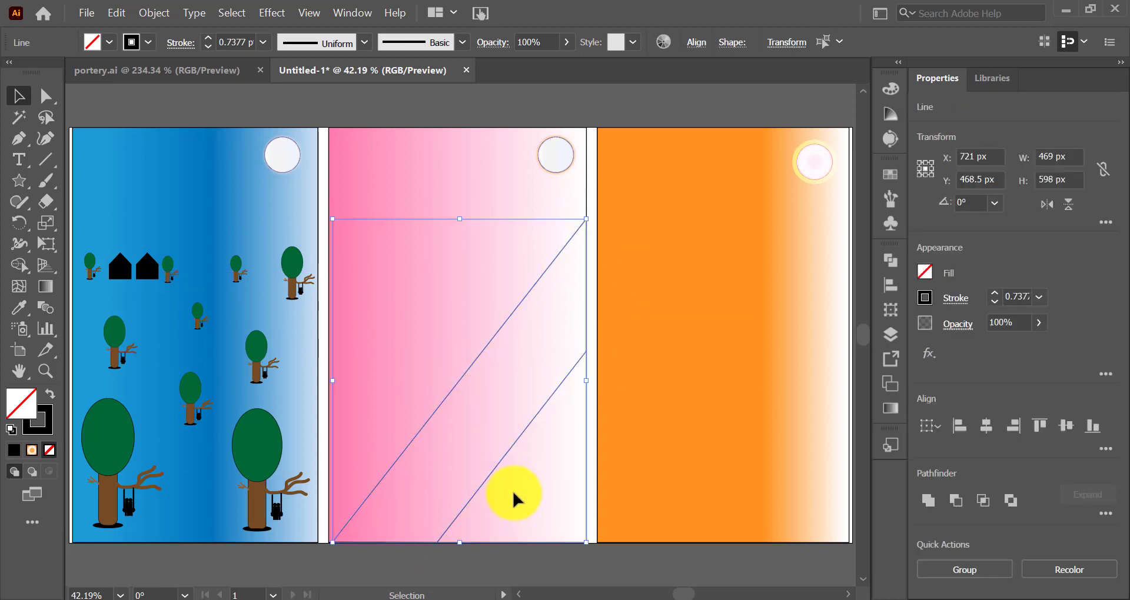
Copy a small tree from the blue panel onto the pink panel, enlarged
{"action": "left_click", "coordinate": [201, 404]}
{"action": "left_click", "coordinate": [201, 403]}
{"action": "mouse_move", "coordinate": [192, 393]}
{"action": "left_mouse_down"}
{"action": "mouse_move", "coordinate": [465, 338]}
{"action": "mouse_move", "coordinate": [343, 230]}
{"action": "mouse_move", "coordinate": [364, 182]}
{"action": "left_mouse_up"}
Ungroup the tree copy, remove its swing, and shrink the tree
{"action": "right_click", "coordinate": [465, 282]}
{"action": "left_click", "coordinate": [518, 439]}
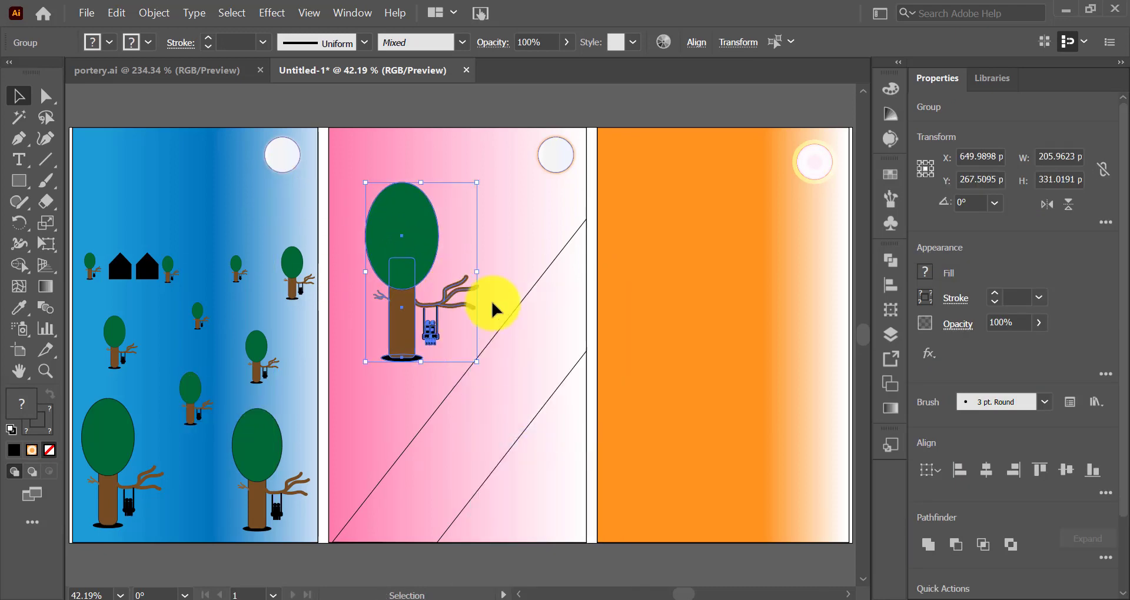
{"action": "left_click", "coordinate": [433, 326]}
{"action": "right_click", "coordinate": [435, 331]}
{"action": "left_click", "coordinate": [477, 157]}
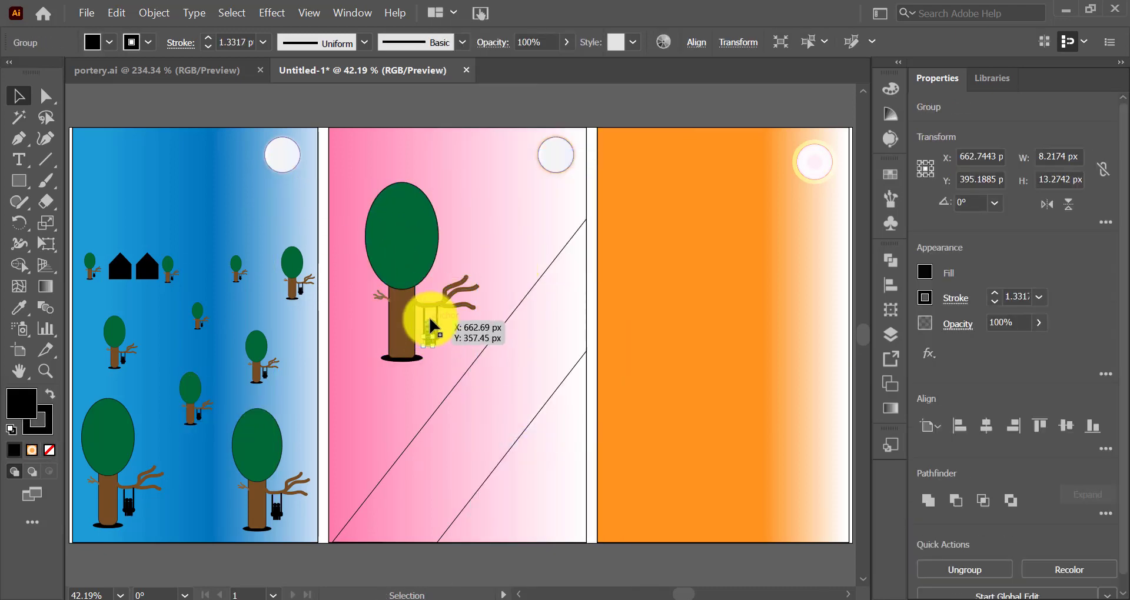
{"action": "mouse_move", "coordinate": [433, 327]}
{"action": "left_mouse_down"}
{"action": "mouse_move", "coordinate": [431, 312]}
{"action": "mouse_move", "coordinate": [432, 343]}
{"action": "mouse_move", "coordinate": [430, 331]}
{"action": "left_mouse_up"}
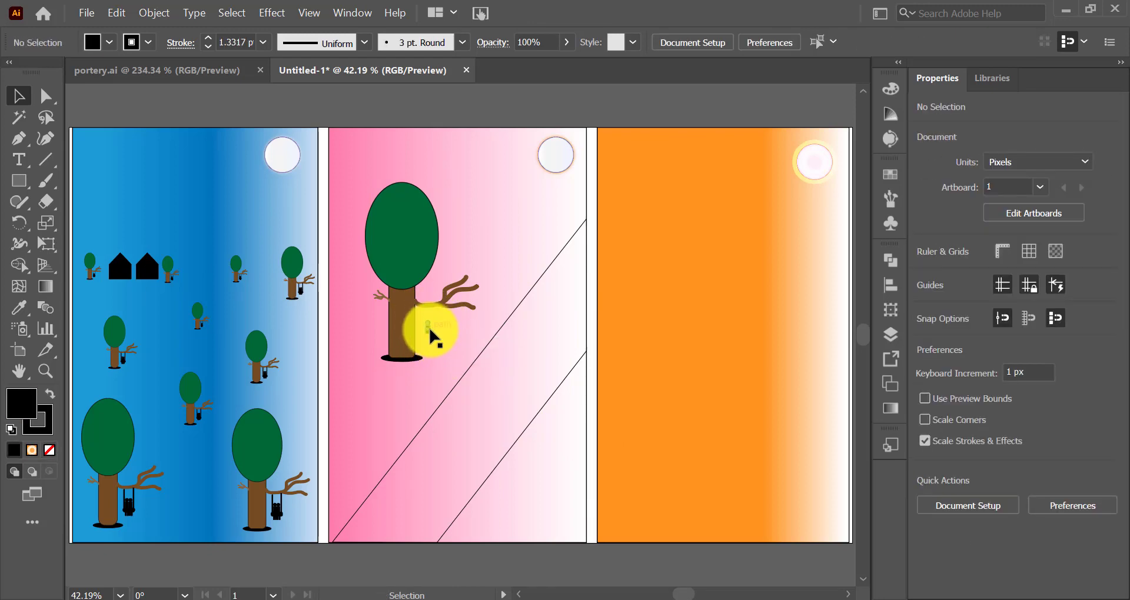
{"action": "left_click", "coordinate": [434, 197]}
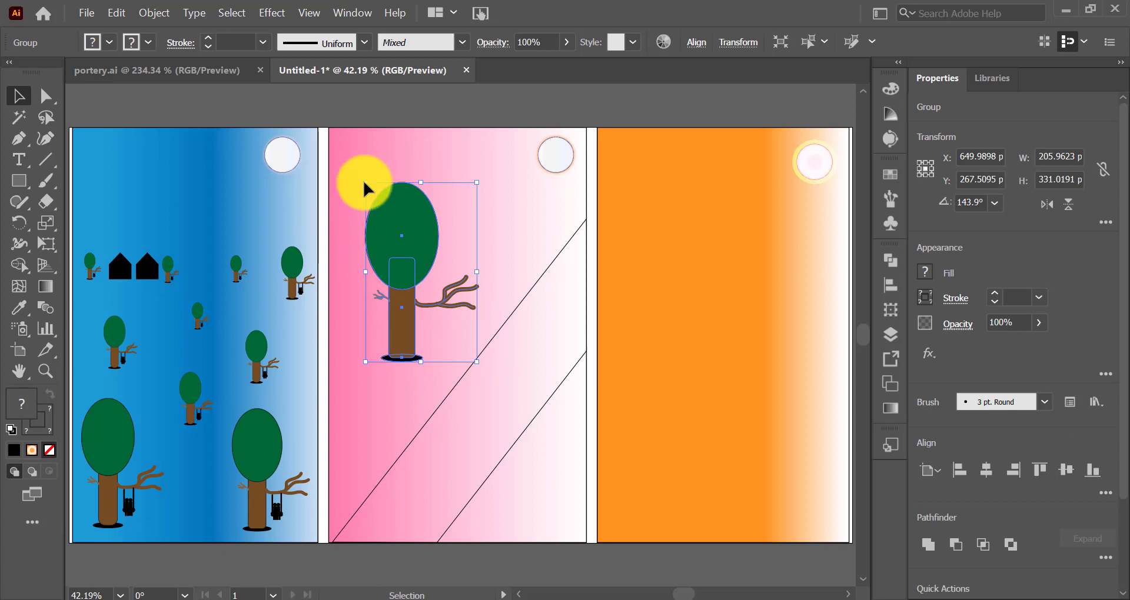
{"action": "mouse_move", "coordinate": [363, 178]}
{"action": "left_mouse_down"}
{"action": "mouse_move", "coordinate": [442, 306]}
{"action": "mouse_move", "coordinate": [345, 443]}
{"action": "mouse_move", "coordinate": [356, 455]}
{"action": "mouse_move", "coordinate": [332, 360]}
{"action": "left_mouse_up"}
Place progressively smaller tree copies up along the upper diagonal
{"action": "left_click_drag", "start_coordinate": [367, 429], "coordinate": [434, 339]}
{"action": "left_click_drag", "start_coordinate": [398, 272], "coordinate": [420, 306]}
{"action": "mouse_move", "coordinate": [429, 356]}
{"action": "left_mouse_down"}
{"action": "mouse_move", "coordinate": [420, 353]}
{"action": "mouse_move", "coordinate": [498, 277]}
{"action": "left_mouse_up"}
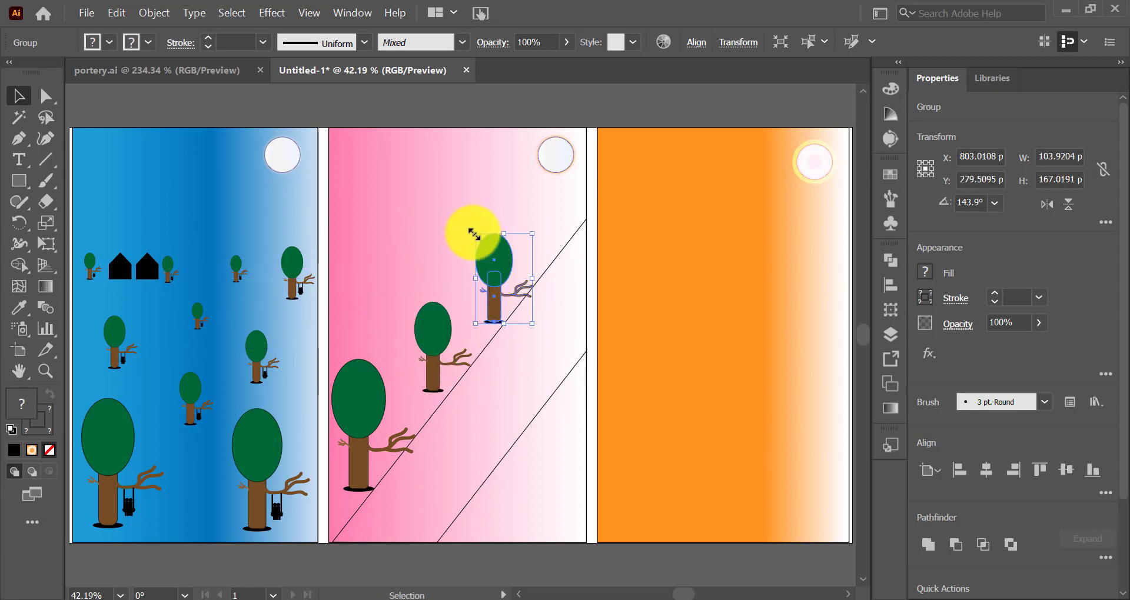
{"action": "mouse_move", "coordinate": [476, 232]}
{"action": "left_mouse_down"}
{"action": "mouse_move", "coordinate": [495, 270]}
{"action": "mouse_move", "coordinate": [547, 244]}
{"action": "mouse_move", "coordinate": [549, 269]}
{"action": "left_mouse_up"}
{"action": "left_click_drag", "start_coordinate": [542, 266], "coordinate": [573, 225]}
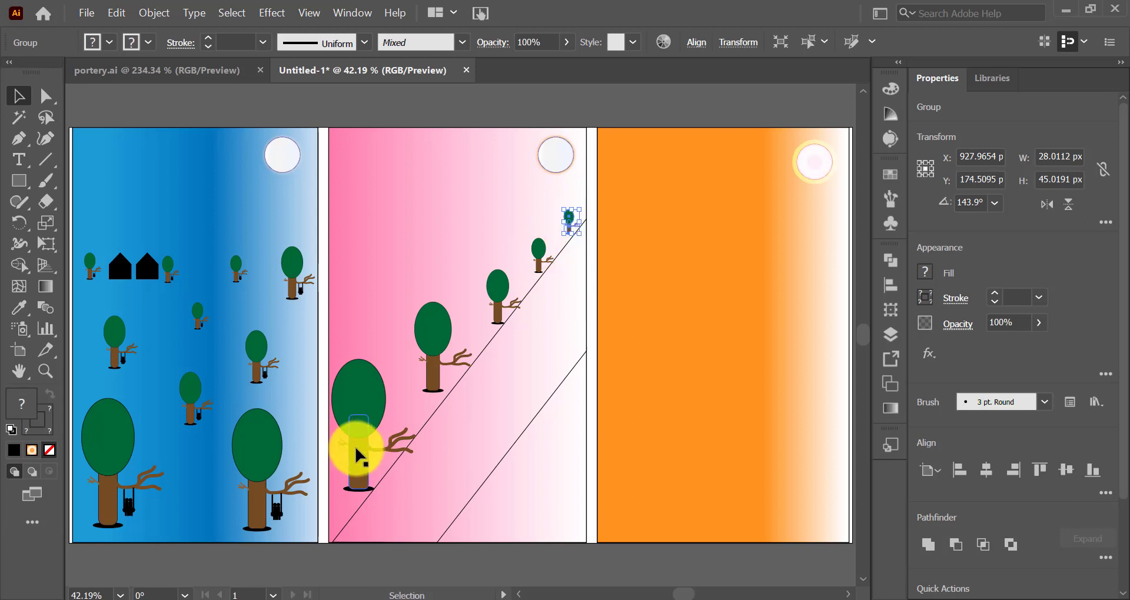
Add small trees between the diagonals and draw a black rounded rectangle near the top
{"action": "left_click_drag", "start_coordinate": [359, 457], "coordinate": [480, 490]}
{"action": "mouse_move", "coordinate": [510, 316]}
{"action": "left_mouse_down"}
{"action": "mouse_move", "coordinate": [547, 396]}
{"action": "mouse_move", "coordinate": [542, 412]}
{"action": "left_mouse_up"}
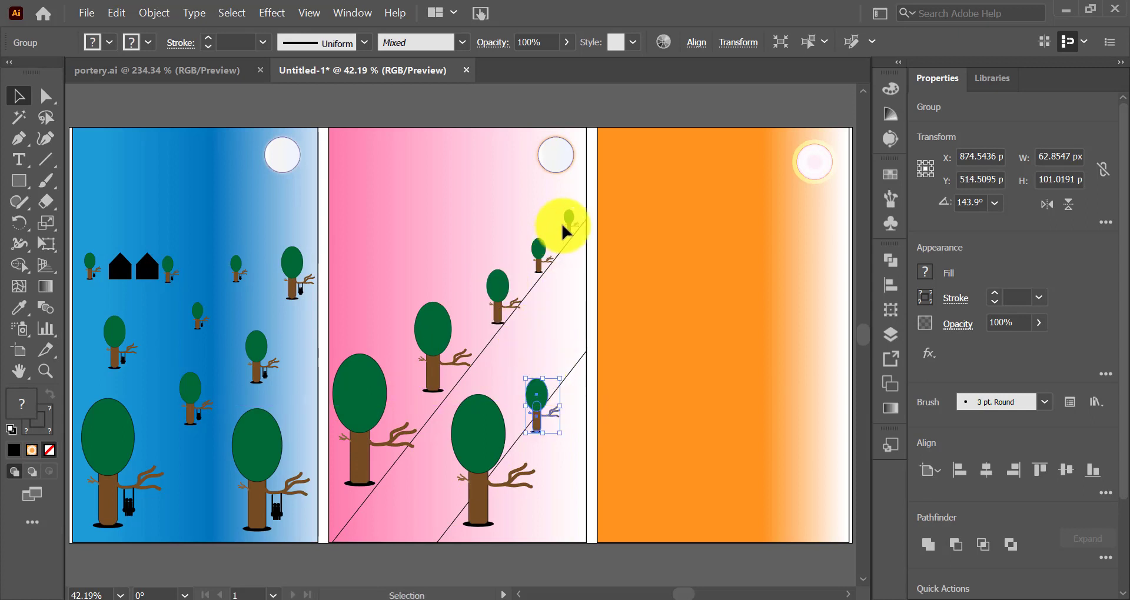
{"action": "left_click_drag", "start_coordinate": [541, 256], "coordinate": [575, 359]}
{"action": "left_click", "coordinate": [450, 228]}
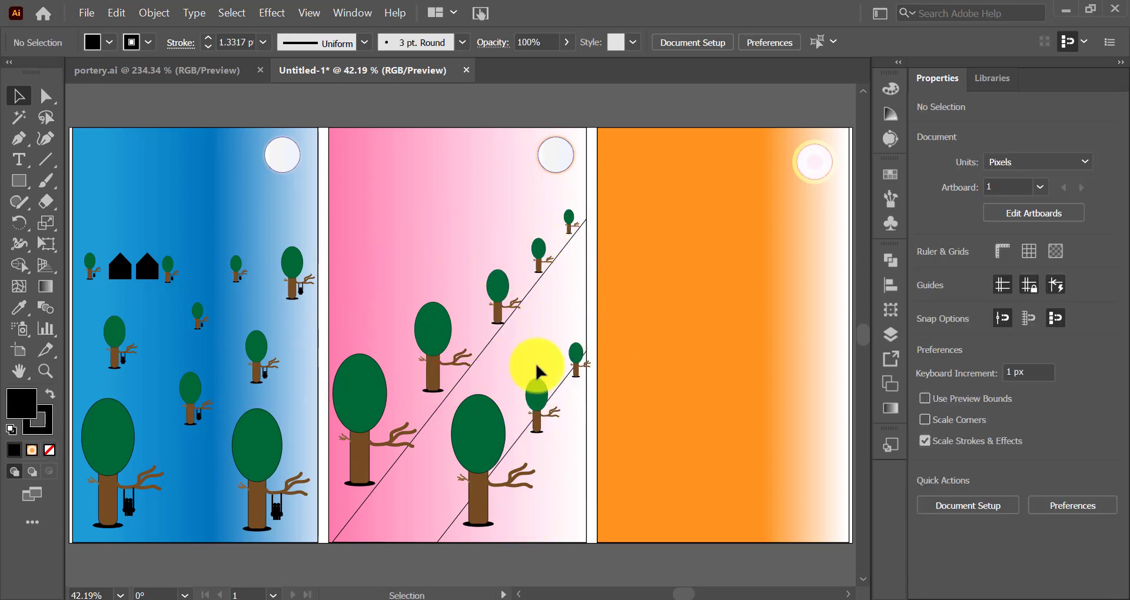
{"action": "left_click_drag", "start_coordinate": [15, 188], "coordinate": [64, 200]}
{"action": "left_click_drag", "start_coordinate": [400, 199], "coordinate": [475, 241]}
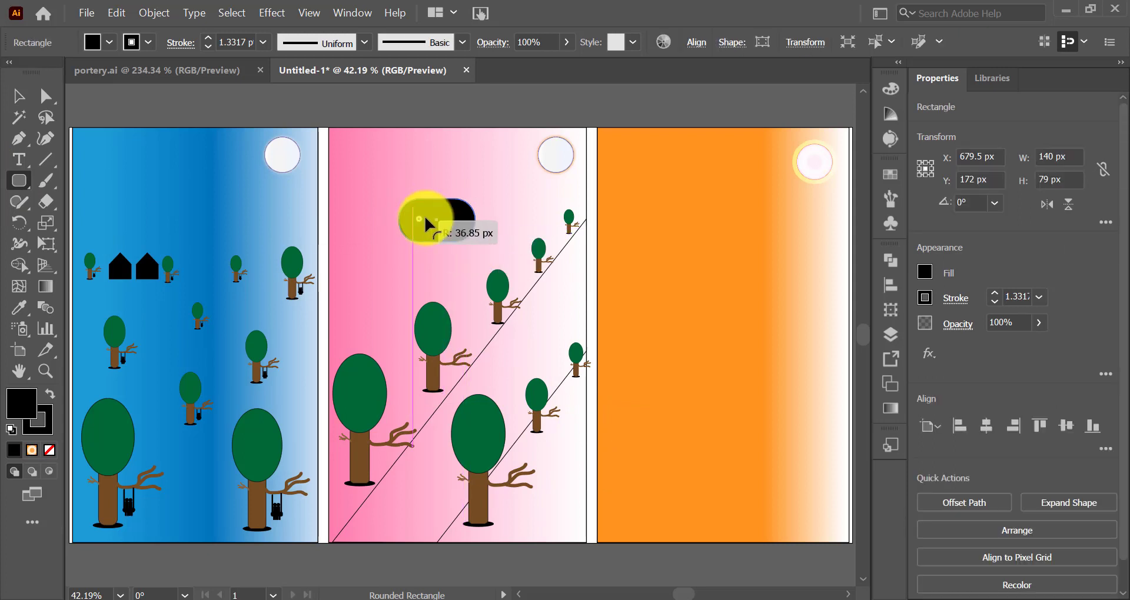
Round the rectangle into a dome and draw a small ellipse beneath it
{"action": "left_click", "coordinate": [21, 106]}
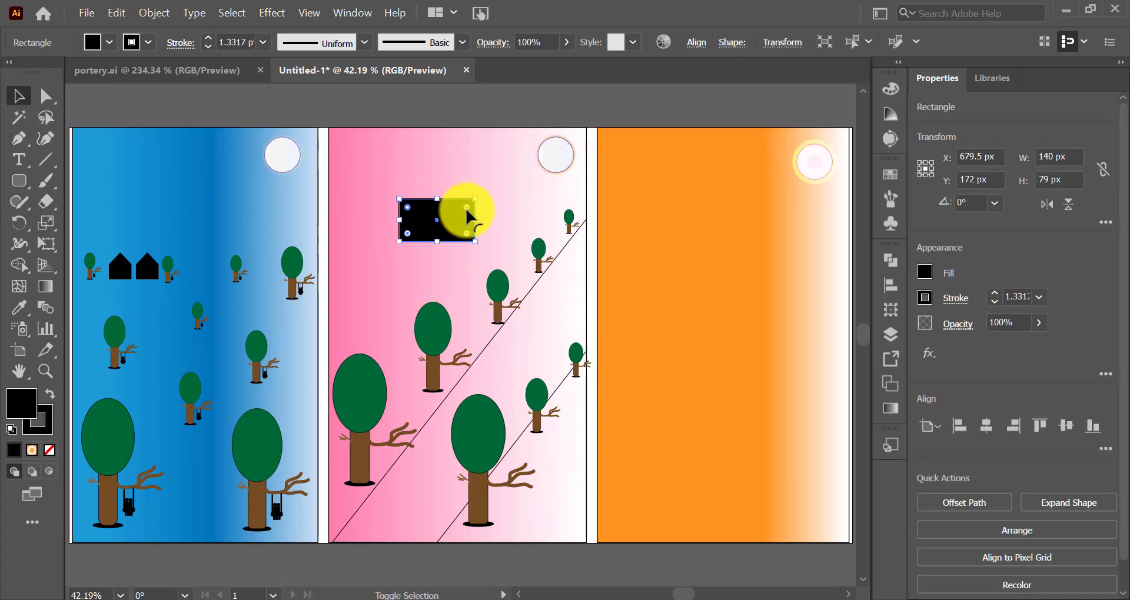
{"action": "left_click_drag", "start_coordinate": [448, 230], "coordinate": [451, 229]}
{"action": "key", "text": "ctrl+shift+a"}
{"action": "left_click_drag", "start_coordinate": [19, 181], "coordinate": [89, 224]}
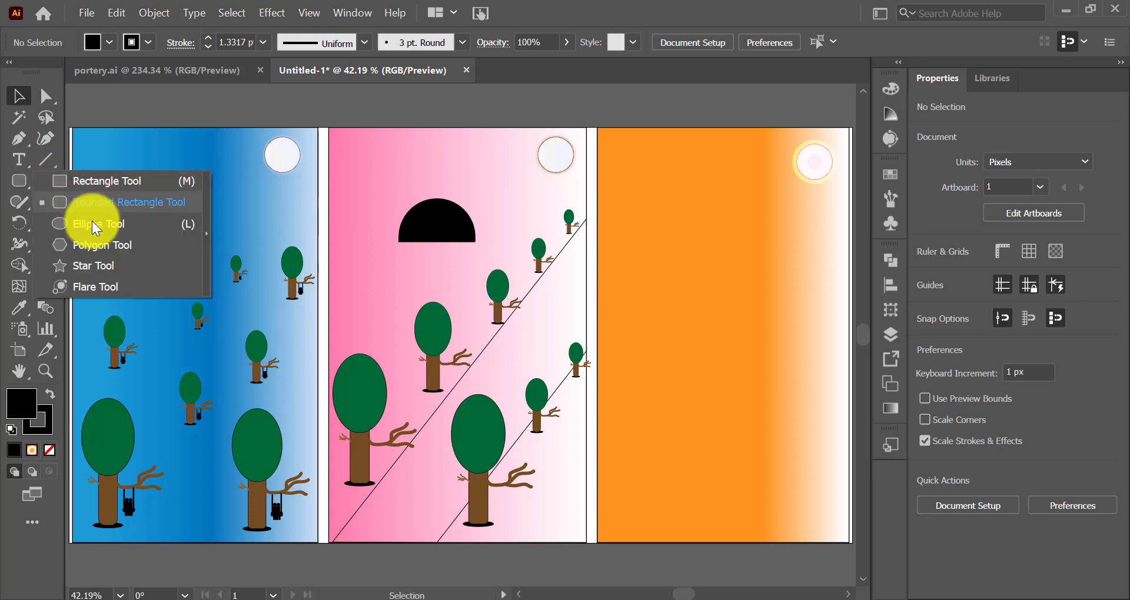
{"action": "mouse_move", "coordinate": [396, 248]}
{"action": "left_mouse_down"}
{"action": "mouse_move", "coordinate": [411, 260]}
{"action": "mouse_move", "coordinate": [456, 250]}
{"action": "left_mouse_up"}
{"action": "left_click", "coordinate": [18, 96]}
Send the ellipses behind the dome, group them, and shrink the group onto the upper slide line
{"action": "left_click", "coordinate": [424, 249], "text": "shift"}
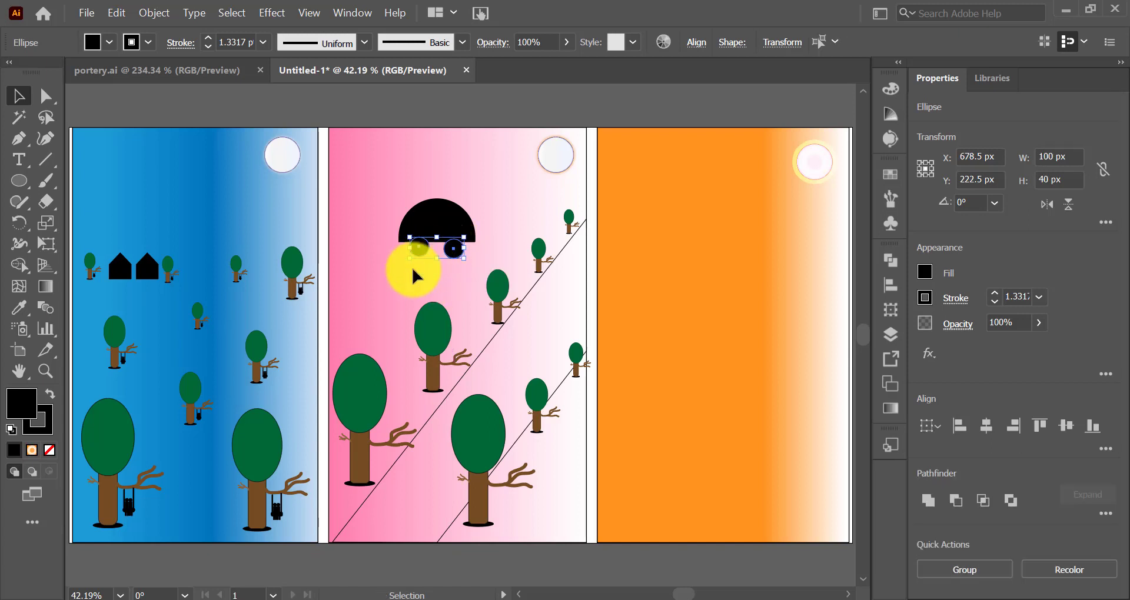
{"action": "left_click", "coordinate": [416, 274]}
{"action": "left_click", "coordinate": [420, 249]}
{"action": "left_click", "coordinate": [454, 248], "text": "shift"}
{"action": "right_click", "coordinate": [454, 244]}
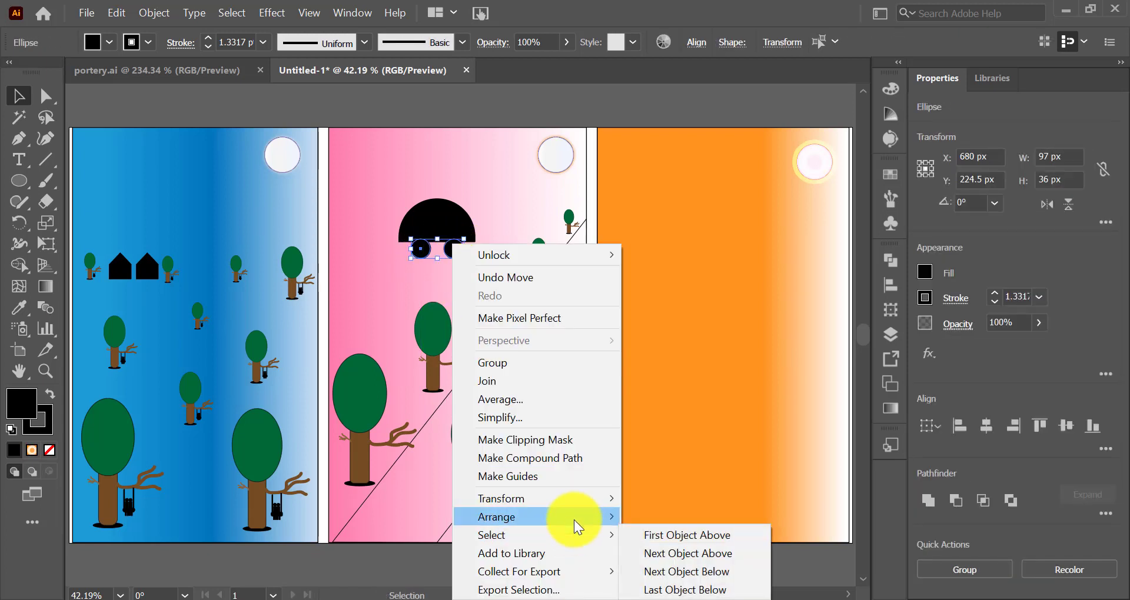
{"action": "left_click", "coordinate": [669, 553]}
{"action": "left_click", "coordinate": [428, 259]}
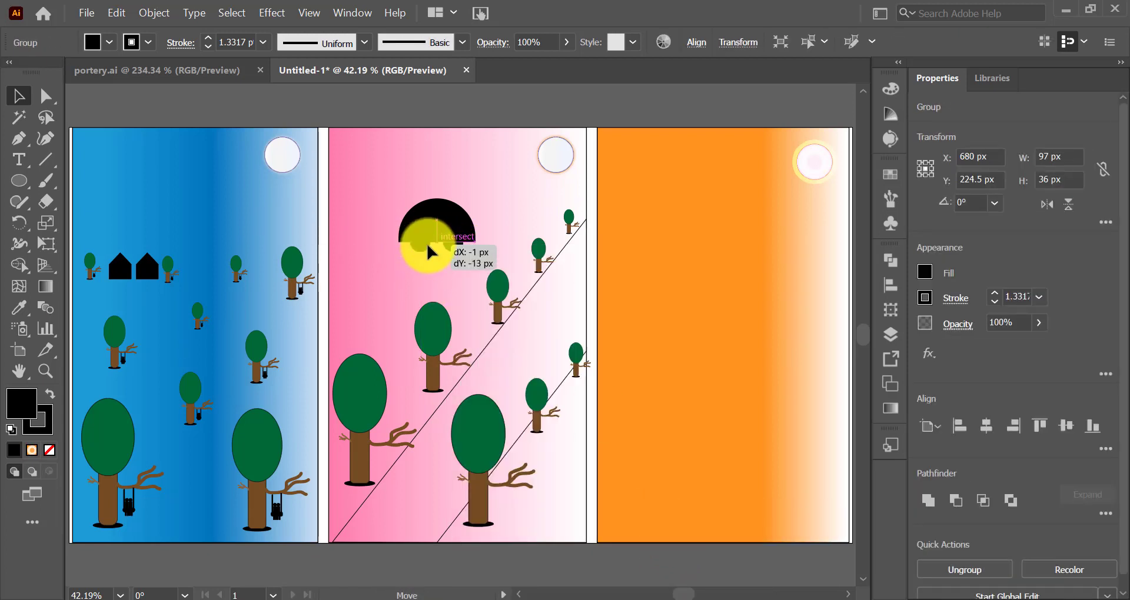
{"action": "mouse_move", "coordinate": [428, 252]}
{"action": "left_mouse_down"}
{"action": "mouse_move", "coordinate": [402, 179]}
{"action": "mouse_move", "coordinate": [541, 359]}
{"action": "left_mouse_up"}
{"action": "mouse_move", "coordinate": [545, 362]}
{"action": "left_mouse_down"}
{"action": "mouse_move", "coordinate": [555, 290]}
{"action": "mouse_move", "coordinate": [352, 518]}
{"action": "mouse_move", "coordinate": [495, 345]}
{"action": "mouse_move", "coordinate": [547, 313]}
{"action": "mouse_move", "coordinate": [575, 270]}
{"action": "left_mouse_up"}
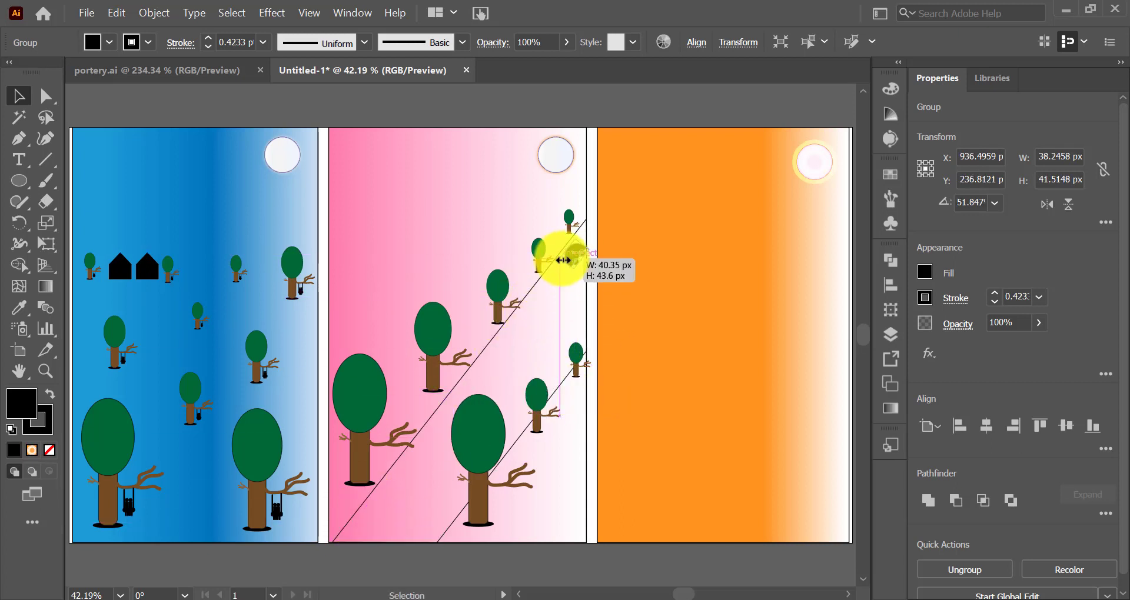
Place several copies of the black dome shape down the pink panel's slide
{"action": "key", "text": "ctrl+equal"}
{"action": "key", "text": "ctrl+equal"}
{"action": "key", "text": "ctrl+equal"}
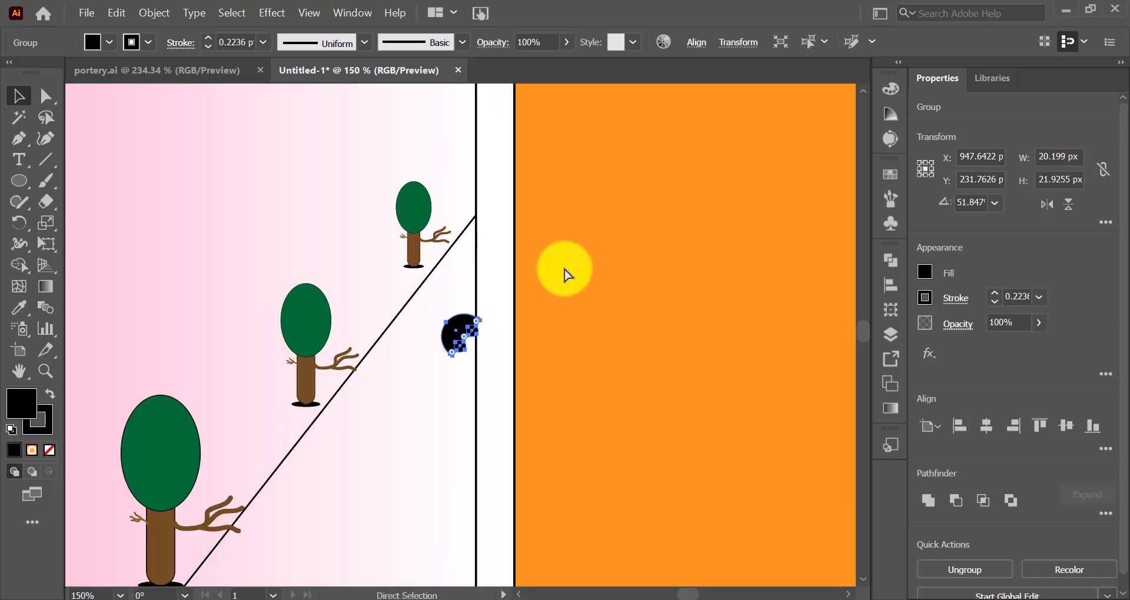
{"action": "key", "text": "ctrl+equal"}
{"action": "left_click", "coordinate": [408, 378]}
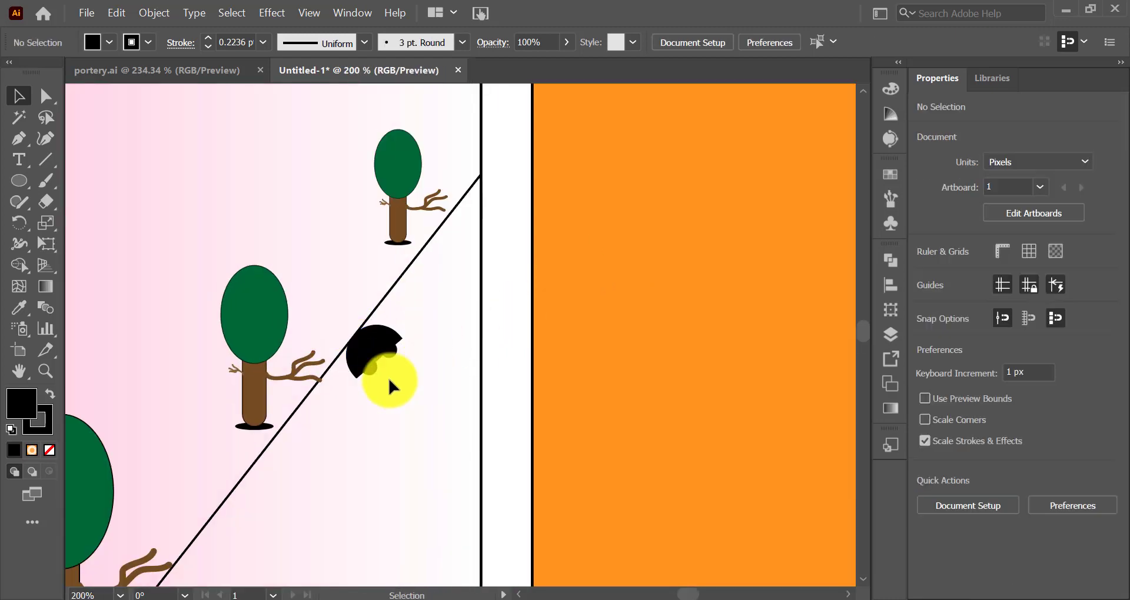
{"action": "left_click_drag", "start_coordinate": [374, 348], "coordinate": [360, 495]}
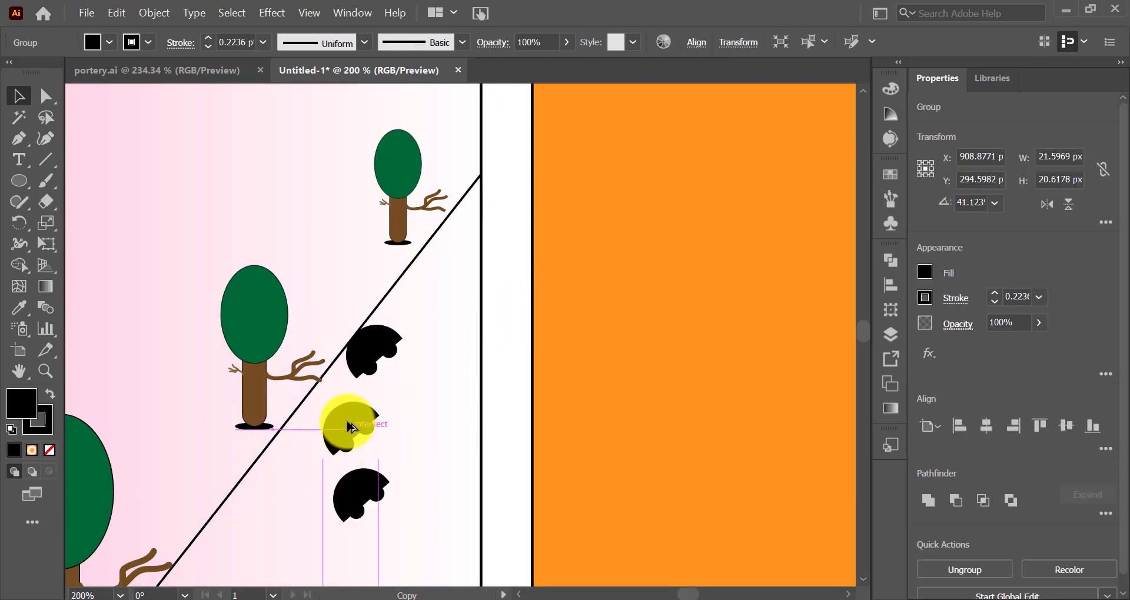
{"action": "left_click_drag", "start_coordinate": [369, 411], "coordinate": [351, 424]}
{"action": "mouse_move", "coordinate": [360, 495]}
{"action": "left_mouse_down"}
{"action": "mouse_move", "coordinate": [277, 509]}
{"action": "mouse_move", "coordinate": [370, 565]}
{"action": "left_mouse_up"}
{"action": "key", "text": "ctrl+alt+0"}
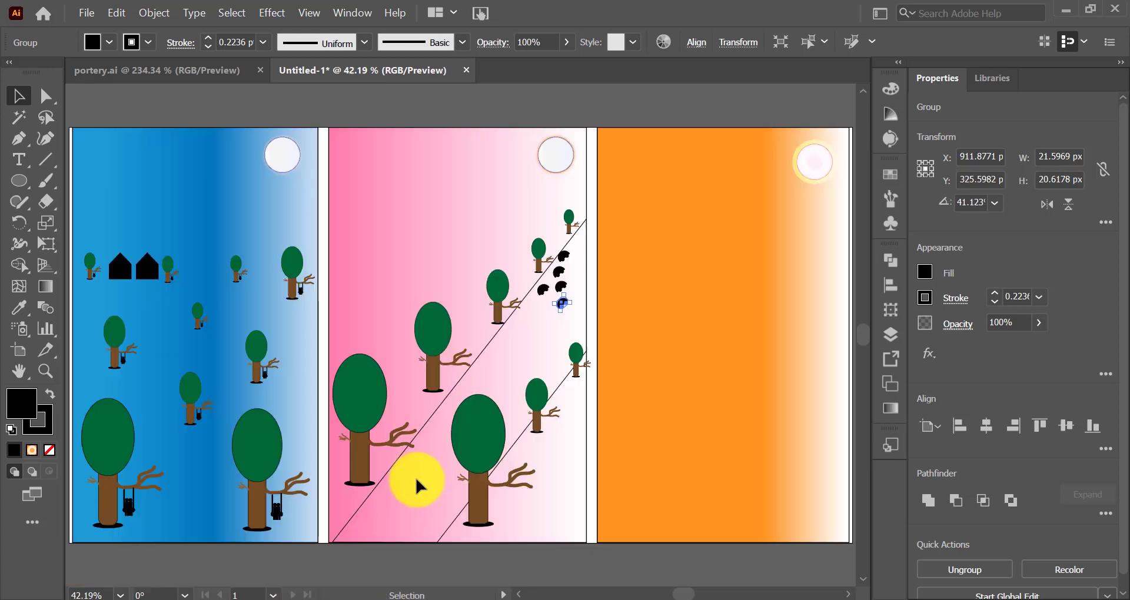
Enlarge a dome copy at the lower left and tilt the mid-slope copy slightly
{"action": "mouse_move", "coordinate": [580, 289]}
{"action": "left_mouse_down"}
{"action": "mouse_move", "coordinate": [388, 500]}
{"action": "mouse_move", "coordinate": [504, 375]}
{"action": "left_mouse_up"}
{"action": "left_click", "coordinate": [398, 508]}
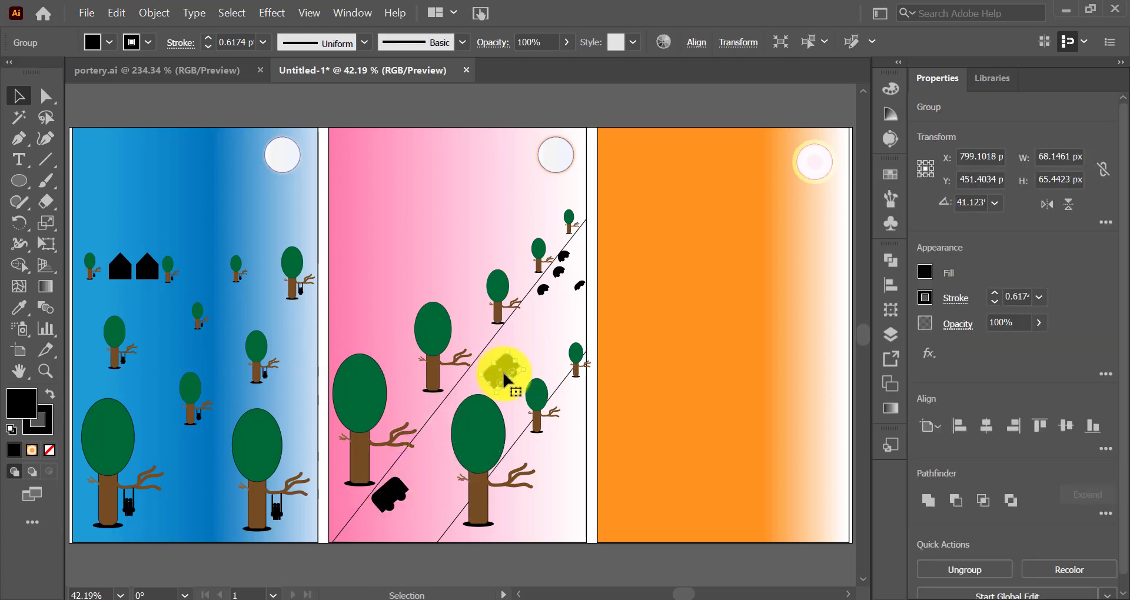
{"action": "left_click", "coordinate": [558, 279]}
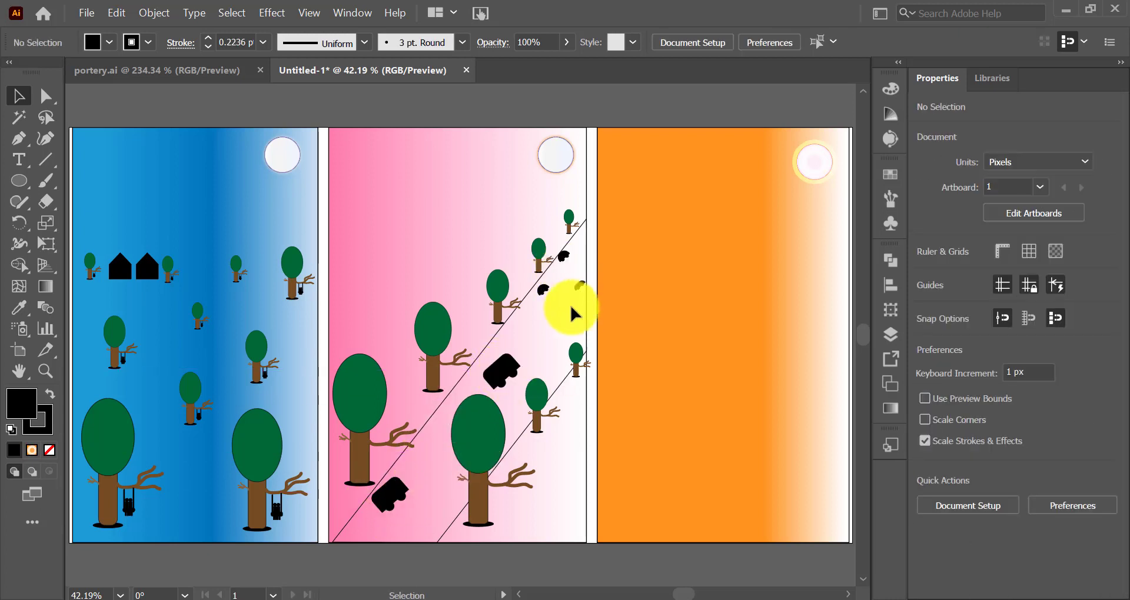
{"action": "left_click", "coordinate": [388, 498]}
{"action": "left_click", "coordinate": [431, 466]}
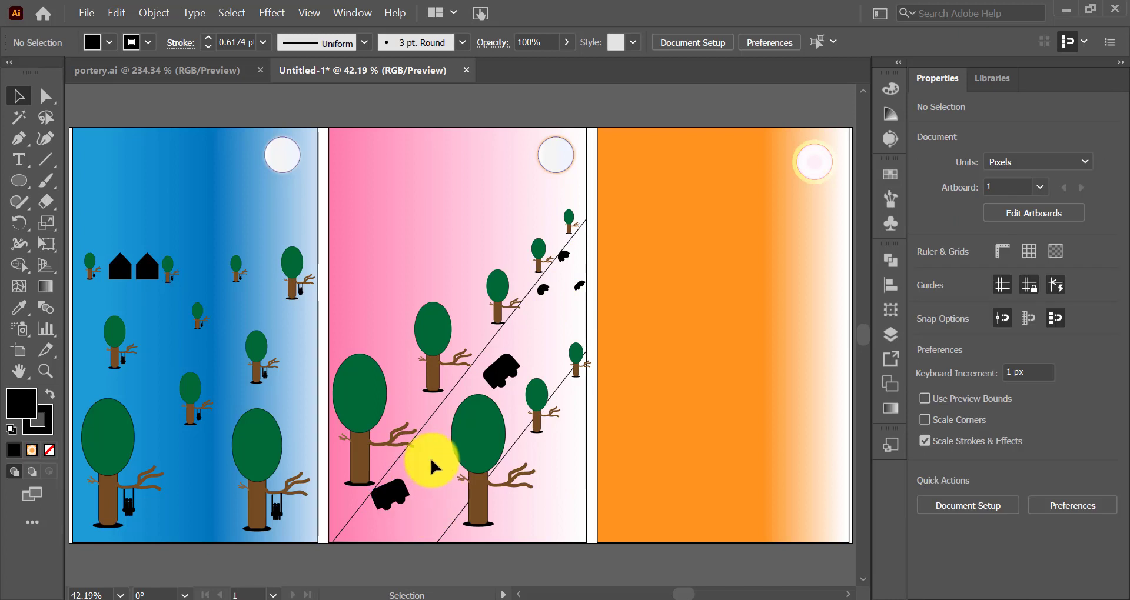
{"action": "left_click", "coordinate": [524, 371]}
{"action": "mouse_move", "coordinate": [527, 375]}
{"action": "left_mouse_down"}
{"action": "mouse_move", "coordinate": [484, 372]}
{"action": "mouse_move", "coordinate": [503, 371]}
{"action": "left_mouse_up"}
{"action": "left_click", "coordinate": [512, 415]}
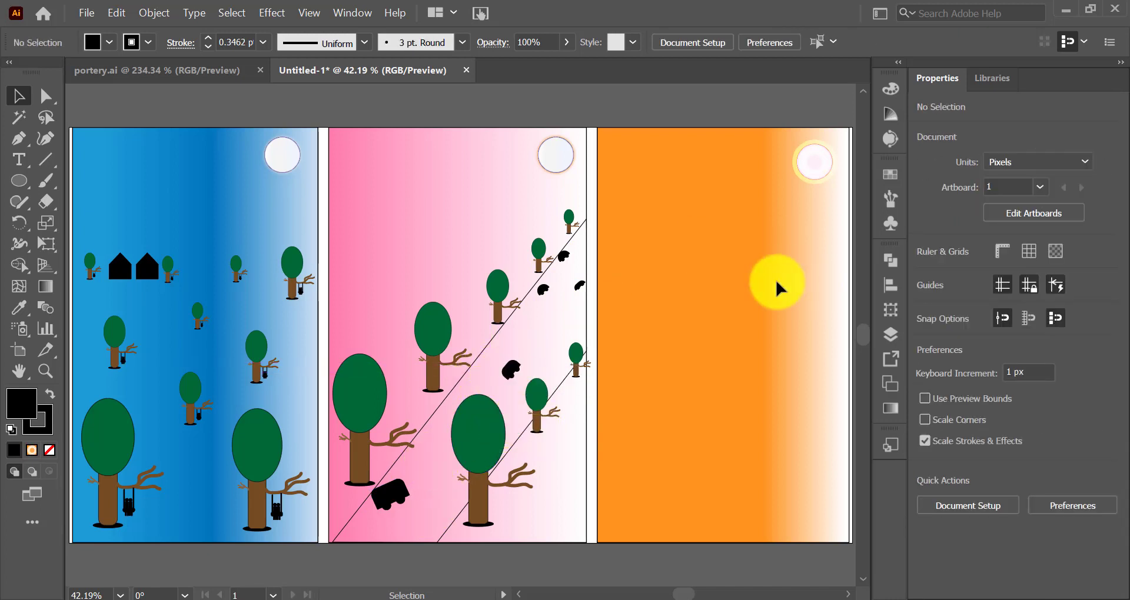
Duplicate the pink panel's lower-right tree onto the orange panel and enlarge it at lower left
{"action": "left_click", "coordinate": [506, 434]}
{"action": "key", "text": "ctrl+c"}
{"action": "key", "text": "ctrl+v"}
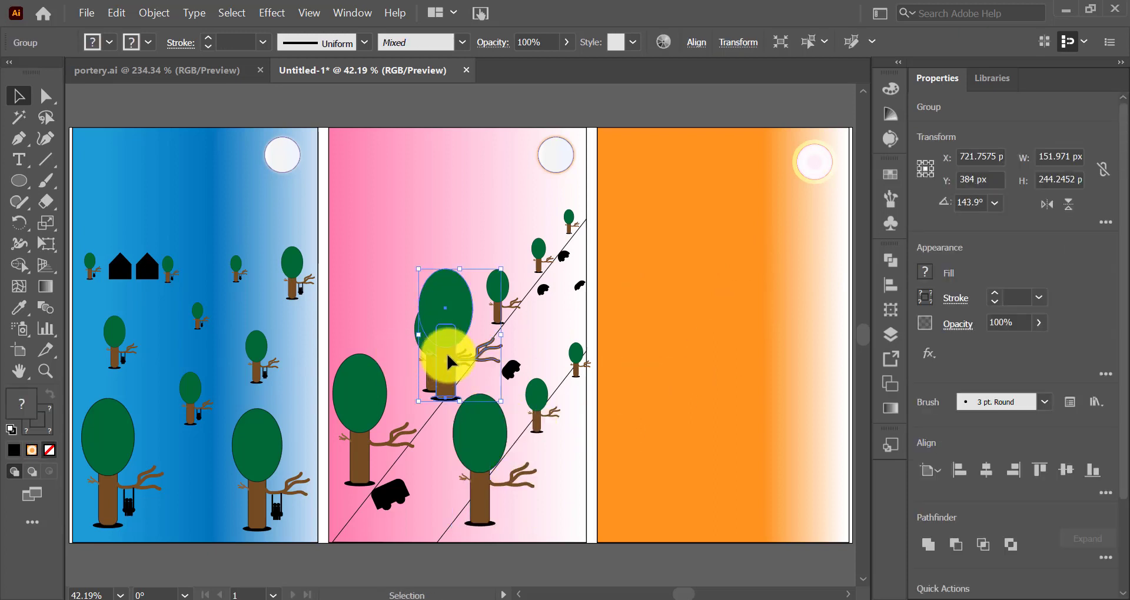
{"action": "left_click_drag", "start_coordinate": [451, 362], "coordinate": [662, 428]}
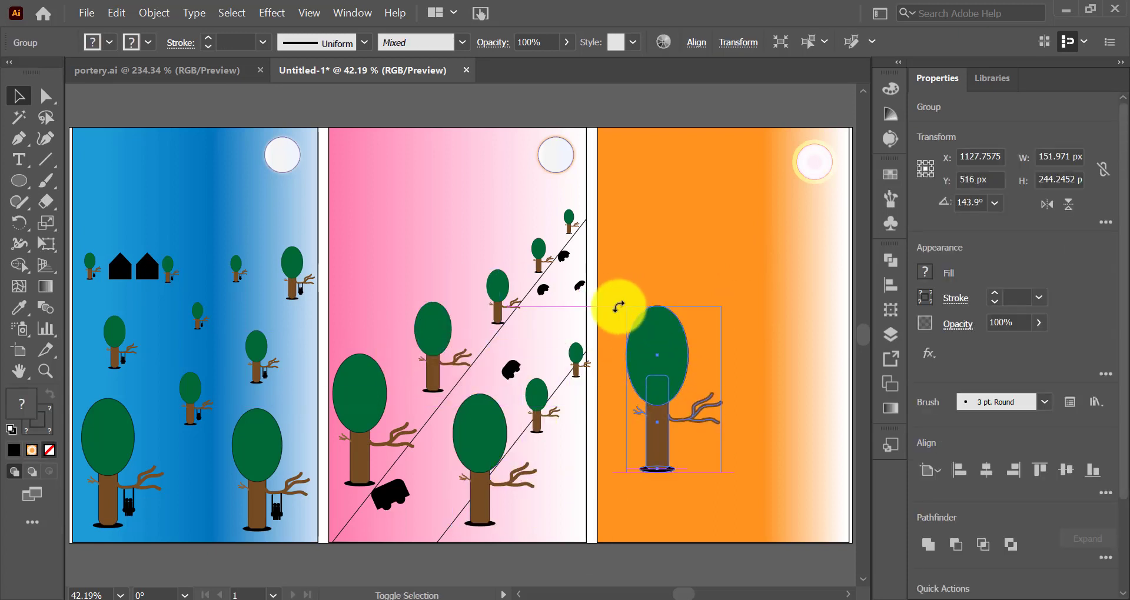
{"action": "left_click_drag", "start_coordinate": [720, 303], "coordinate": [755, 276]}
{"action": "left_click_drag", "start_coordinate": [665, 412], "coordinate": [647, 483]}
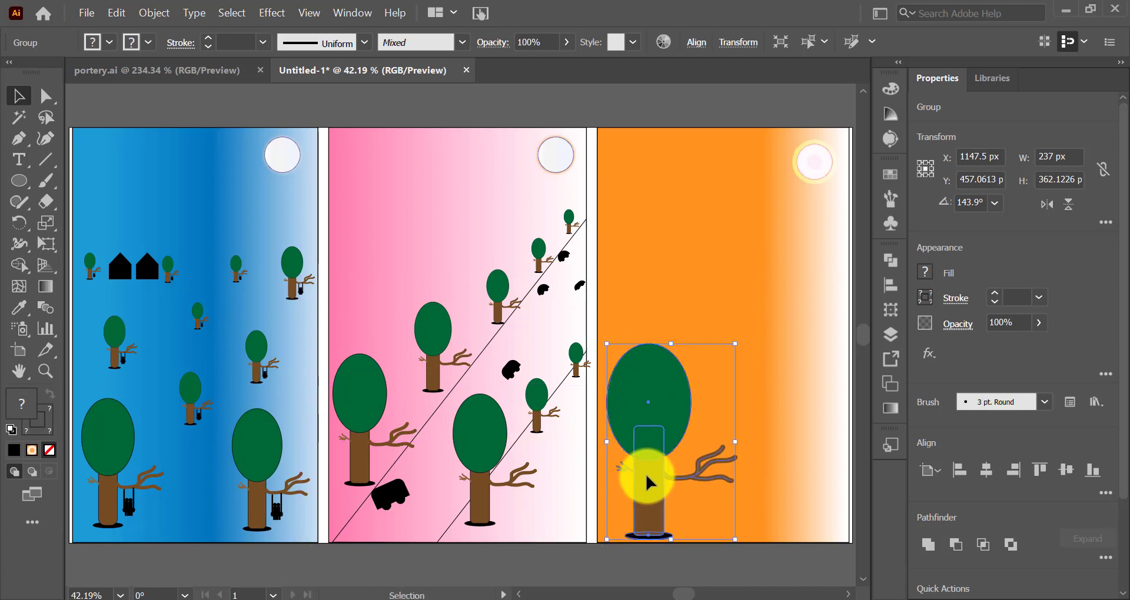
{"action": "left_click", "coordinate": [606, 406]}
Draw a large black triangle on the orange panel above the tree
{"action": "left_click", "coordinate": [19, 180]}
{"action": "left_click_drag", "start_coordinate": [684, 290], "coordinate": [824, 347]}
{"action": "left_click", "coordinate": [19, 96]}
{"action": "mouse_move", "coordinate": [694, 307]}
{"action": "left_mouse_down"}
{"action": "mouse_move", "coordinate": [719, 325]}
{"action": "mouse_move", "coordinate": [699, 240]}
{"action": "left_mouse_up"}
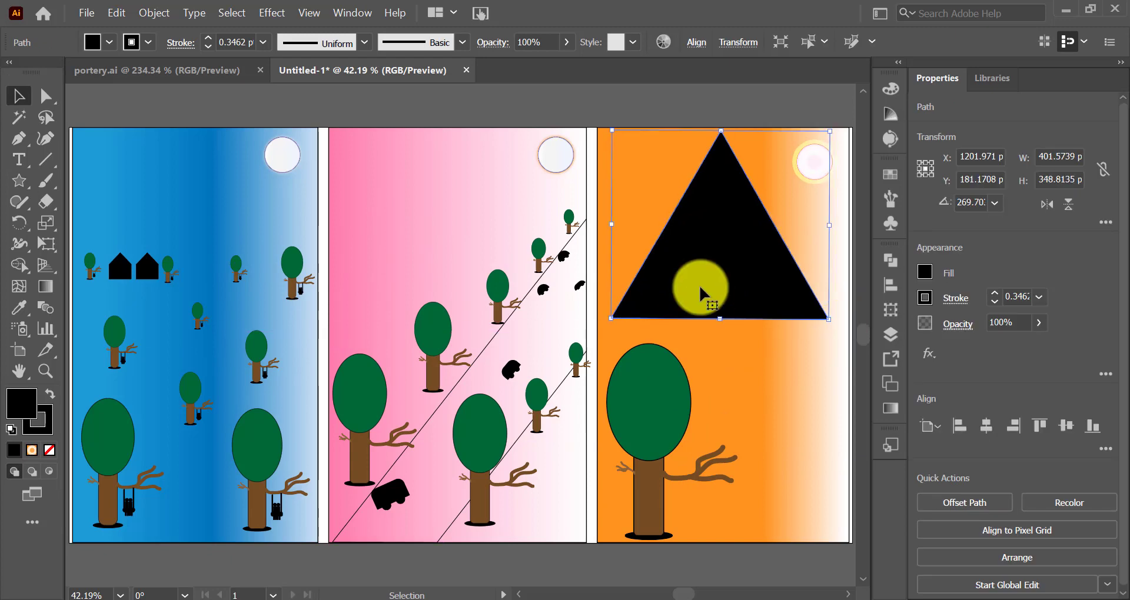
Move the triangle to the panel bottom and add a widened copy sent one level backward
{"action": "mouse_move", "coordinate": [702, 289]}
{"action": "left_mouse_down"}
{"action": "mouse_move", "coordinate": [722, 507]}
{"action": "mouse_move", "coordinate": [668, 474]}
{"action": "left_mouse_up"}
{"action": "right_click", "coordinate": [668, 474]}
{"action": "mouse_move", "coordinate": [747, 397]}
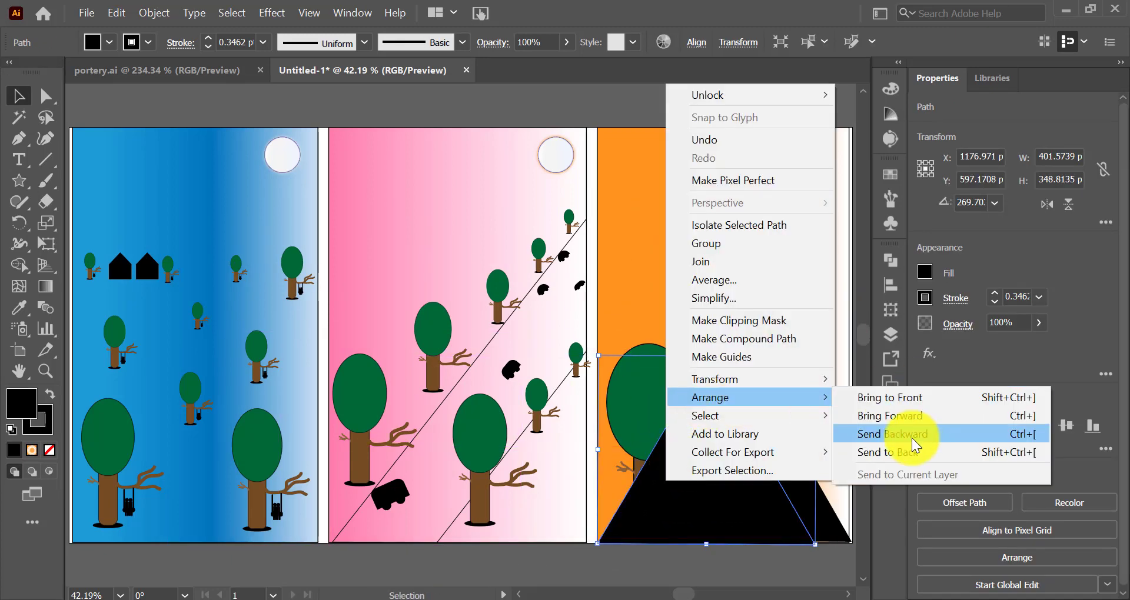
{"action": "left_click", "coordinate": [909, 438]}
{"action": "left_click_drag", "start_coordinate": [854, 450], "coordinate": [716, 429]}
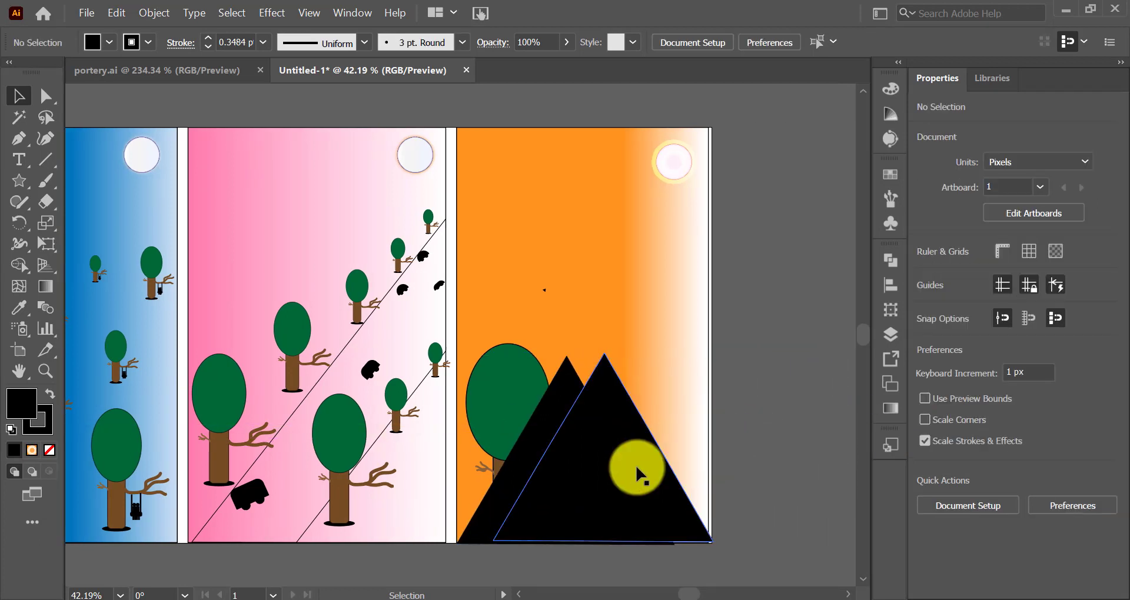
Group the two overlapping triangles and nudge the group into place
{"action": "left_click", "coordinate": [541, 419]}
{"action": "left_click", "coordinate": [606, 412], "text": "shift"}
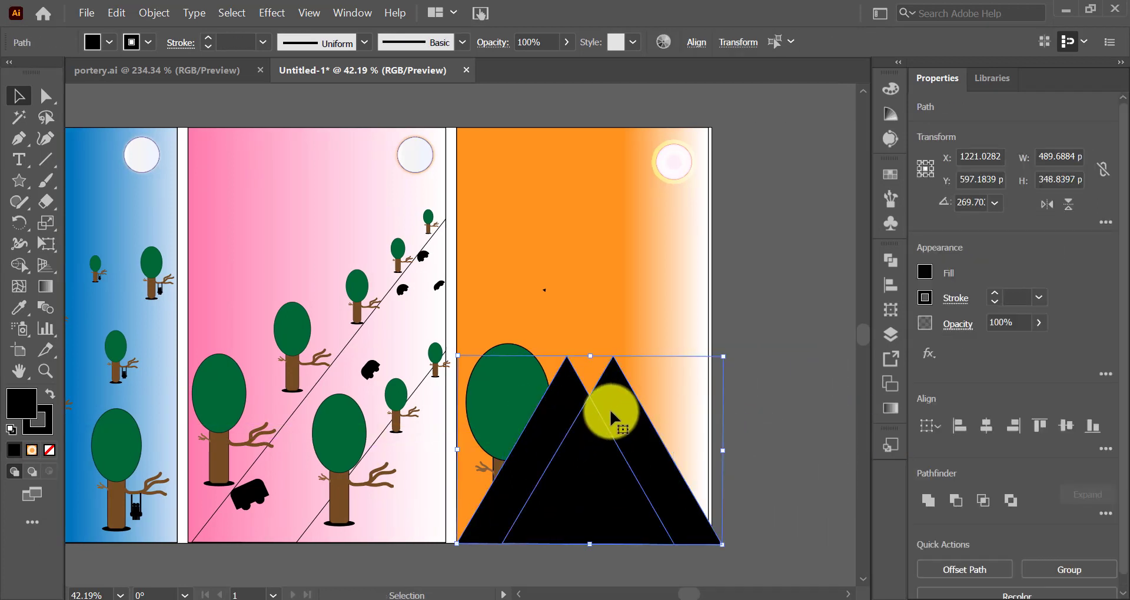
{"action": "key", "text": "ctrl+g"}
{"action": "left_click_drag", "start_coordinate": [591, 456], "coordinate": [590, 461]}
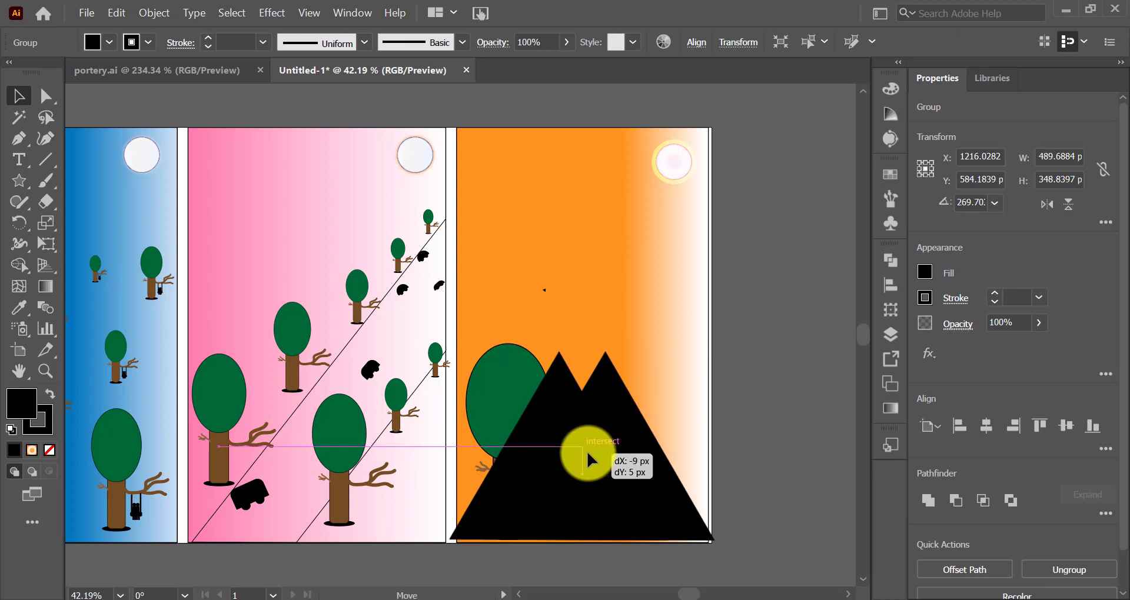
{"action": "key", "text": "Up"}
{"action": "key", "text": "Up"}
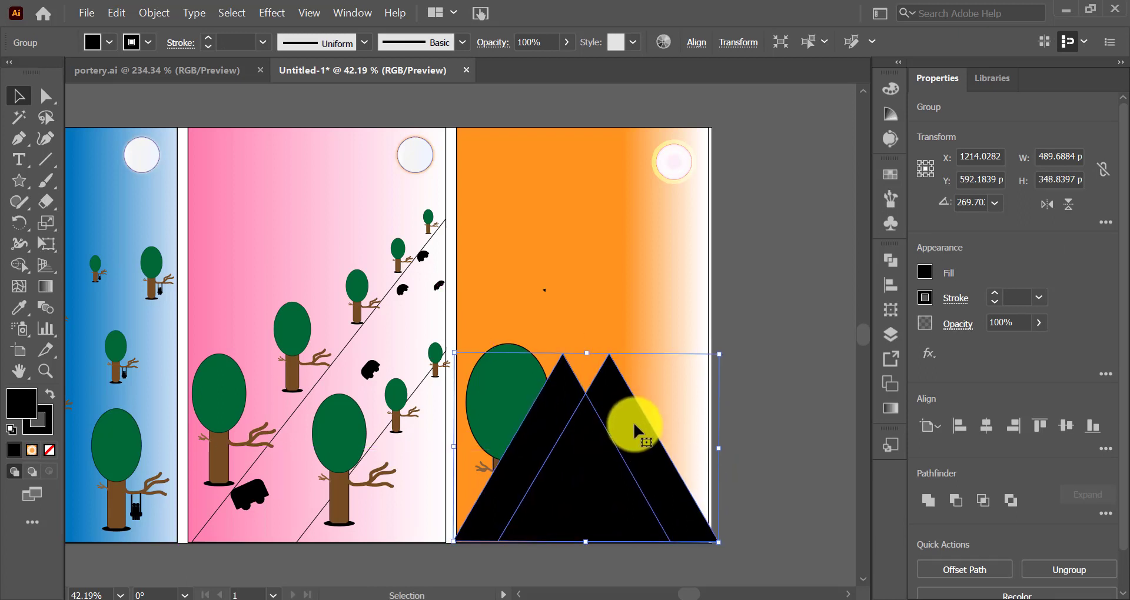
Fill the triangles dark green, then apply a linear gradient preset
{"action": "left_click", "coordinate": [109, 43]}
{"action": "left_click", "coordinate": [75, 86]}
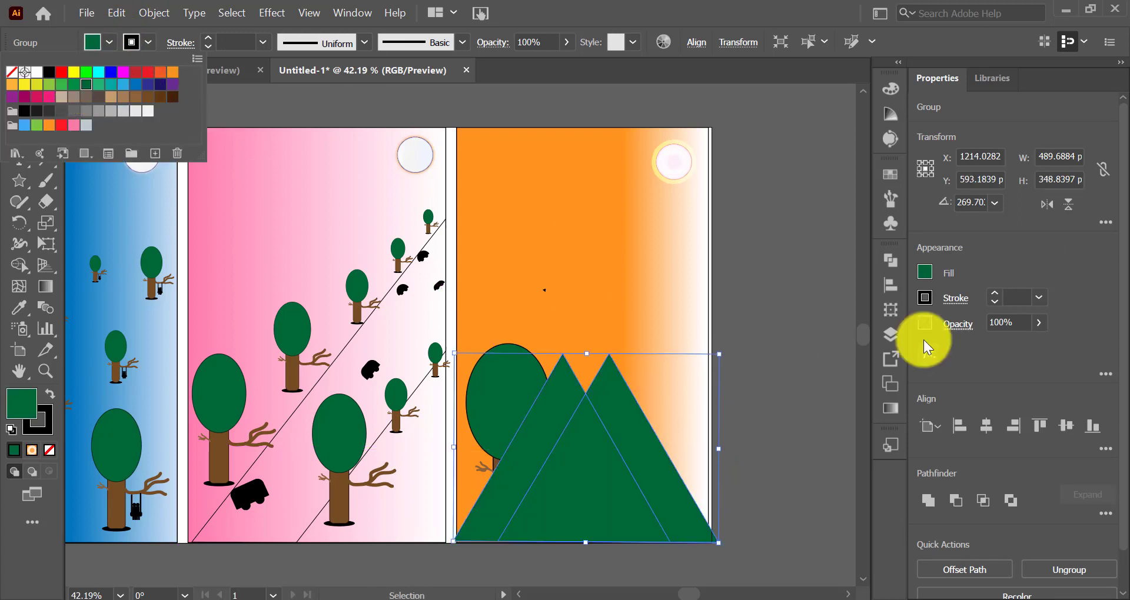
{"action": "left_click", "coordinate": [891, 408]}
{"action": "left_click", "coordinate": [705, 282]}
{"action": "left_click", "coordinate": [571, 308]}
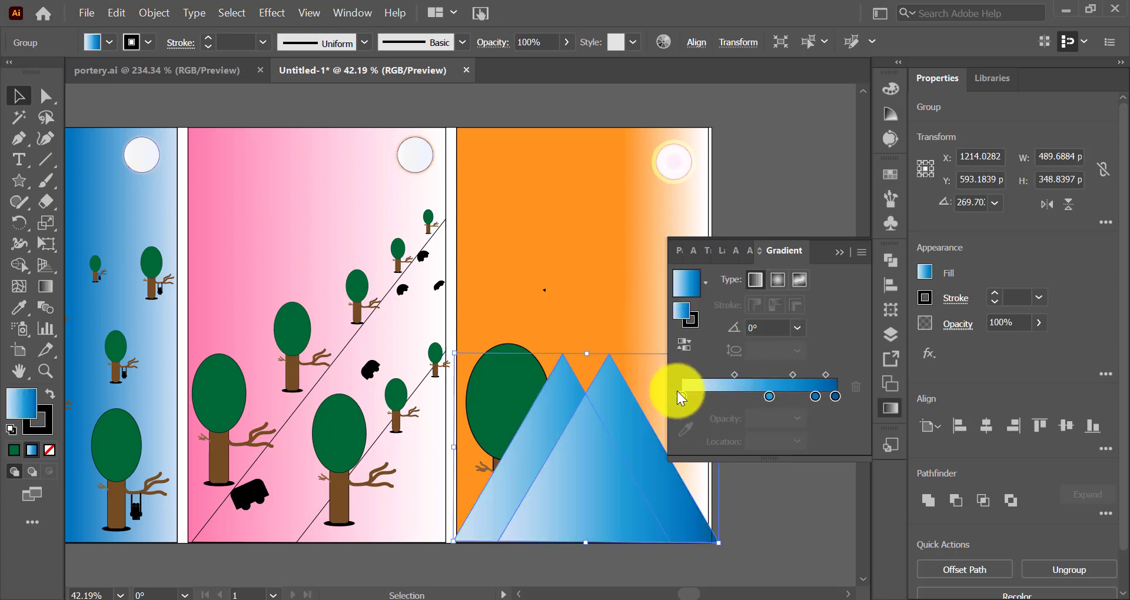
Set the gradient stops to green, brown and green, adjust the blend, and shrink the mountains
{"action": "double_click", "coordinate": [681, 396]}
{"action": "left_click", "coordinate": [634, 213]}
{"action": "double_click", "coordinate": [769, 396]}
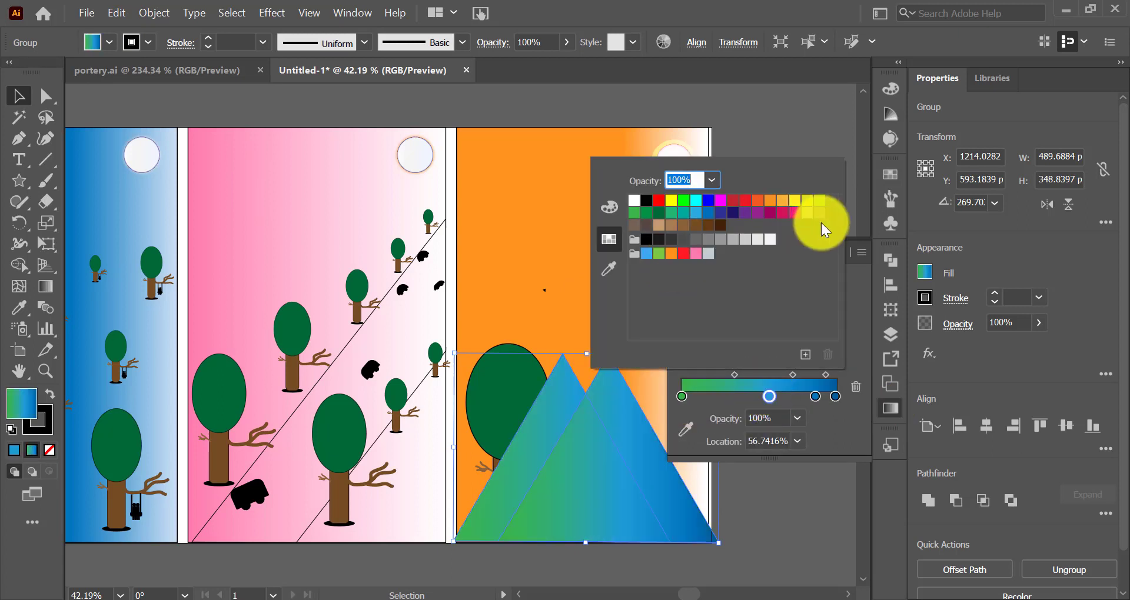
{"action": "left_click", "coordinate": [696, 225]}
{"action": "double_click", "coordinate": [835, 397]}
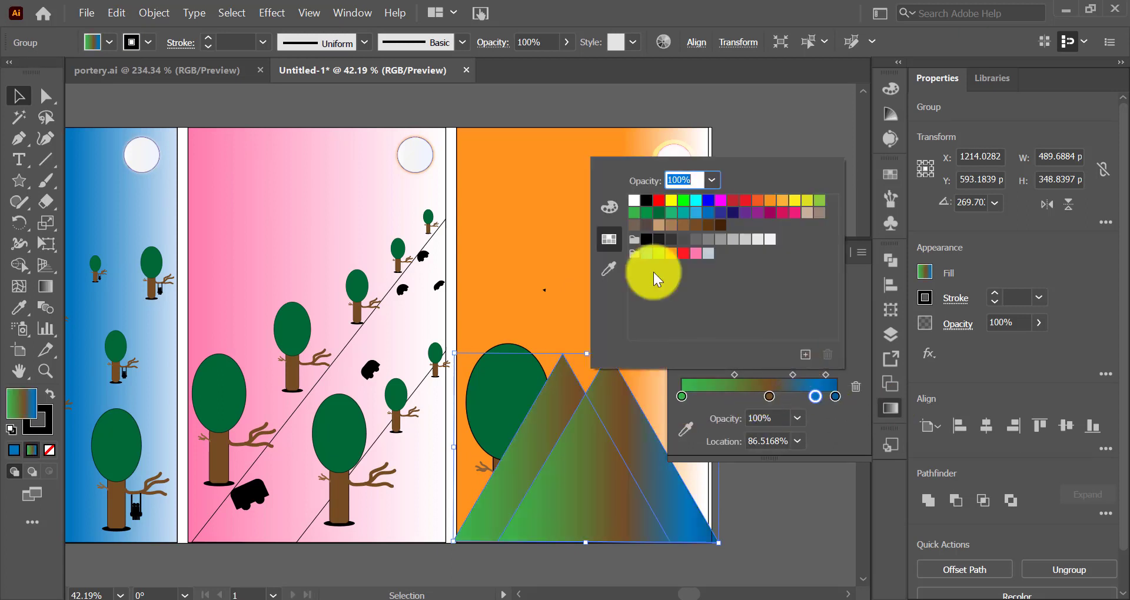
{"action": "left_click", "coordinate": [646, 212]}
{"action": "double_click", "coordinate": [832, 396]}
{"action": "left_click", "coordinate": [815, 402]}
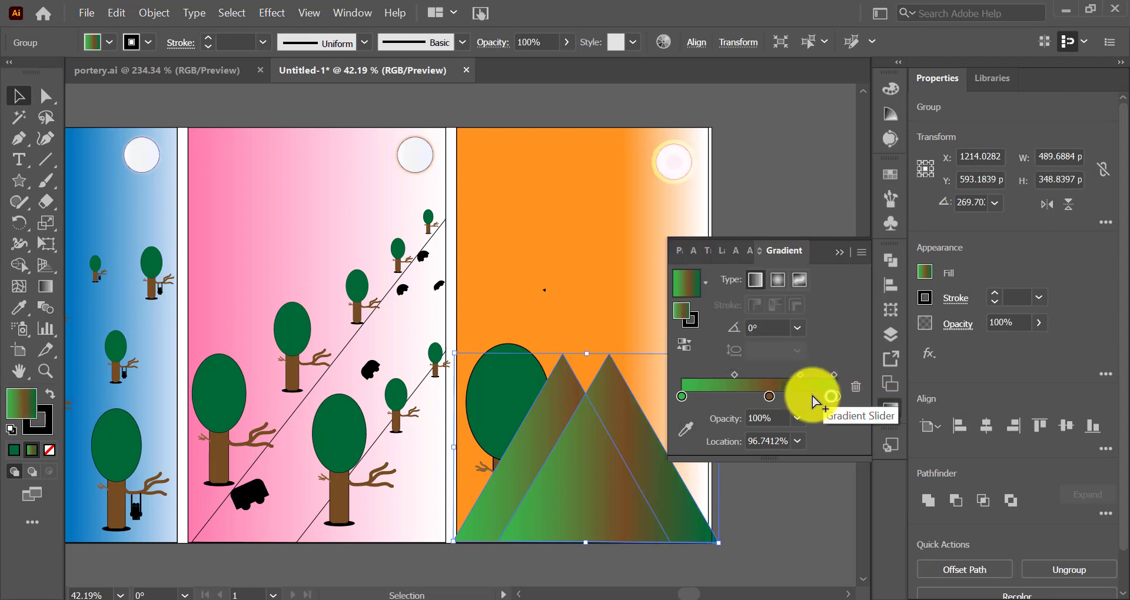
{"action": "mouse_move", "coordinate": [832, 396]}
{"action": "left_mouse_down"}
{"action": "mouse_move", "coordinate": [697, 393]}
{"action": "mouse_move", "coordinate": [771, 397]}
{"action": "mouse_move", "coordinate": [723, 374]}
{"action": "mouse_move", "coordinate": [714, 353]}
{"action": "mouse_move", "coordinate": [648, 488]}
{"action": "left_mouse_up"}
{"action": "left_click", "coordinate": [840, 253]}
{"action": "left_click", "coordinate": [497, 419]}
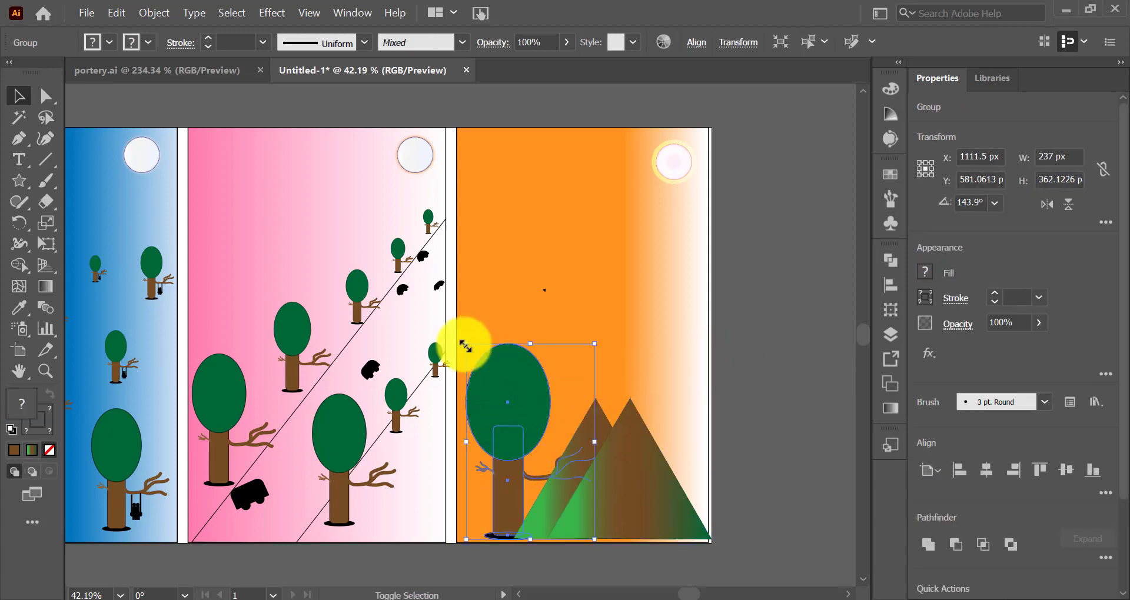
Shrink the tree and mountain group and position them side by side
{"action": "left_click_drag", "start_coordinate": [466, 343], "coordinate": [524, 432]}
{"action": "left_click_drag", "start_coordinate": [526, 479], "coordinate": [485, 468]}
{"action": "left_click", "coordinate": [606, 500]}
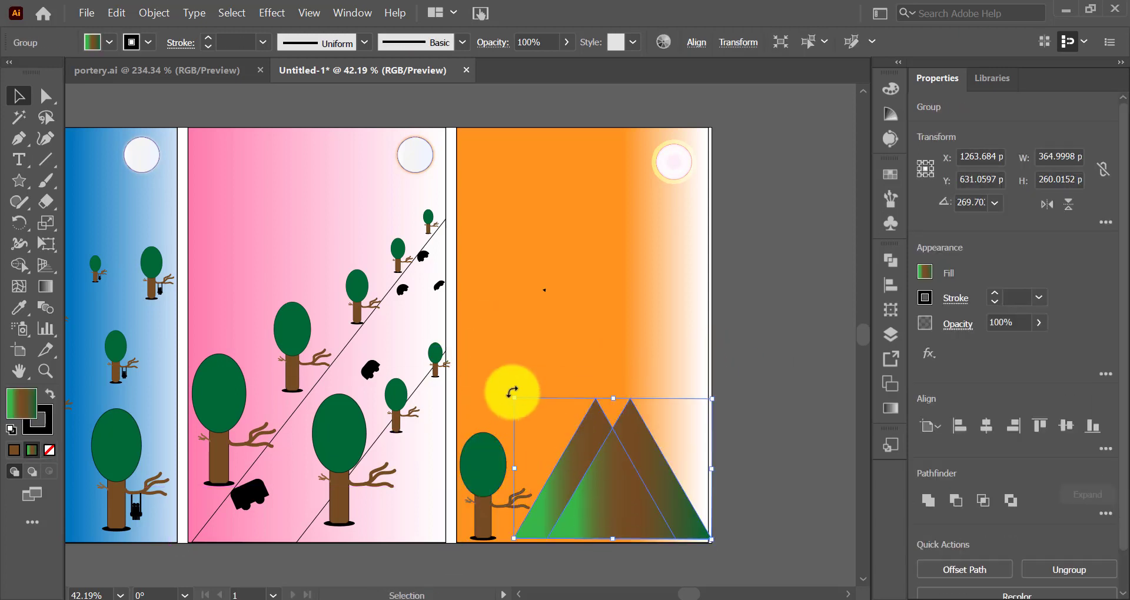
{"action": "left_click_drag", "start_coordinate": [514, 399], "coordinate": [578, 447]}
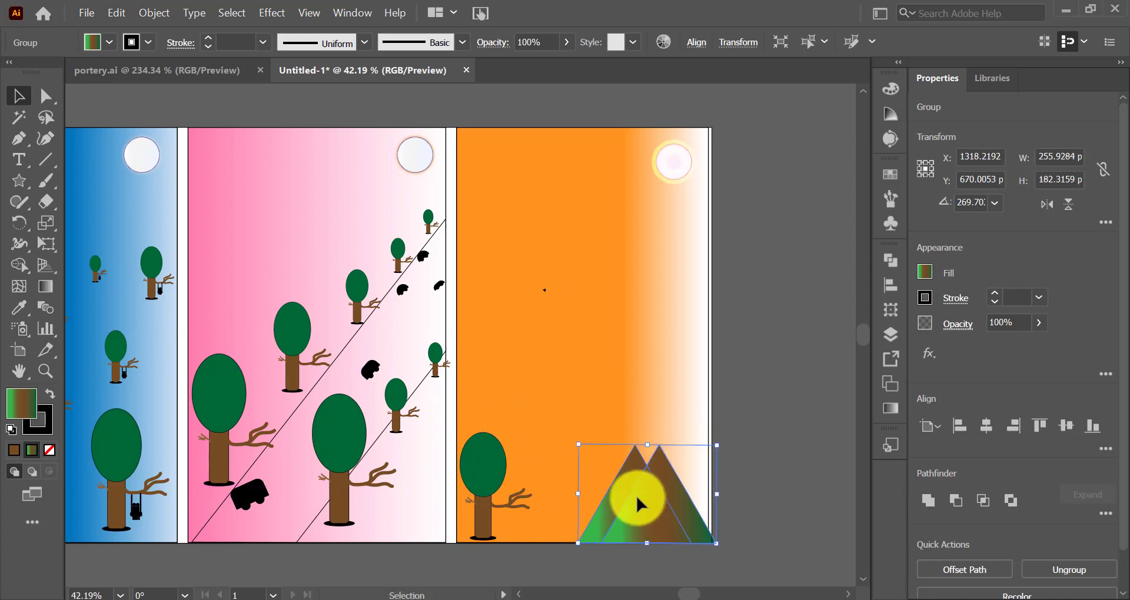
{"action": "left_click_drag", "start_coordinate": [638, 497], "coordinate": [517, 360]}
{"action": "mouse_move", "coordinate": [478, 471]}
{"action": "left_mouse_down"}
{"action": "mouse_move", "coordinate": [461, 324]}
{"action": "mouse_move", "coordinate": [581, 339]}
{"action": "left_mouse_up"}
Scatter small tree copies across the orange panel, including one on the mountain peak
{"action": "mouse_move", "coordinate": [568, 298]}
{"action": "left_mouse_down"}
{"action": "mouse_move", "coordinate": [615, 377]}
{"action": "mouse_move", "coordinate": [472, 373]}
{"action": "mouse_move", "coordinate": [542, 301]}
{"action": "left_mouse_up"}
{"action": "mouse_move", "coordinate": [606, 378]}
{"action": "left_mouse_down"}
{"action": "mouse_move", "coordinate": [574, 344]}
{"action": "mouse_move", "coordinate": [622, 380]}
{"action": "mouse_move", "coordinate": [586, 303]}
{"action": "mouse_move", "coordinate": [570, 346]}
{"action": "left_mouse_up"}
{"action": "mouse_move", "coordinate": [542, 303]}
{"action": "left_mouse_down"}
{"action": "mouse_move", "coordinate": [585, 416]}
{"action": "mouse_move", "coordinate": [485, 492]}
{"action": "left_mouse_up"}
{"action": "left_click_drag", "start_coordinate": [504, 323], "coordinate": [512, 312]}
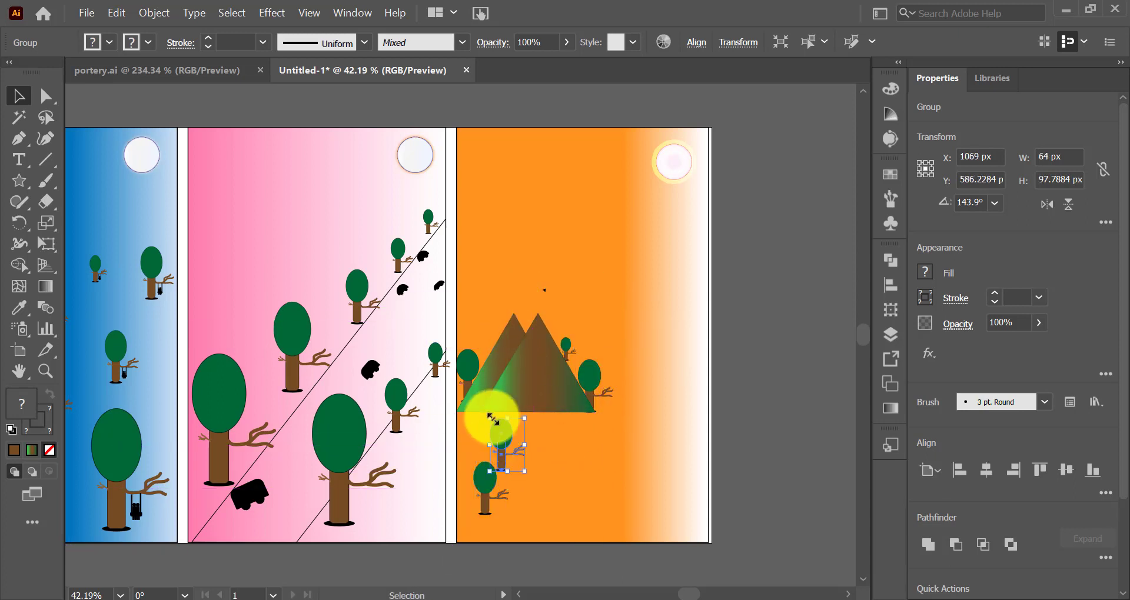
{"action": "left_click_drag", "start_coordinate": [492, 419], "coordinate": [518, 449]}
{"action": "mouse_move", "coordinate": [487, 488]}
{"action": "left_mouse_down"}
{"action": "mouse_move", "coordinate": [558, 490]}
{"action": "mouse_move", "coordinate": [556, 505]}
{"action": "mouse_move", "coordinate": [601, 449]}
{"action": "mouse_move", "coordinate": [651, 485]}
{"action": "mouse_move", "coordinate": [603, 449]}
{"action": "mouse_move", "coordinate": [669, 499]}
{"action": "mouse_move", "coordinate": [545, 434]}
{"action": "mouse_move", "coordinate": [630, 340]}
{"action": "mouse_move", "coordinate": [495, 250]}
{"action": "mouse_move", "coordinate": [567, 277]}
{"action": "left_mouse_up"}
{"action": "mouse_move", "coordinate": [475, 231]}
{"action": "left_mouse_down"}
{"action": "mouse_move", "coordinate": [584, 224]}
{"action": "mouse_move", "coordinate": [539, 220]}
{"action": "mouse_move", "coordinate": [550, 272]}
{"action": "left_mouse_up"}
{"action": "left_click_drag", "start_coordinate": [532, 223], "coordinate": [506, 188]}
{"action": "mouse_move", "coordinate": [596, 235]}
{"action": "left_mouse_down"}
{"action": "mouse_move", "coordinate": [644, 230]}
{"action": "mouse_move", "coordinate": [618, 297]}
{"action": "left_mouse_up"}
{"action": "left_click", "coordinate": [758, 314]}
Add tiny copies of the gradient mountain pair near the top of the orange panel
{"action": "left_click_drag", "start_coordinate": [546, 368], "coordinate": [537, 196], "text": "alt"}
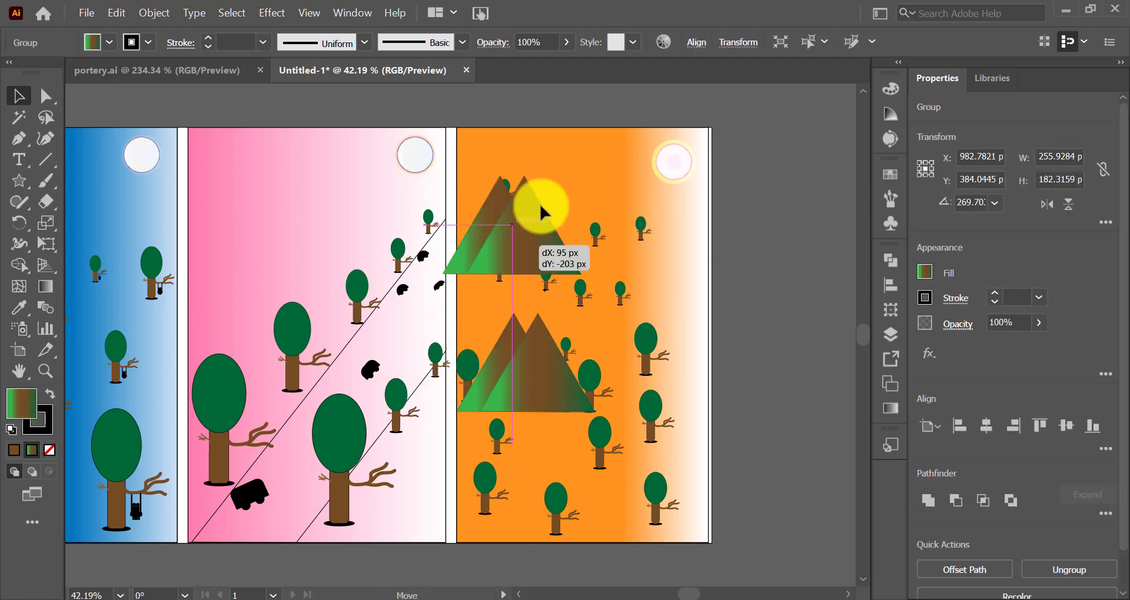
{"action": "mouse_move", "coordinate": [494, 165]}
{"action": "left_mouse_down"}
{"action": "mouse_move", "coordinate": [595, 191]}
{"action": "mouse_move", "coordinate": [616, 232]}
{"action": "mouse_move", "coordinate": [522, 270]}
{"action": "mouse_move", "coordinate": [510, 264]}
{"action": "mouse_move", "coordinate": [537, 290]}
{"action": "left_mouse_up"}
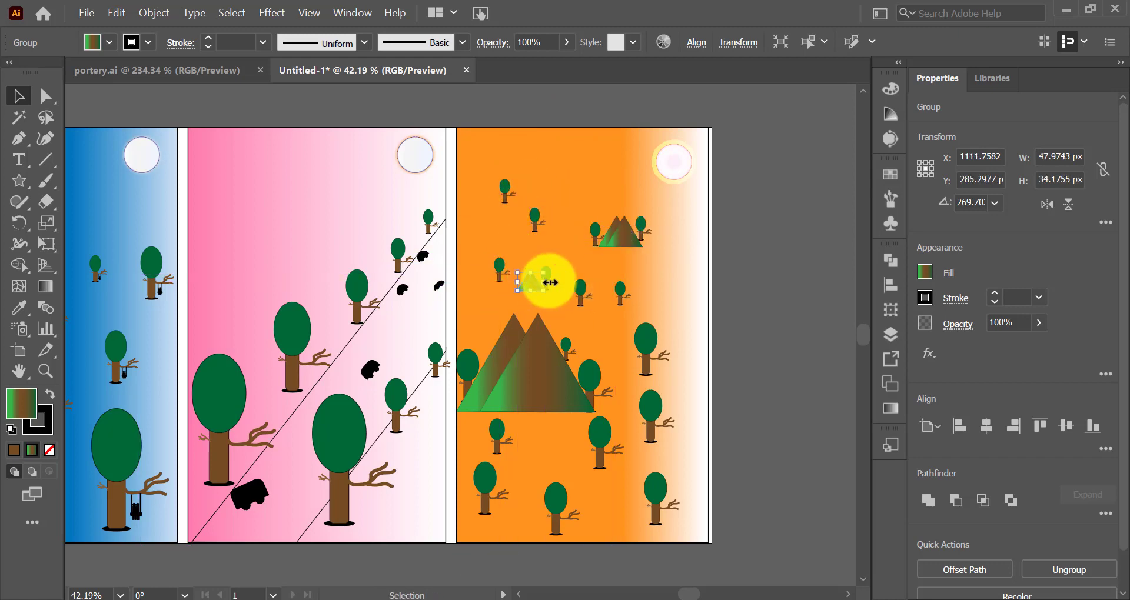
{"action": "left_click", "coordinate": [701, 372]}
{"action": "scroll", "coordinate": [663, 348], "scroll_direction": "left", "scroll_amount": 5}
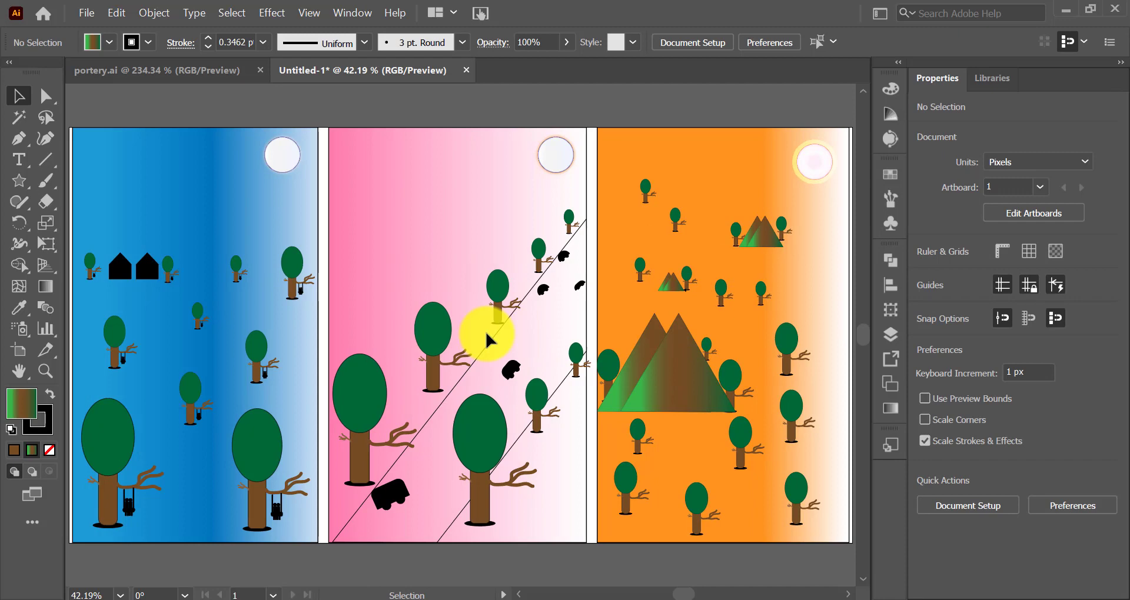